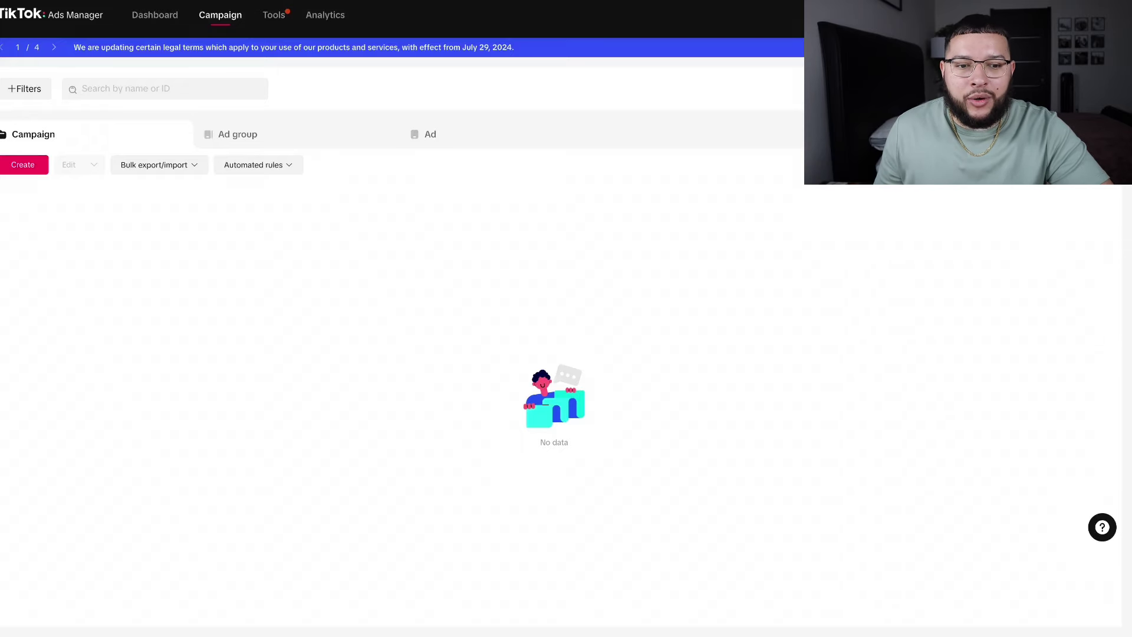
click(927, 165)
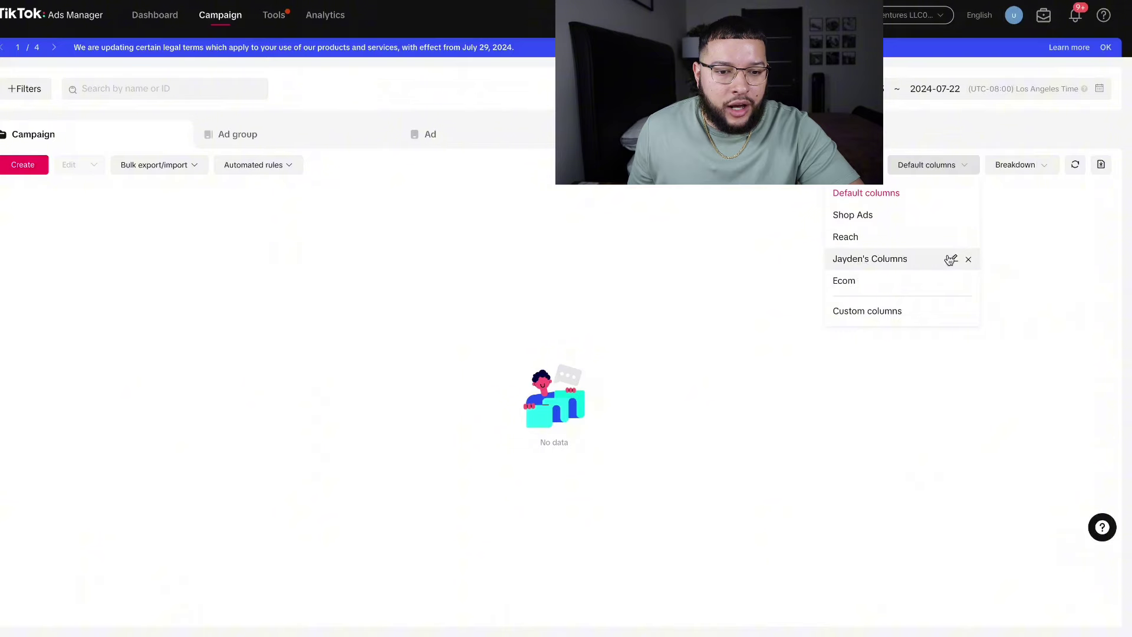
click(953, 260)
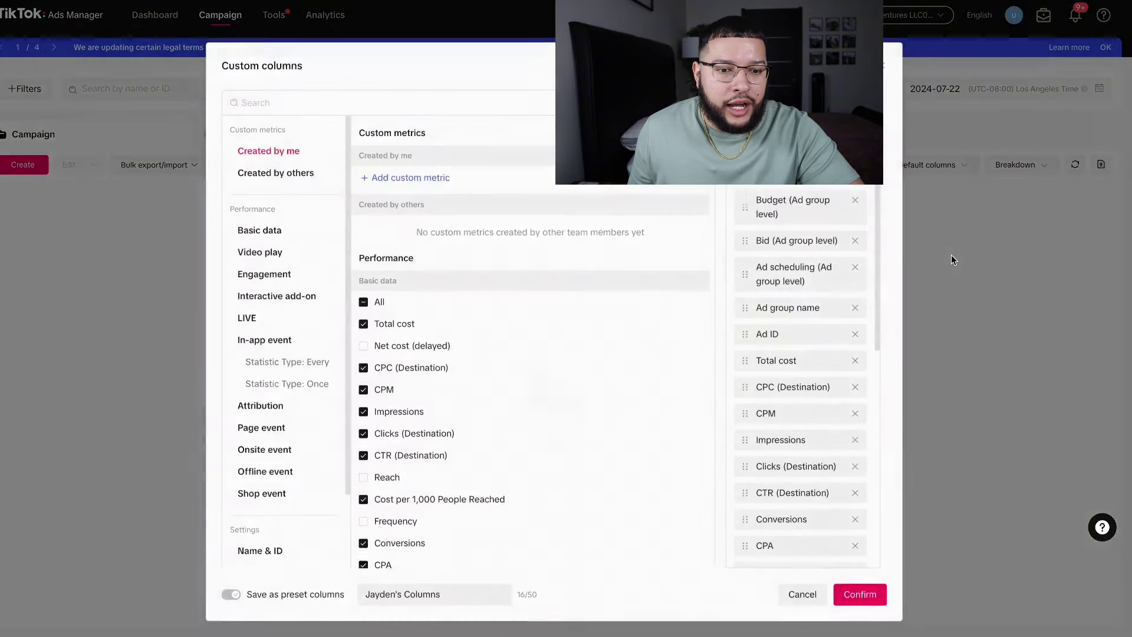
click(950, 260)
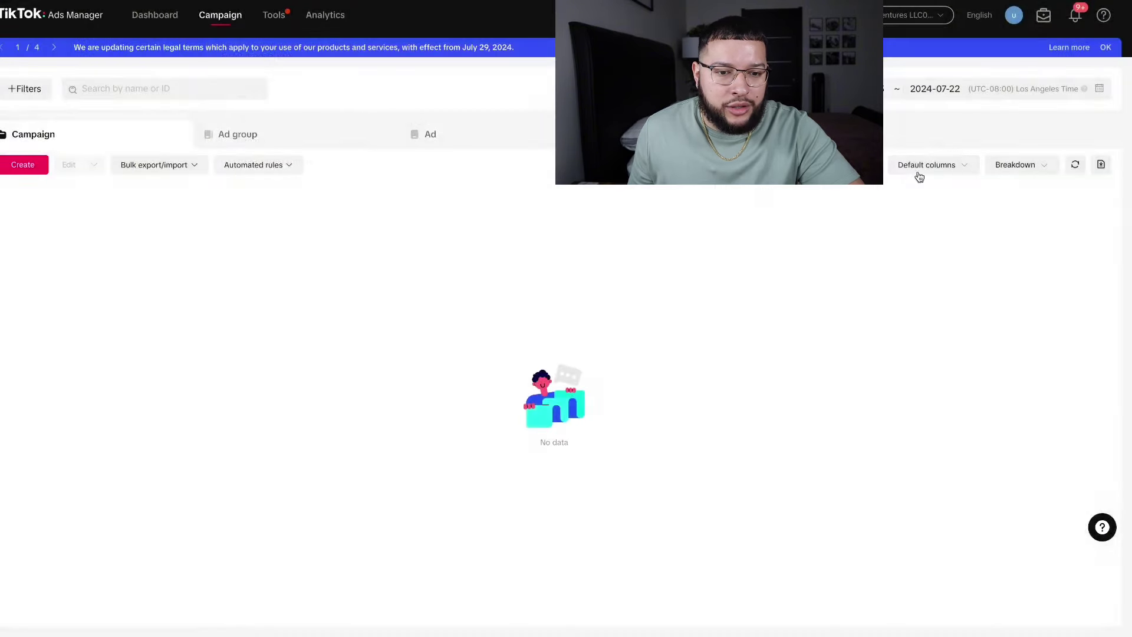
Step: Open the saved column preset listed between Reach and Ecom for editing and look through its available metrics
click(963, 165)
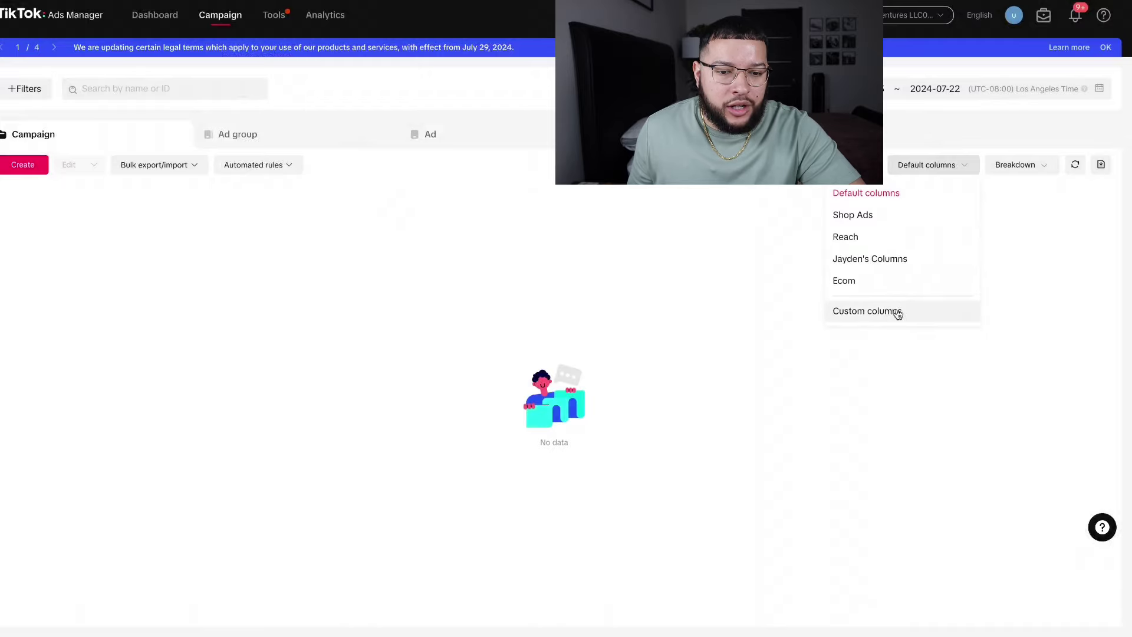
mouse_move(895, 260)
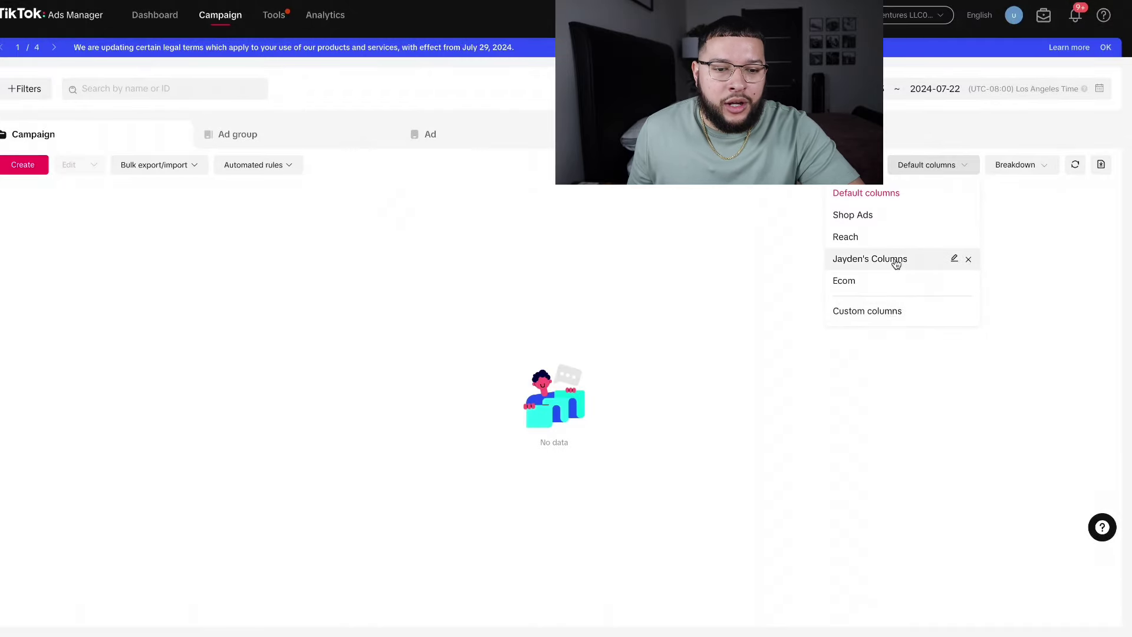
click(954, 259)
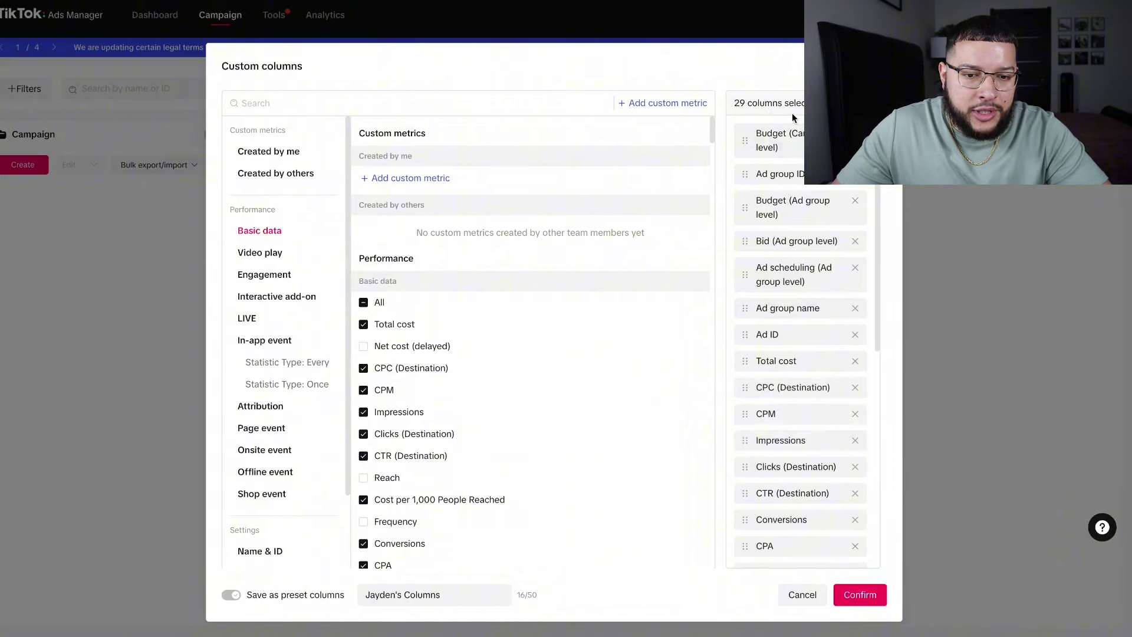
scroll(375, 401, down, 14)
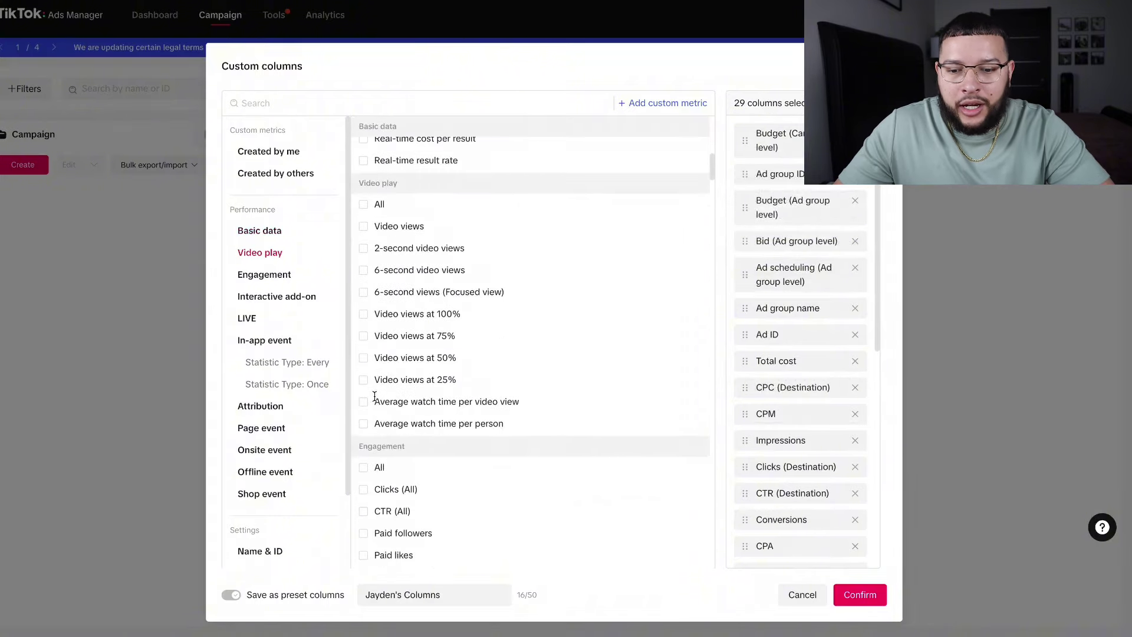
scroll(376, 401, down, 5)
scroll(376, 401, up, 15)
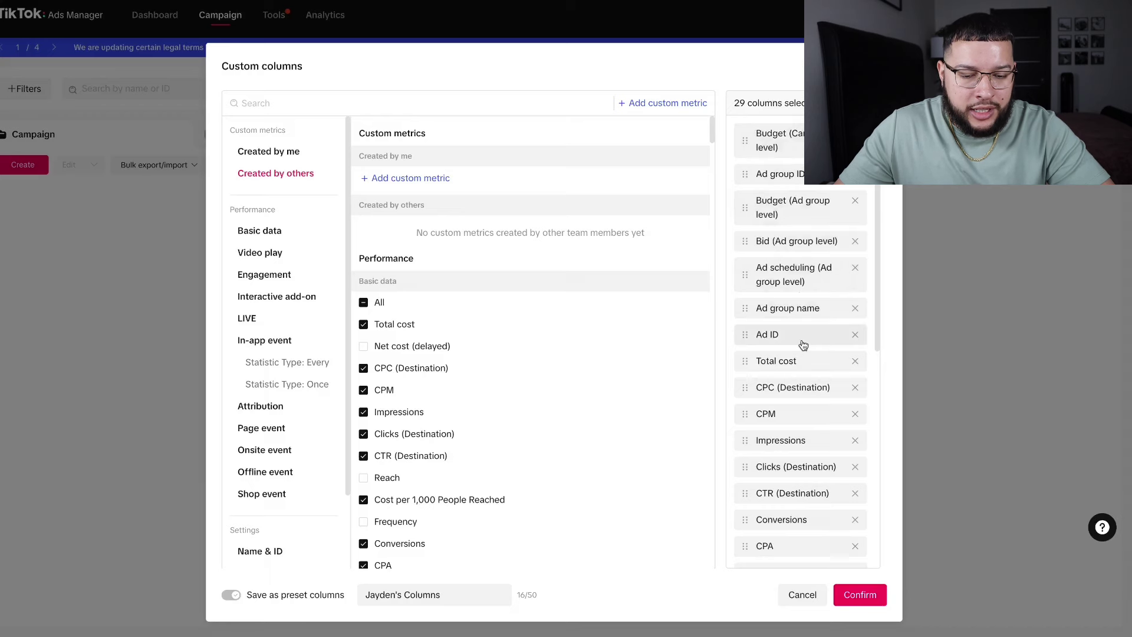
Step: Review the preset's selected columns from the campaign budget to the total add-to-cart value and confirm the preset
scroll(803, 345, down, 1)
scroll(803, 345, down, 8)
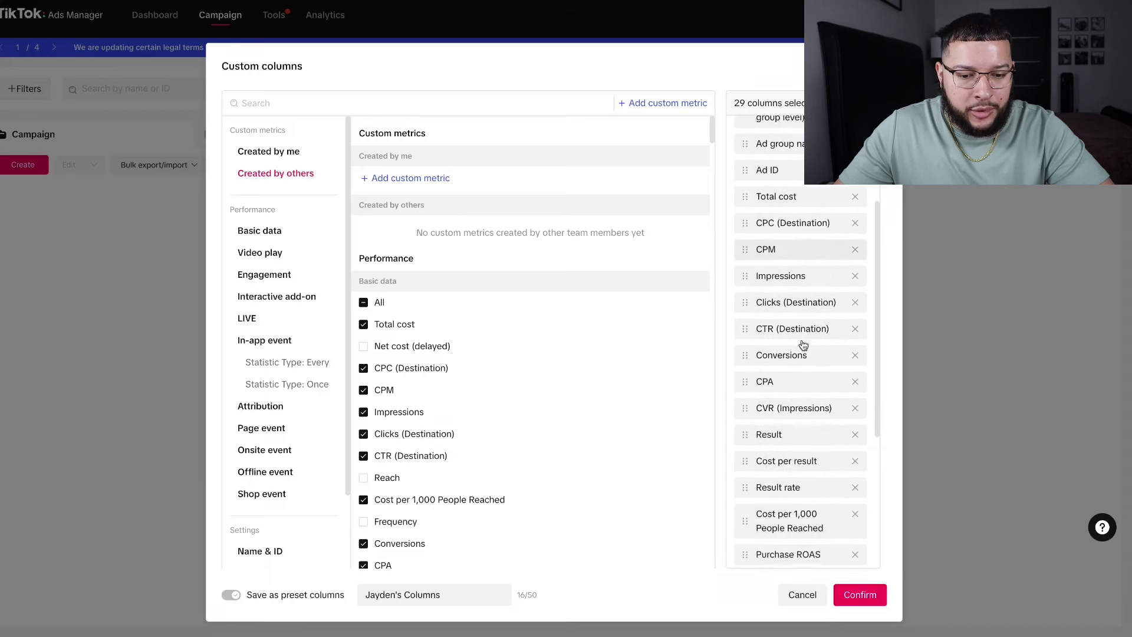
scroll(802, 345, down, 8)
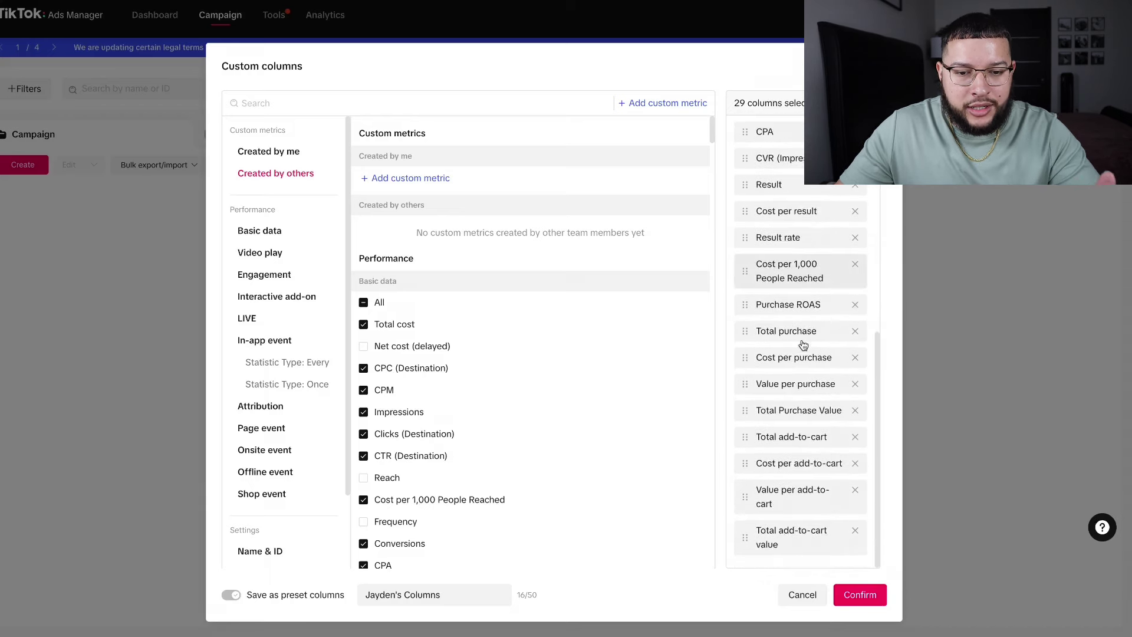
scroll(803, 345, up, 15)
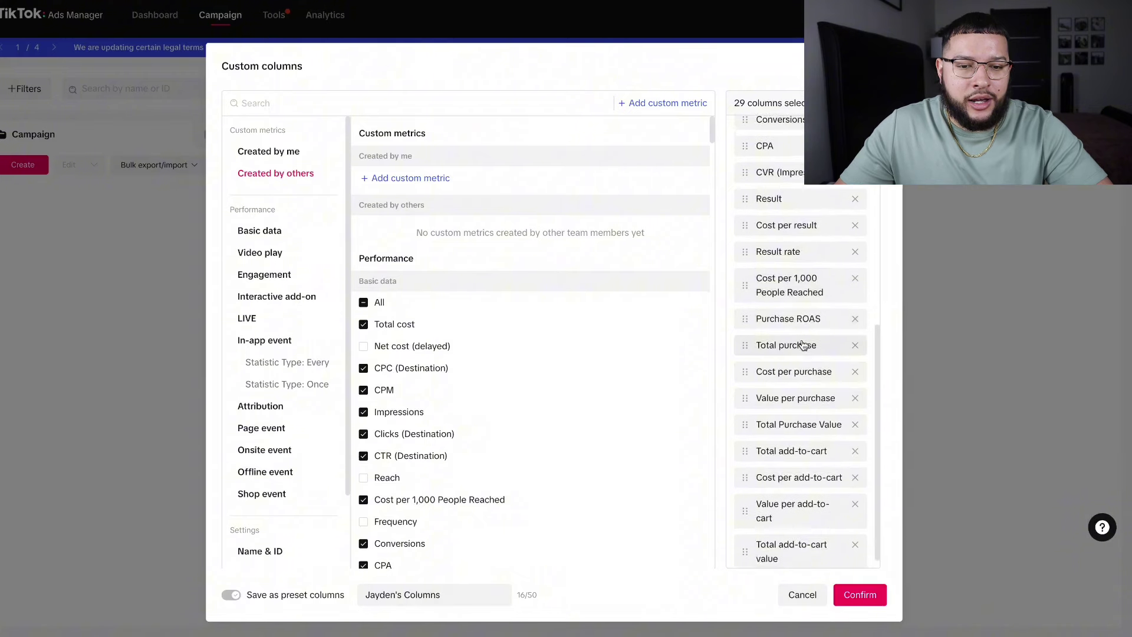
scroll(802, 344, up, 2)
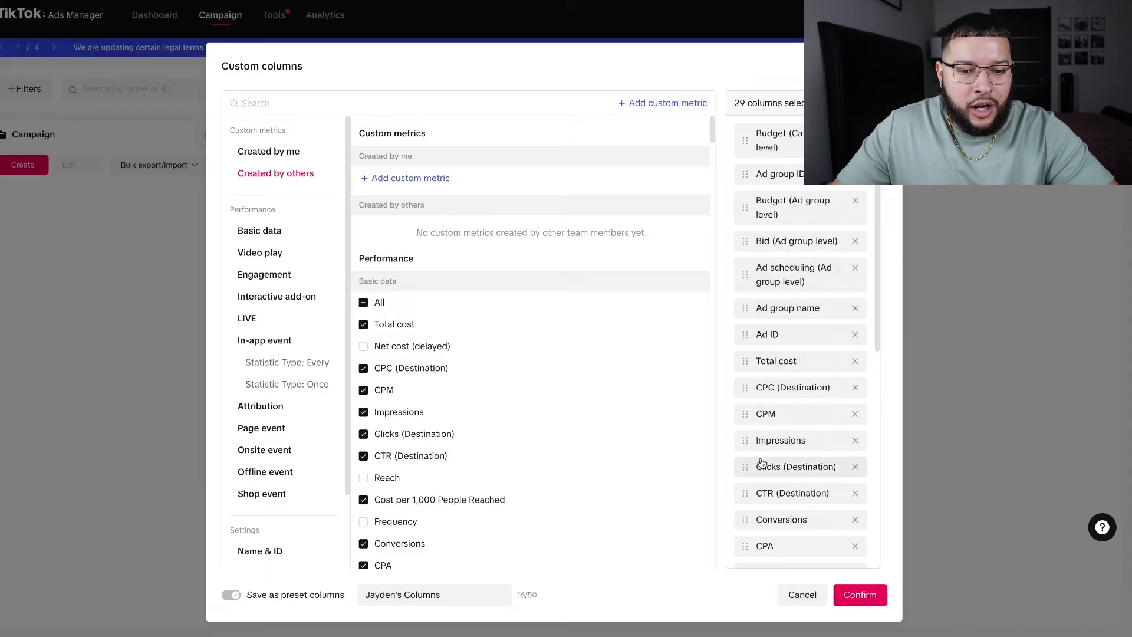
scroll(779, 390, down, 1)
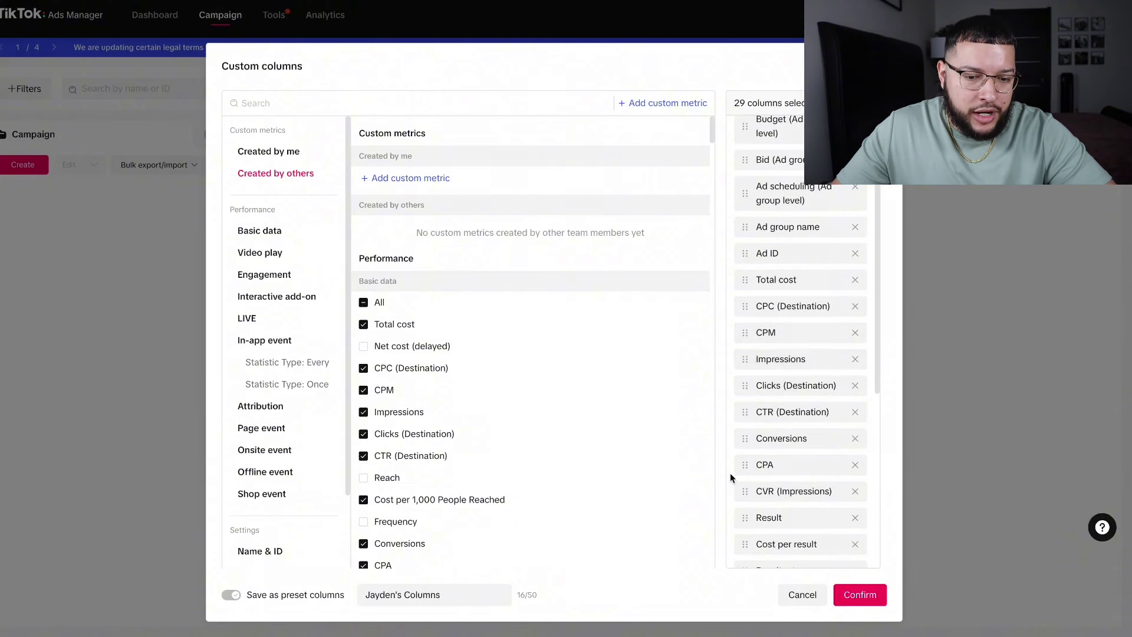
scroll(737, 471, down, 1)
scroll(789, 354, down, 1)
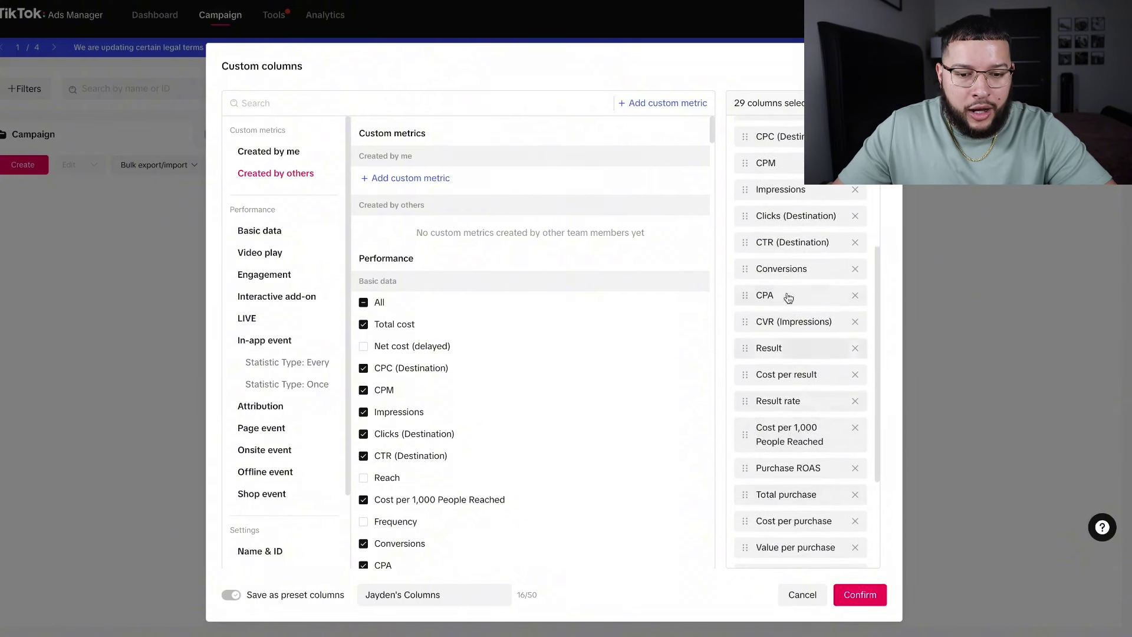
scroll(794, 378, down, 2)
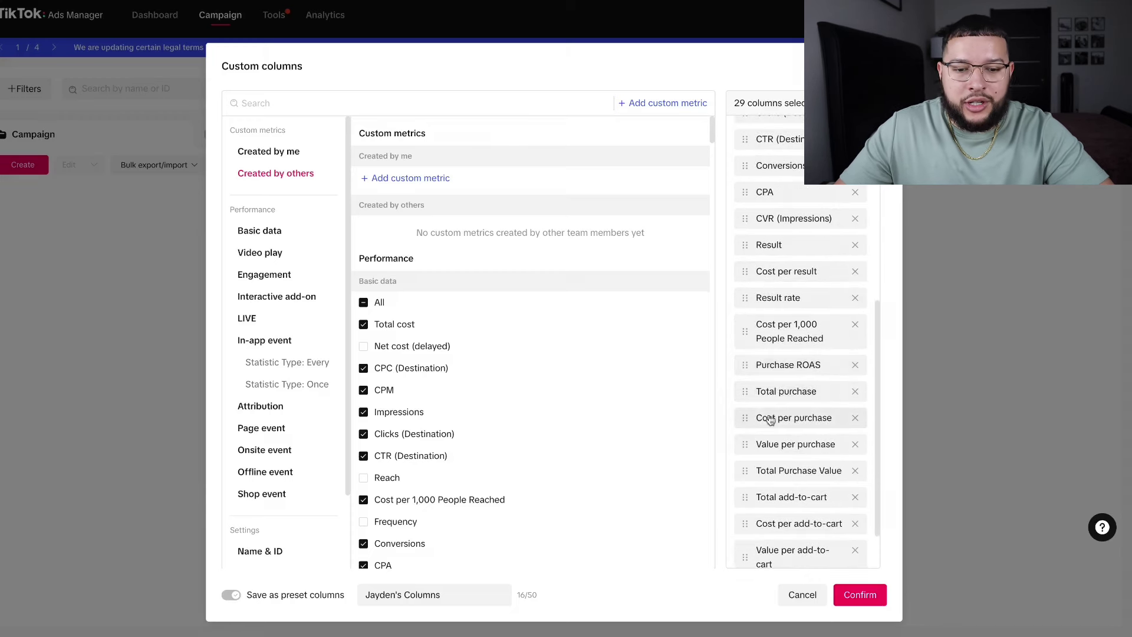
scroll(783, 435, down, 1)
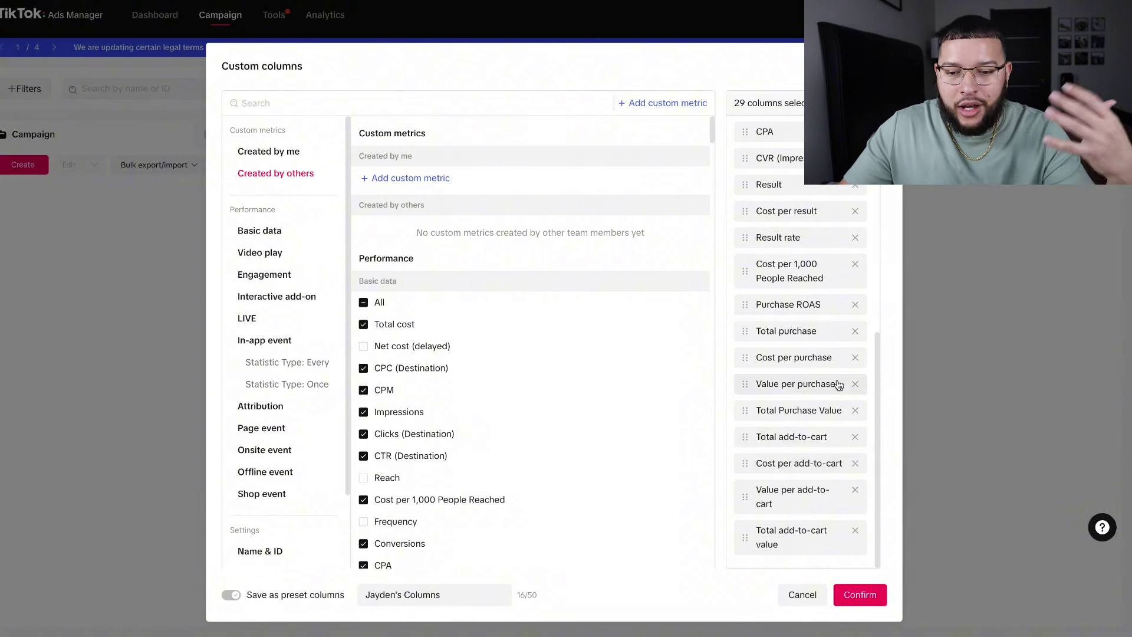
scroll(839, 385, up, 1)
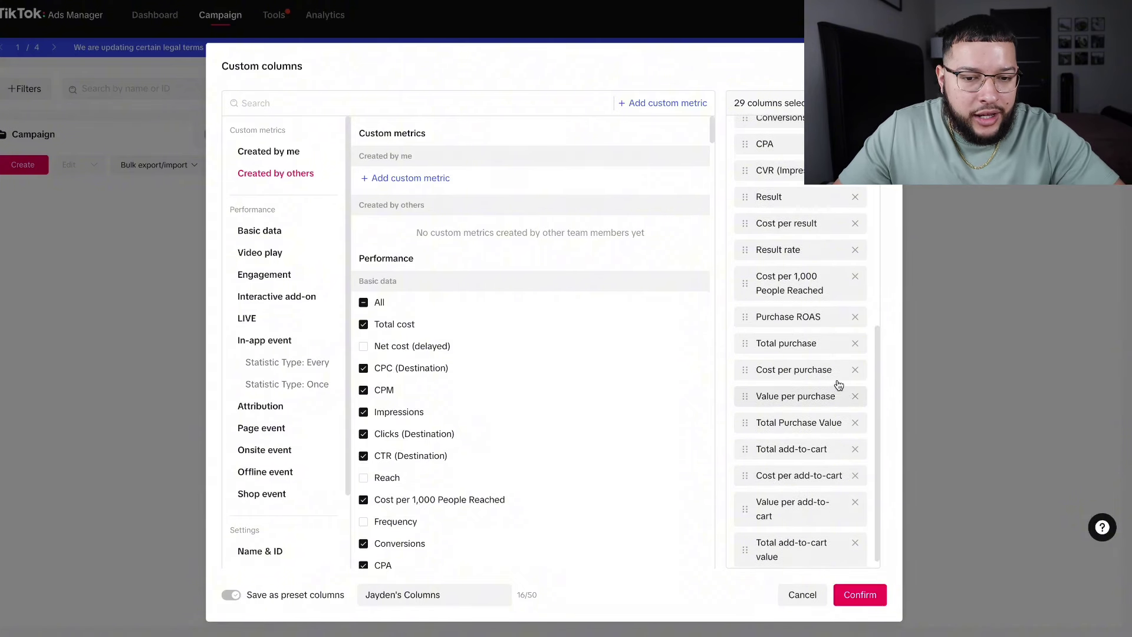
scroll(839, 385, up, 6)
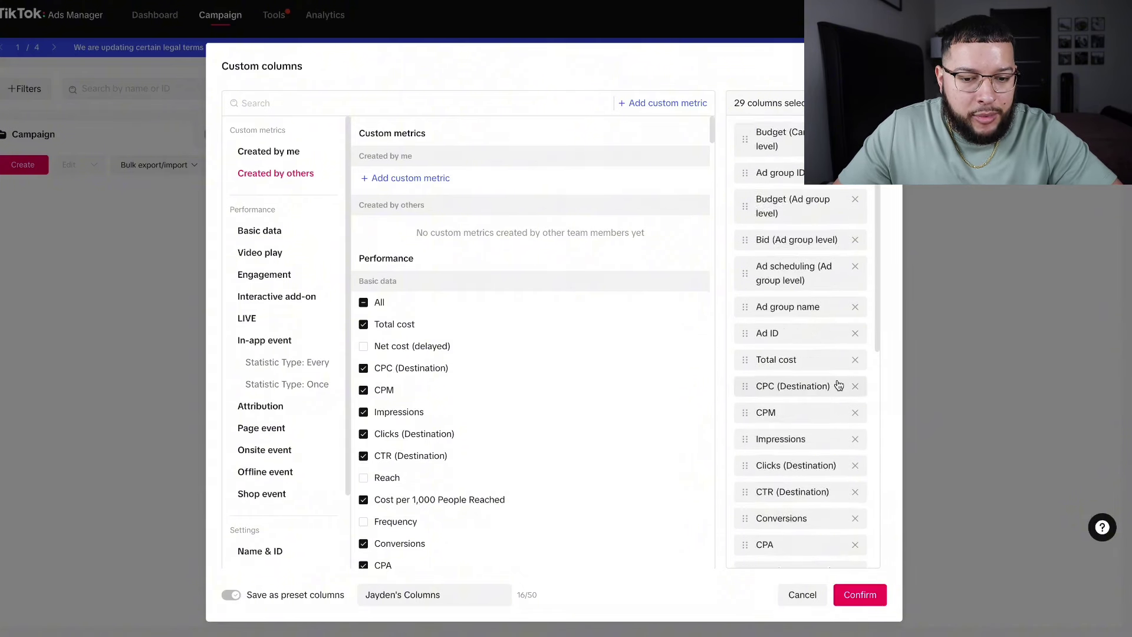
scroll(839, 385, down, 5)
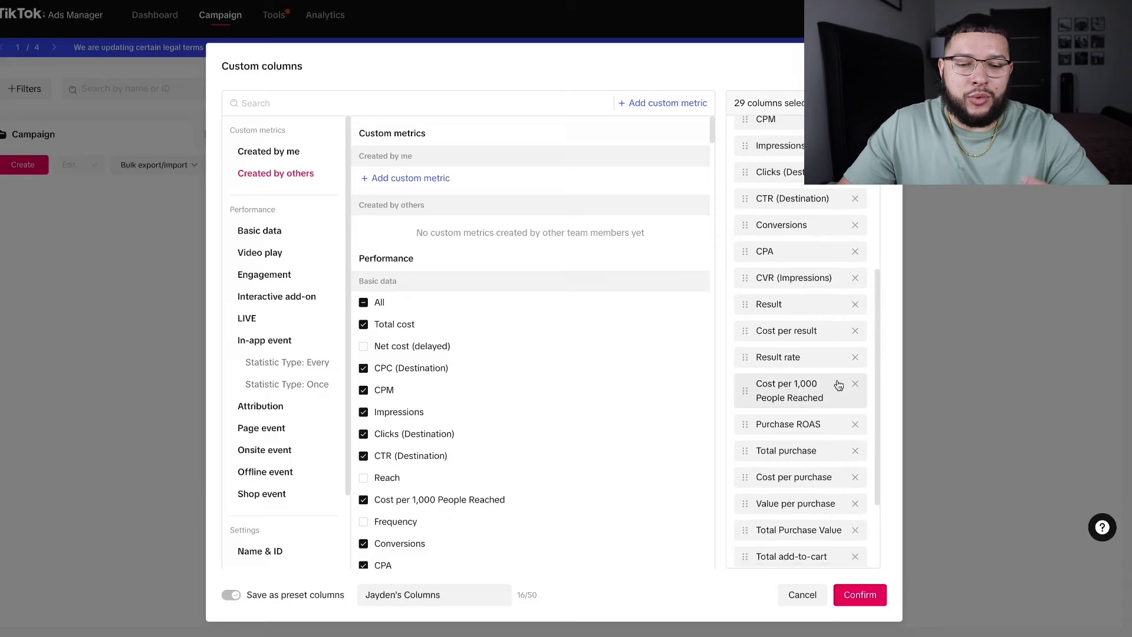
scroll(839, 385, down, 2)
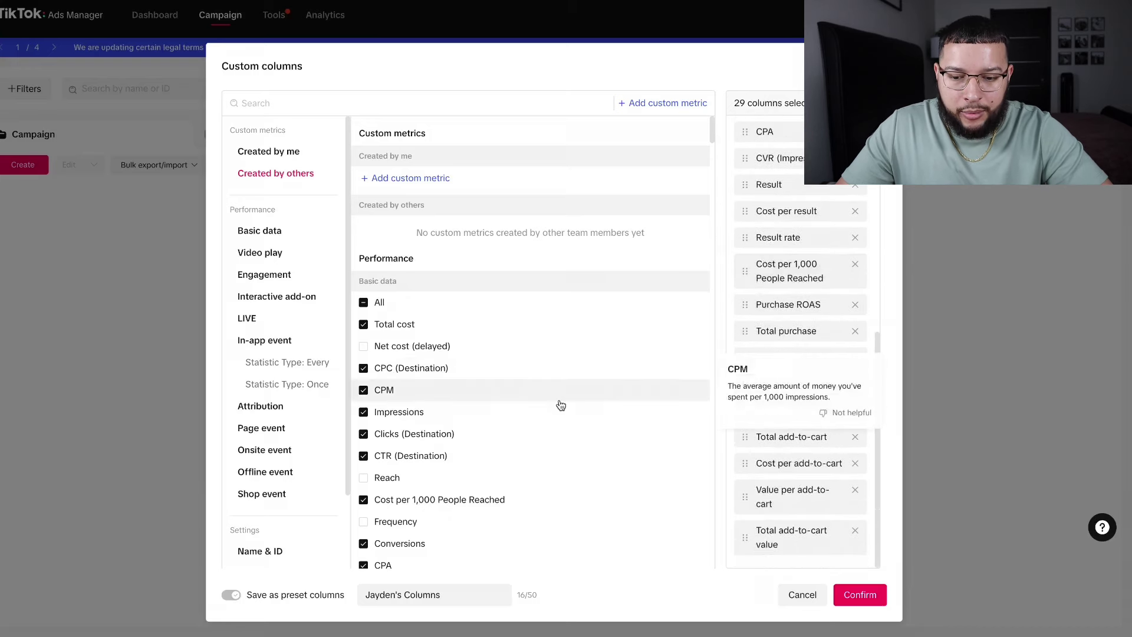
scroll(539, 560, down, 1)
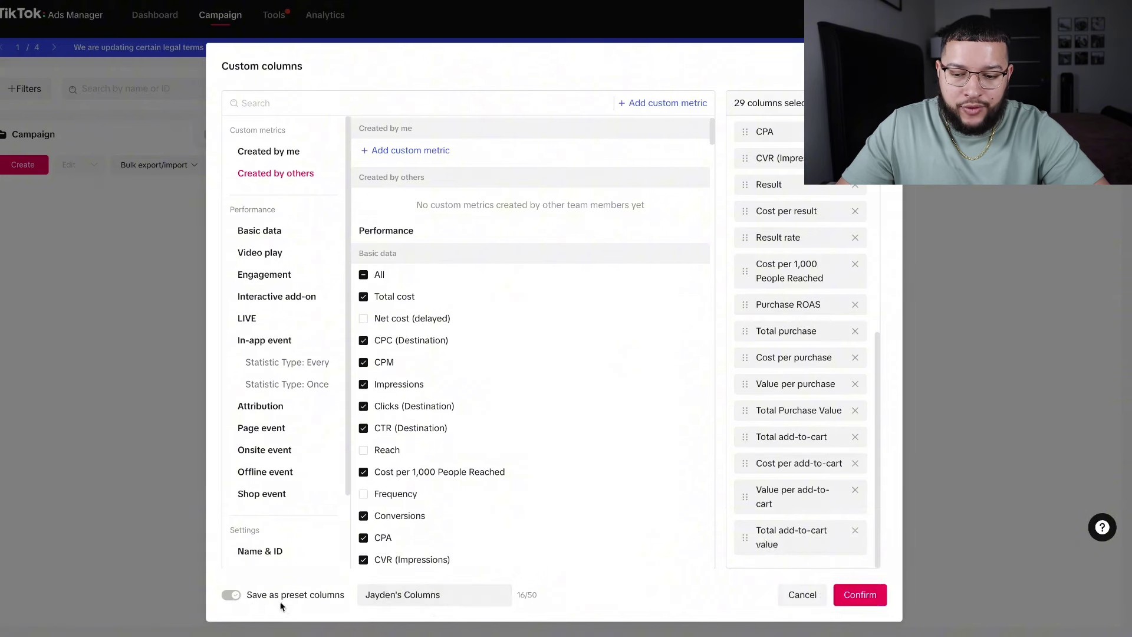
click(861, 594)
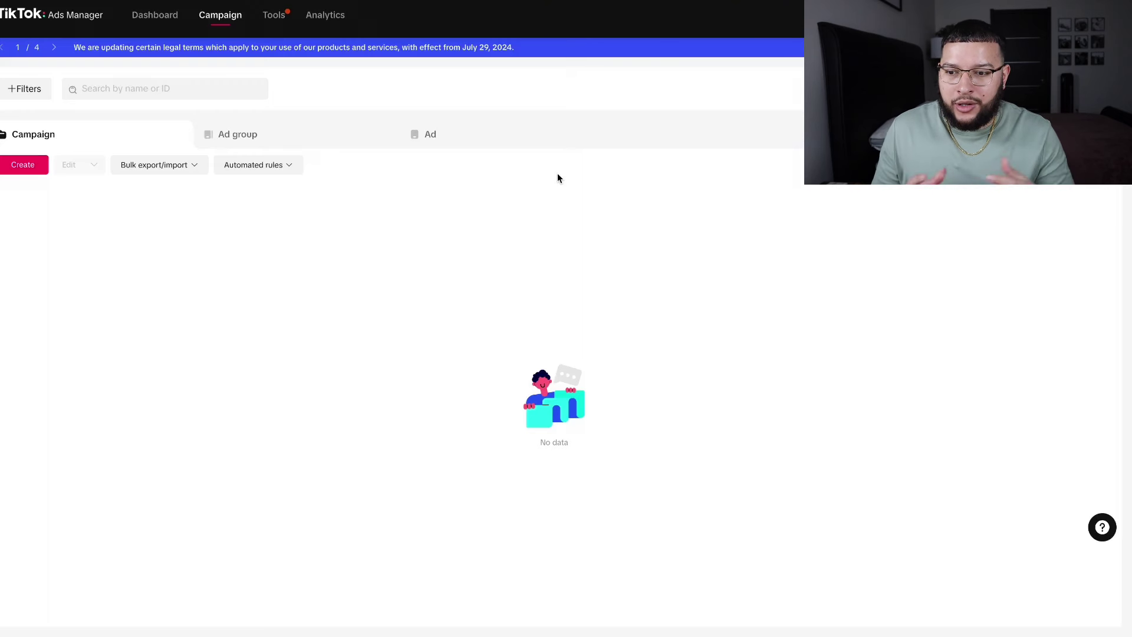
Step: Start creating a new campaign with Website conversions as its advertising objective
click(36, 170)
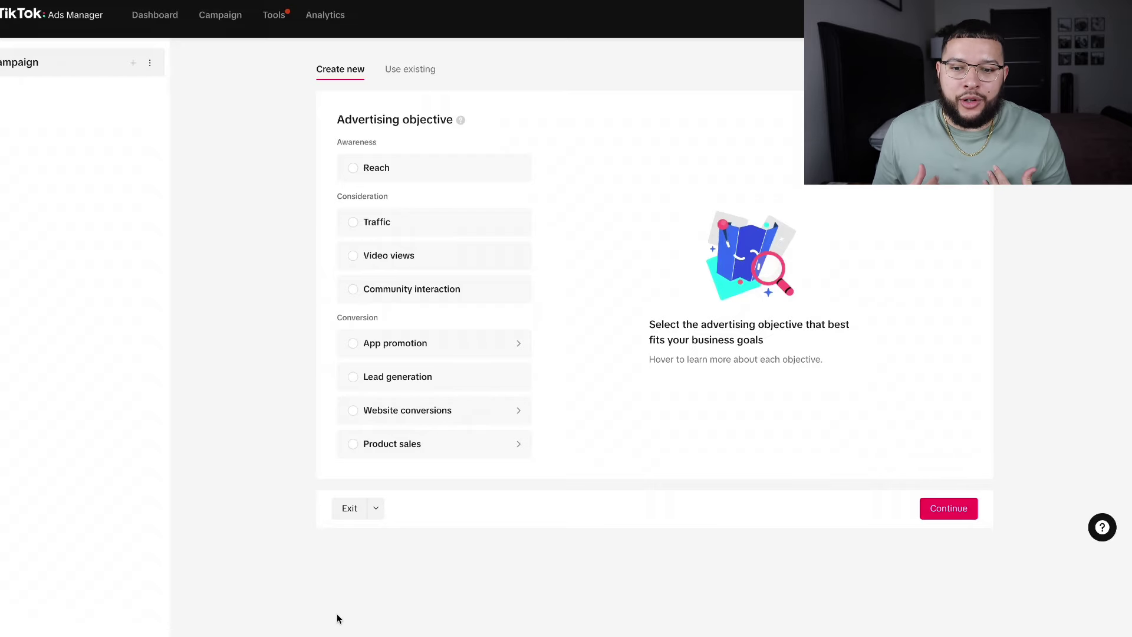
mouse_move(133, 617)
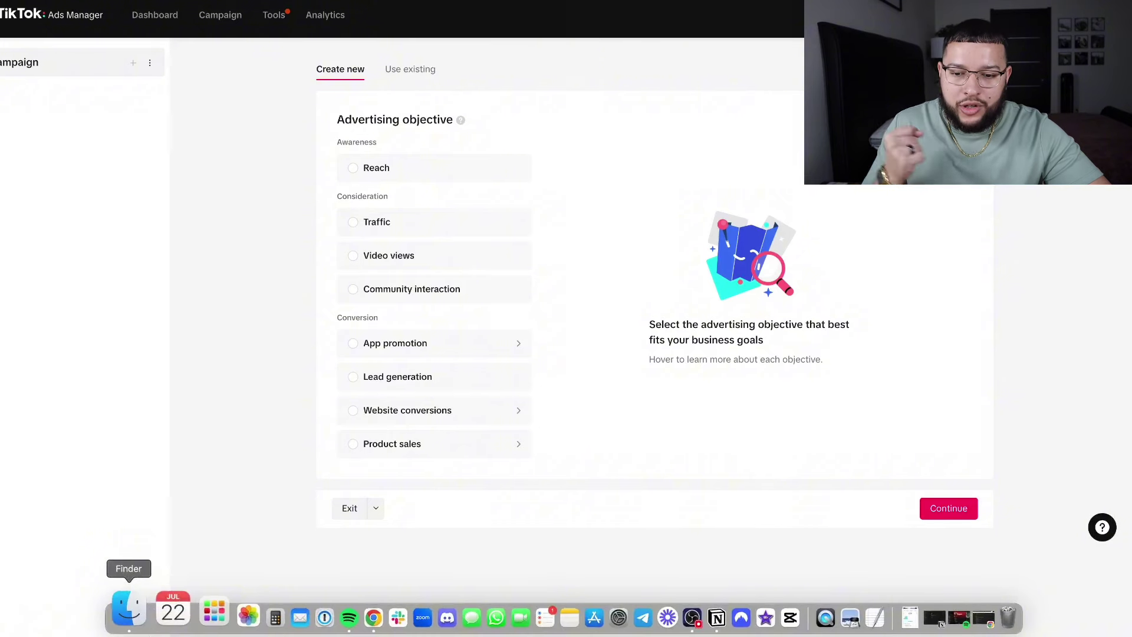
click(354, 411)
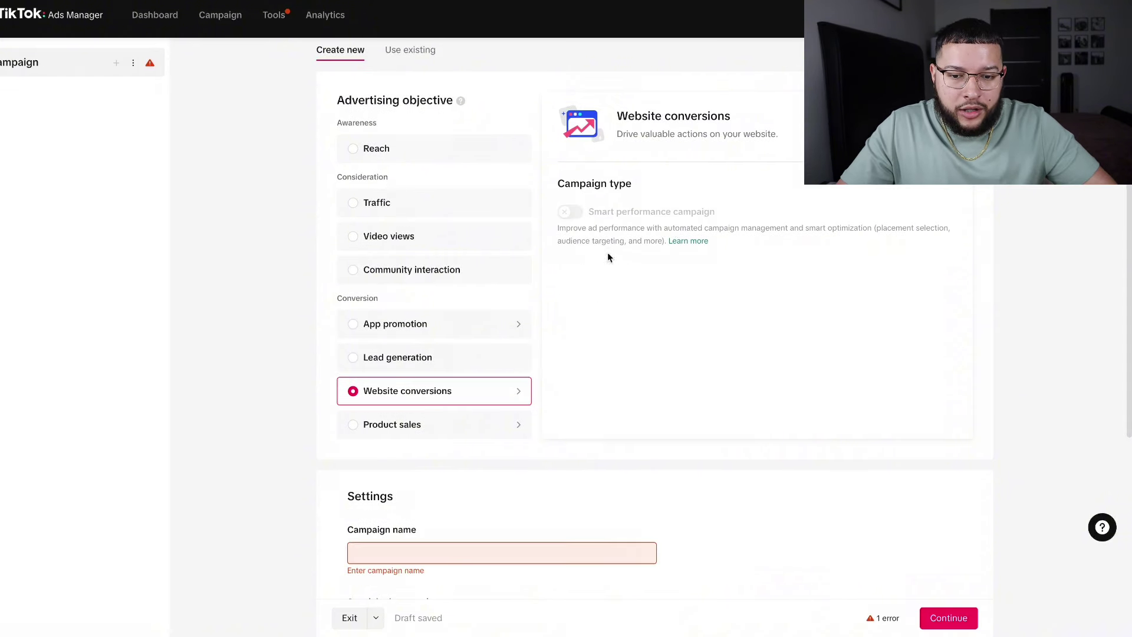
Step: Name the campaign "Product Name" in its settings
scroll(708, 236, down, 4)
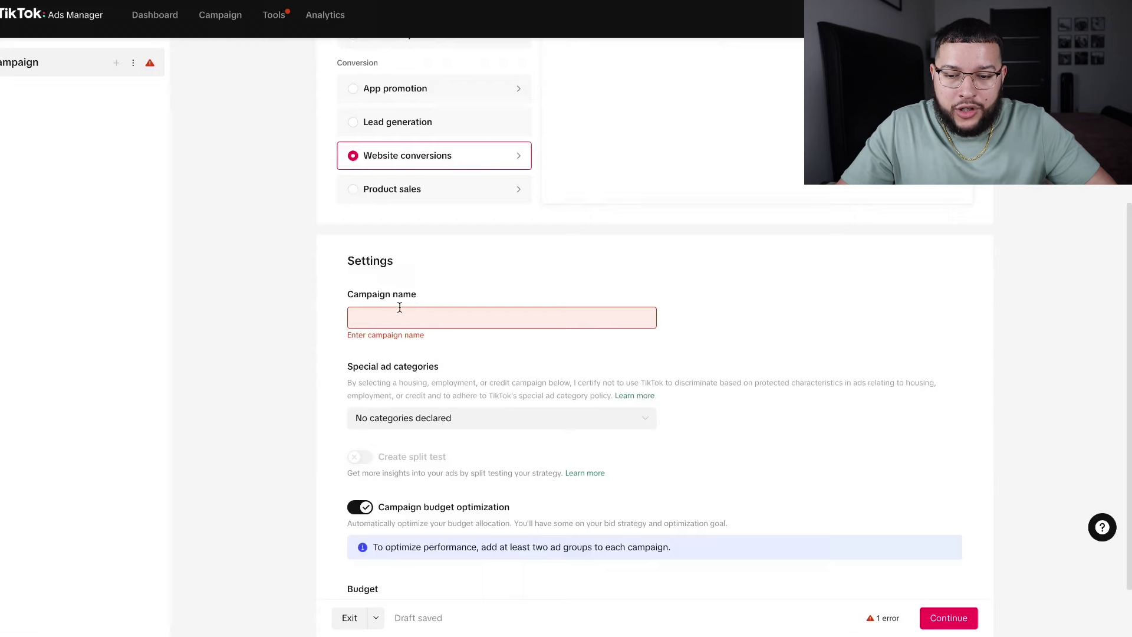
scroll(413, 301, down, 1)
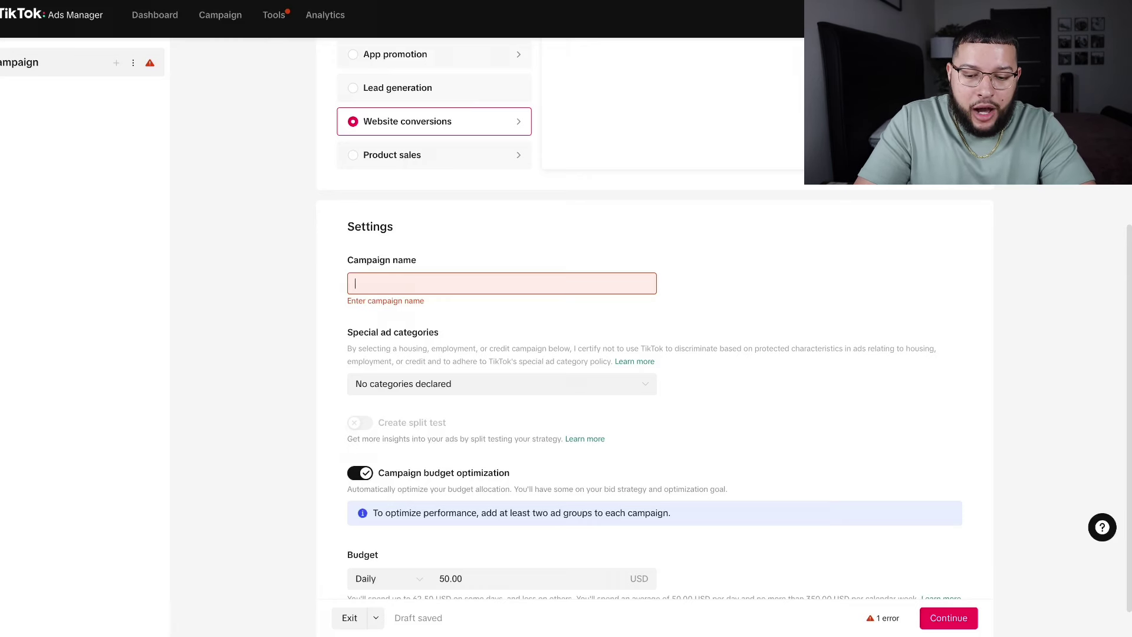
text(Product Name)
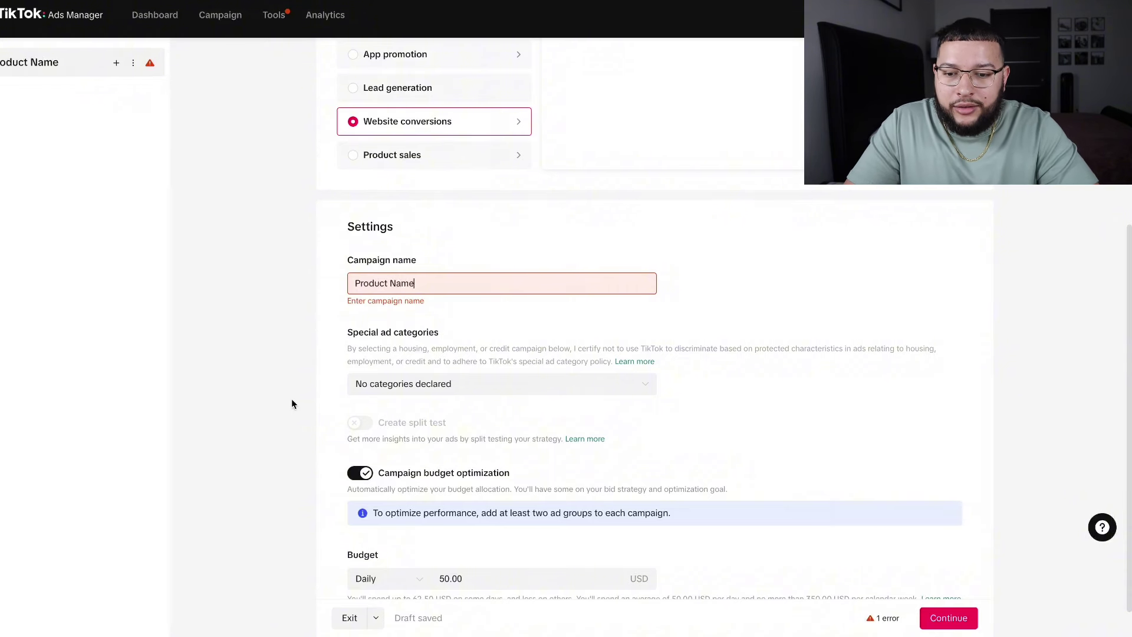
Step: Keep campaign budget optimization on with a daily budget of 50.00 USD and continue to the ad group settings
scroll(292, 404, down, 1)
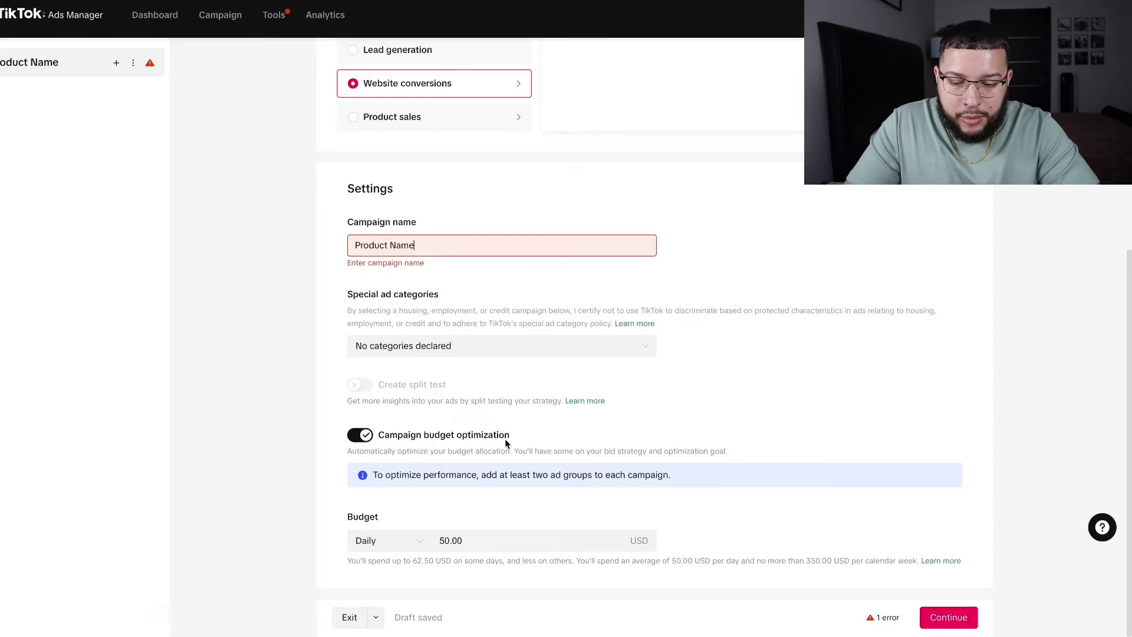
click(466, 539)
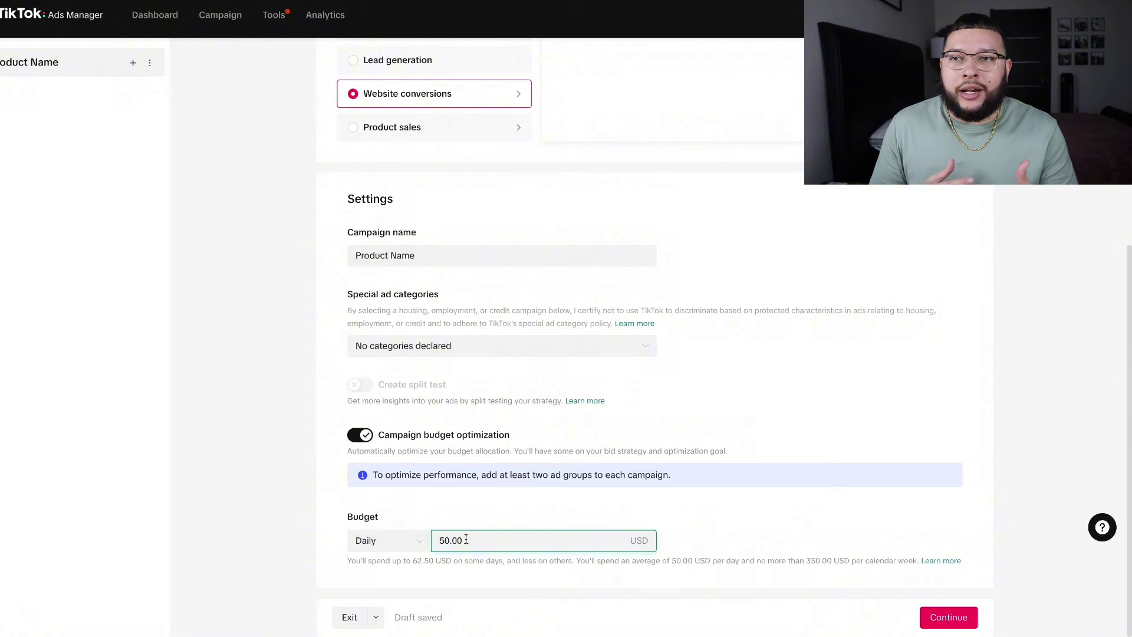
click(524, 432)
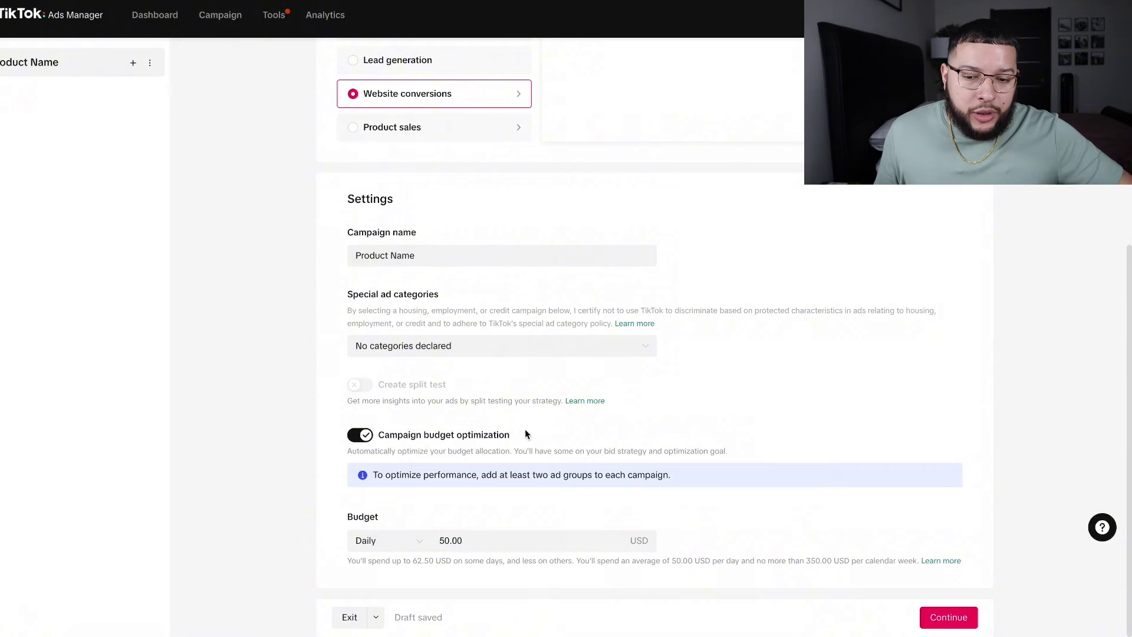
drag(497, 432, 378, 435)
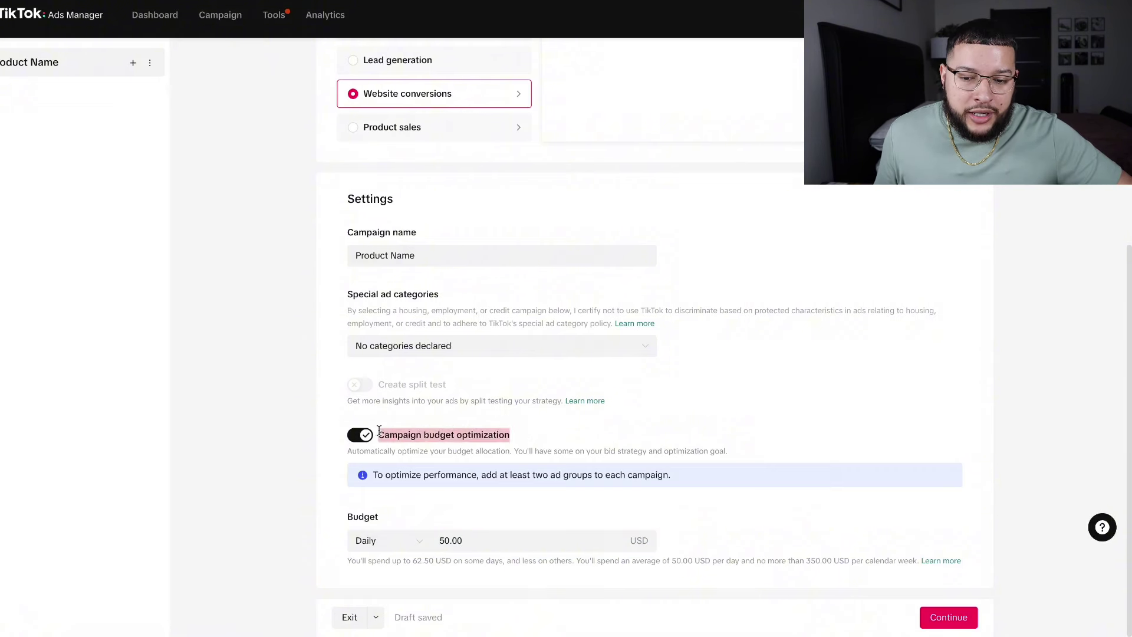
click(543, 434)
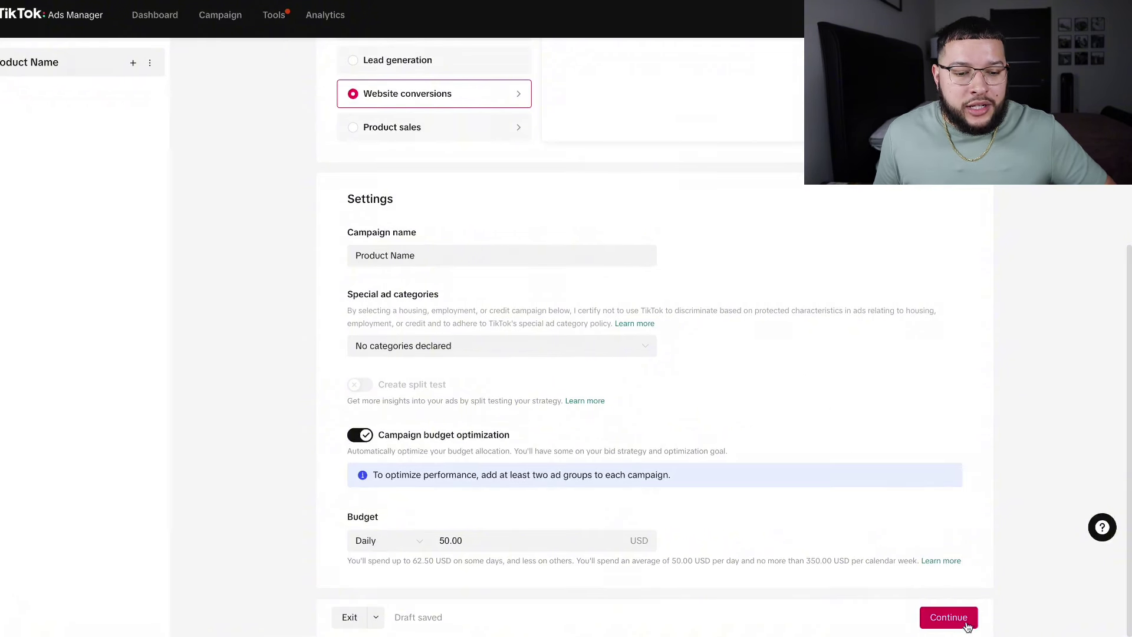
click(949, 618)
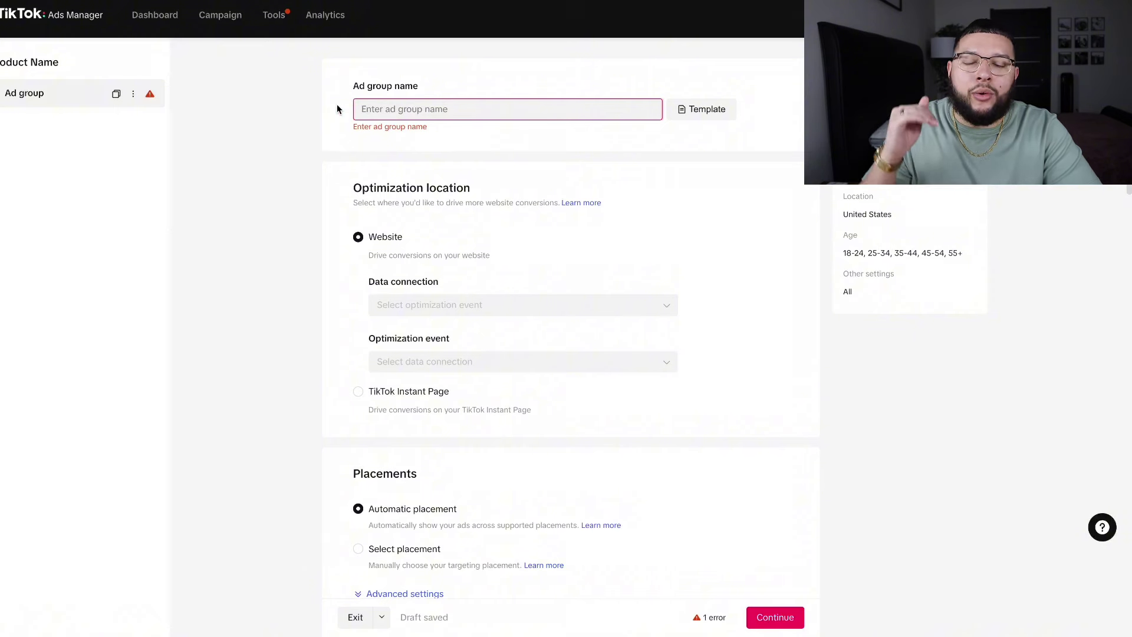
Step: Name the ad group "Open Targeting | US & CA"
click(379, 108)
text(Ope)
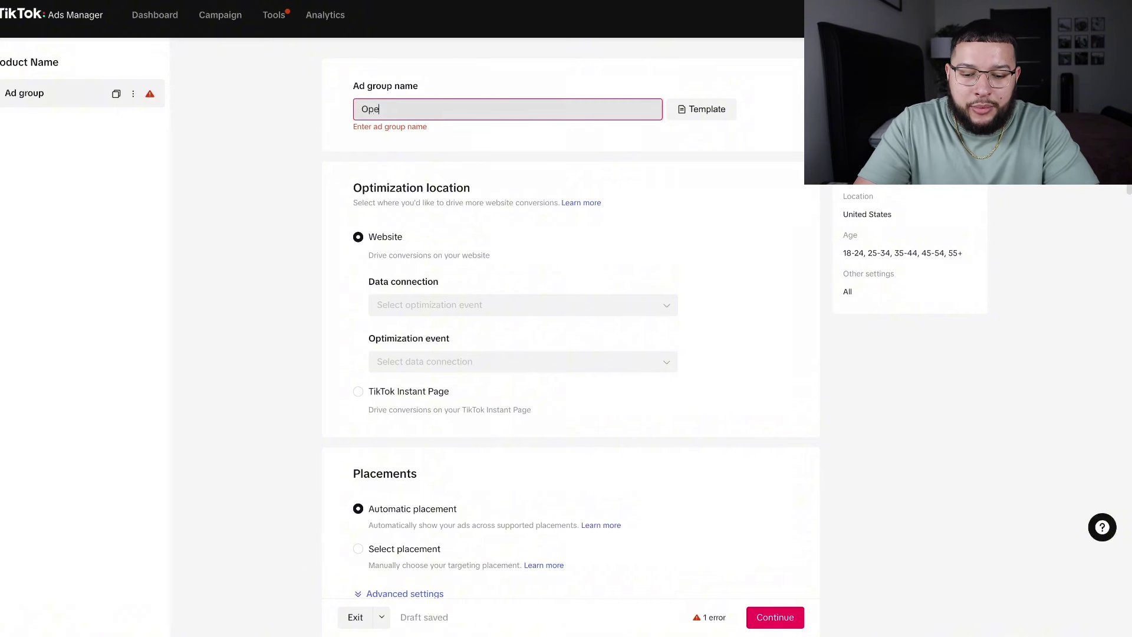
text(n Targeting )
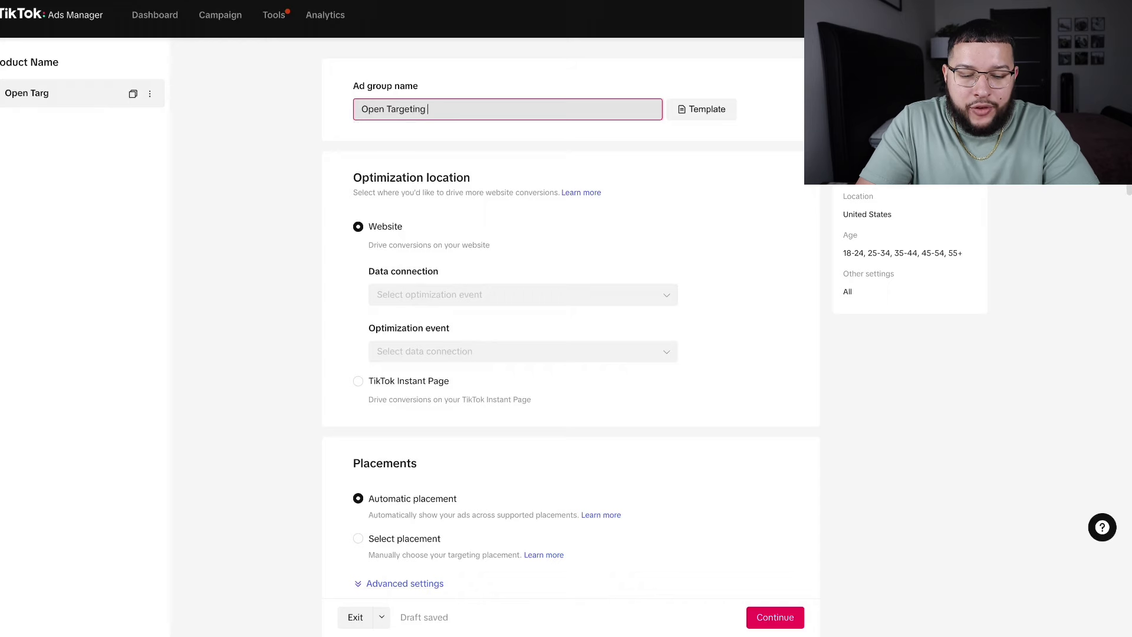
text(|)
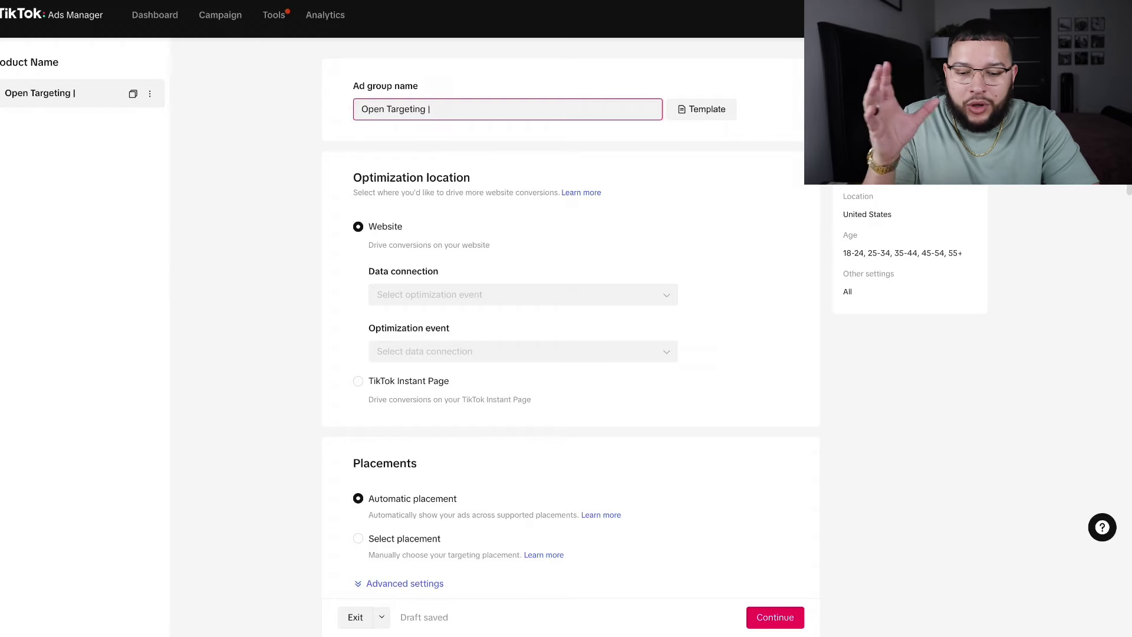
text(US)
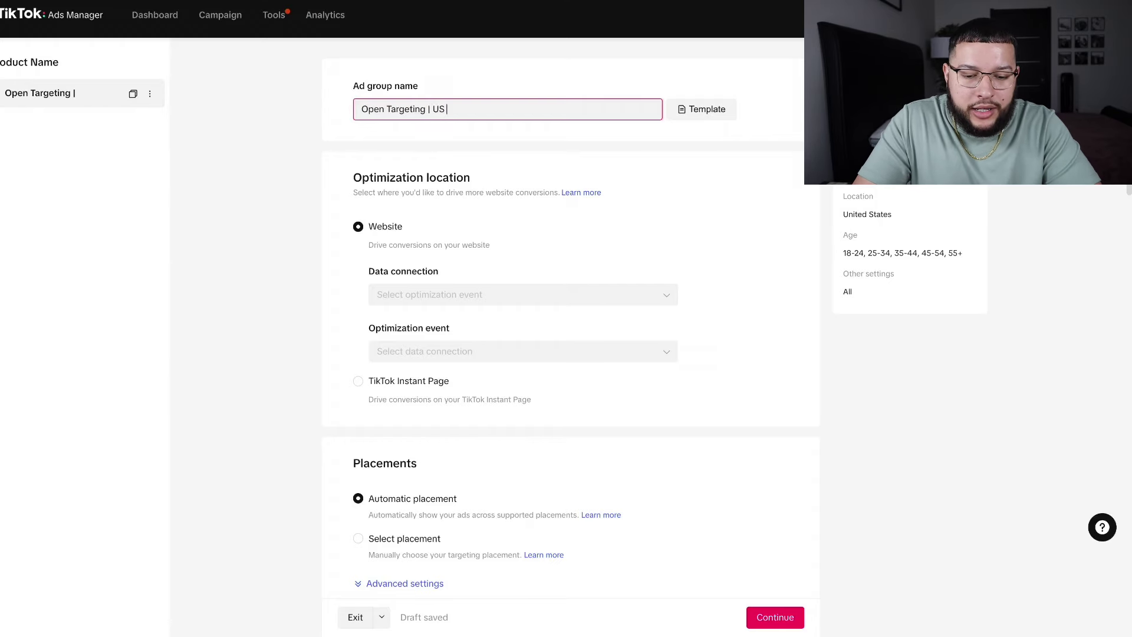
text( & CA)
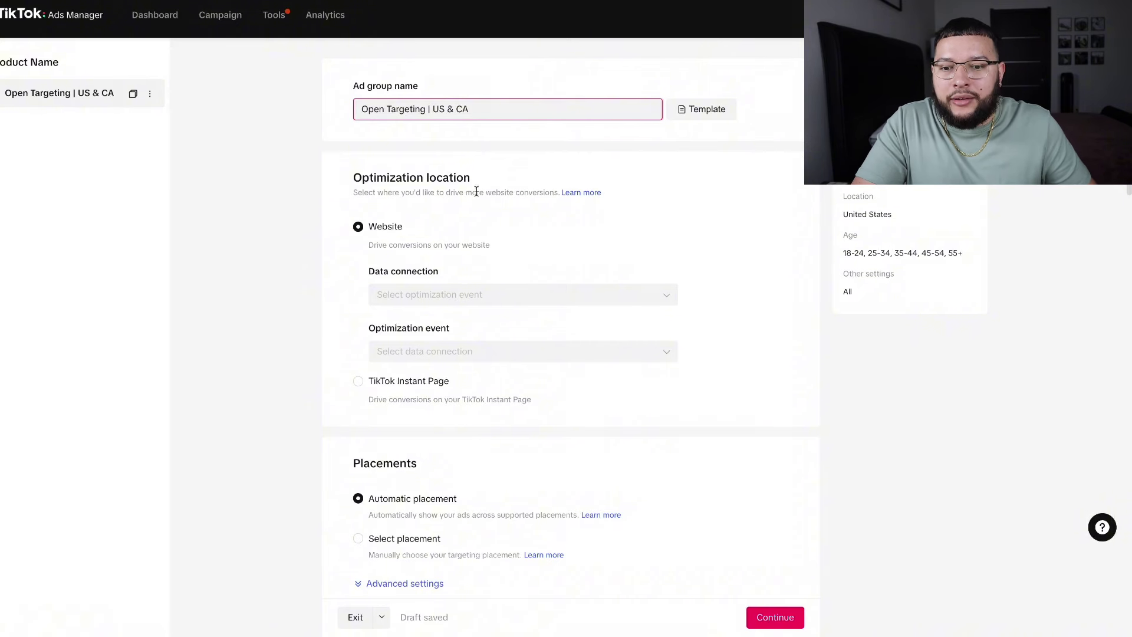
Step: Set the ad group's website optimization event to Complete Payment
scroll(477, 192, down, 1)
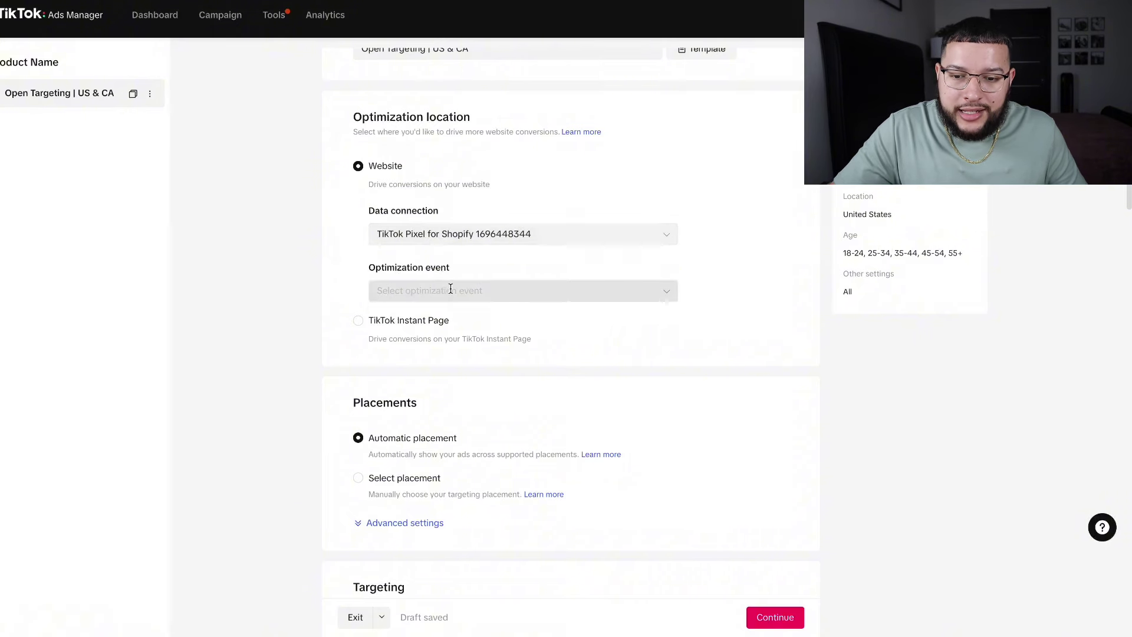
click(450, 290)
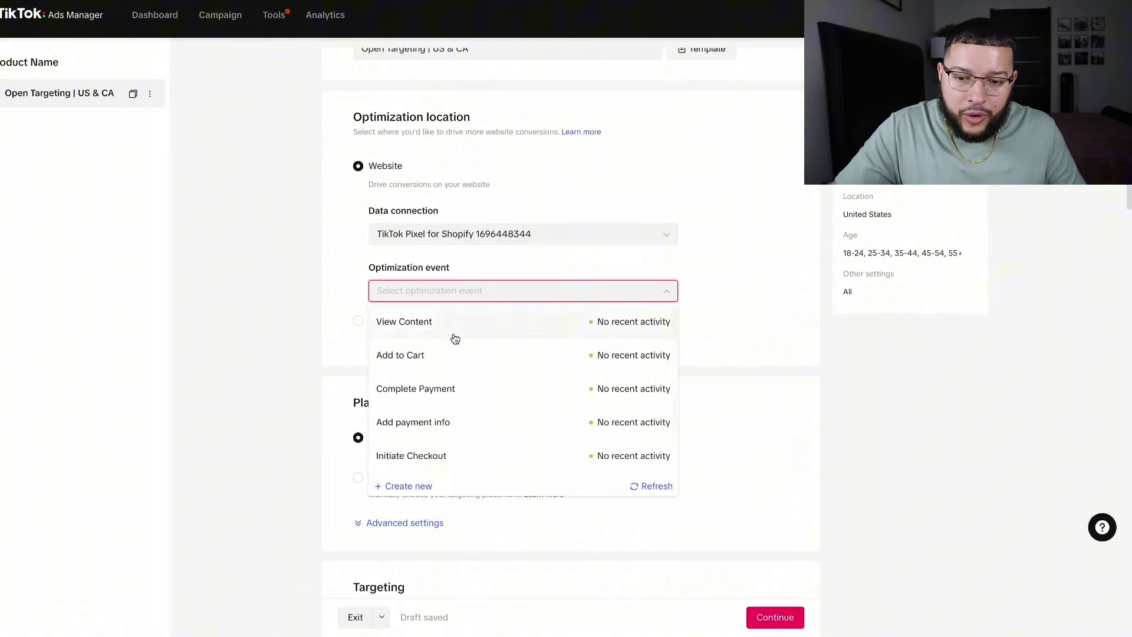
click(478, 387)
Step: Select placements manually, keeping only TikTok without Global App Bundle and Pangle, and include search results
scroll(407, 237, down, 3)
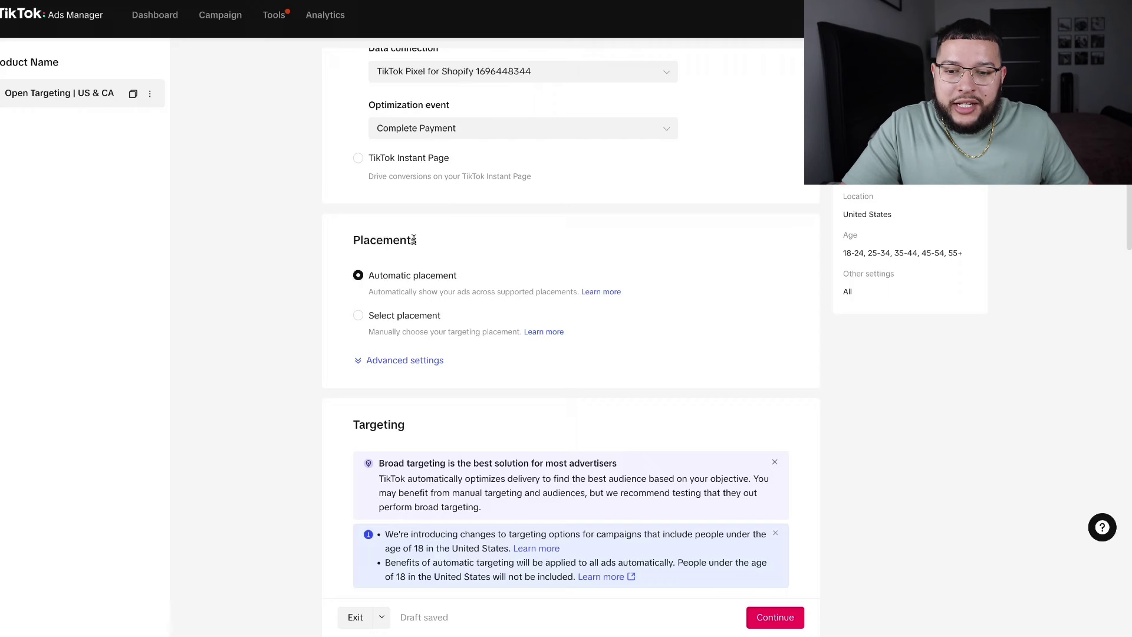
click(359, 316)
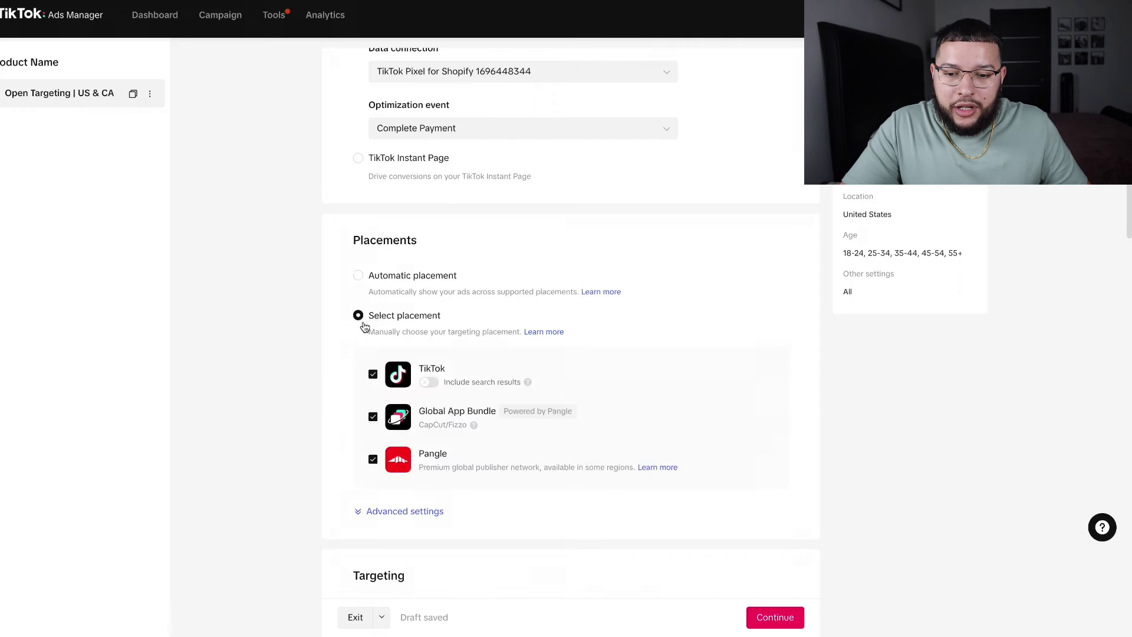
scroll(371, 321, down, 1)
click(374, 364)
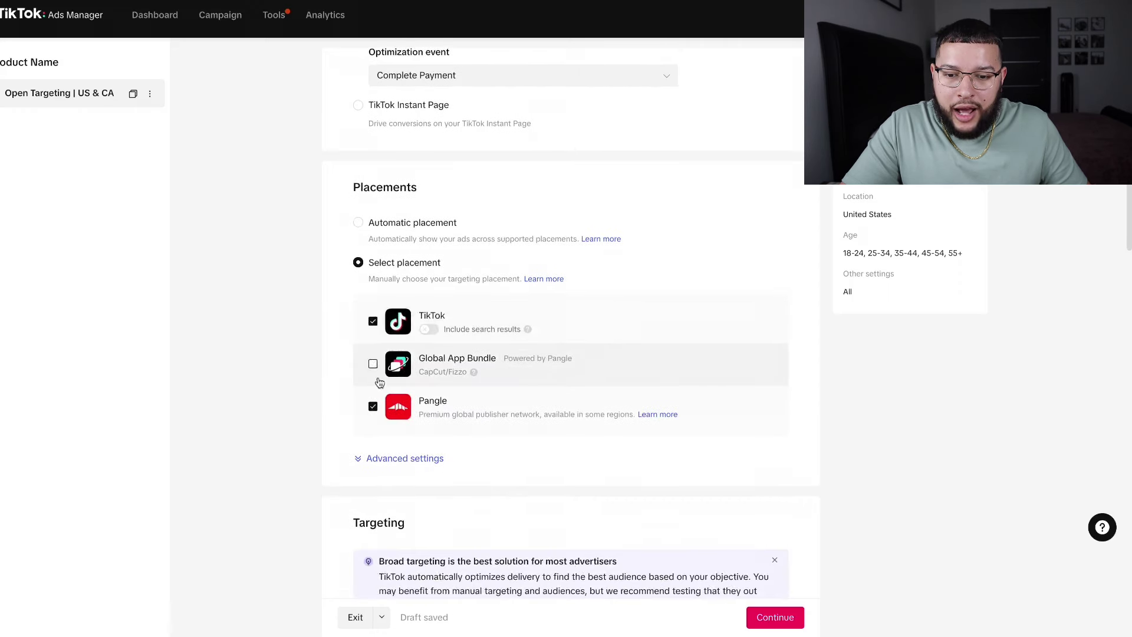
click(374, 407)
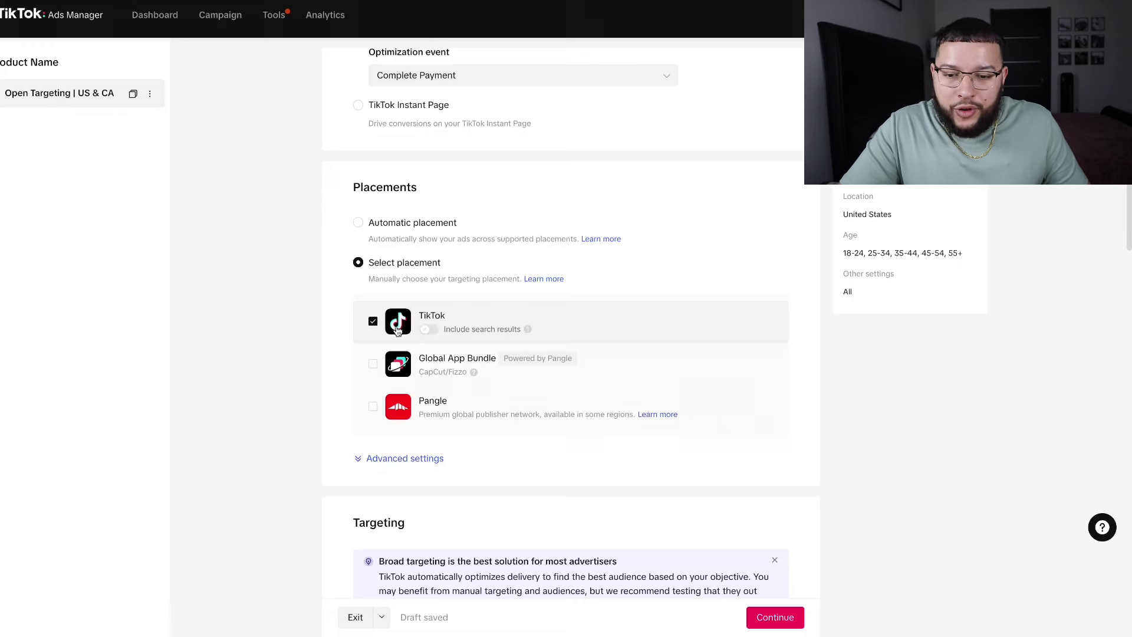
click(430, 333)
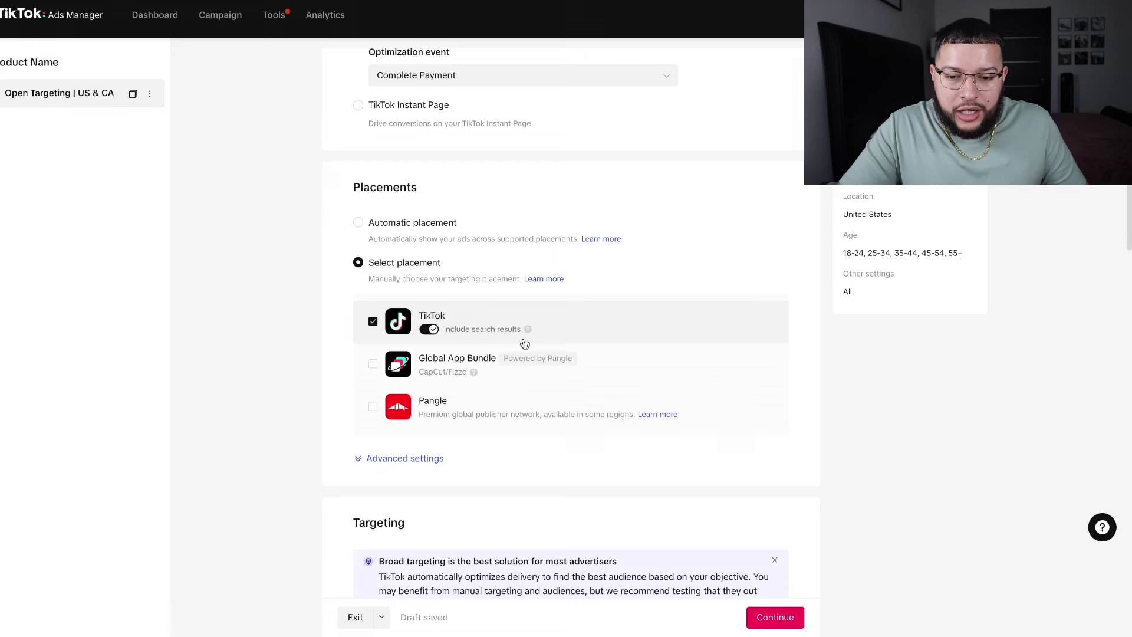
Step: Turn off user comments and video download in the advanced placement settings
scroll(590, 347, down, 1)
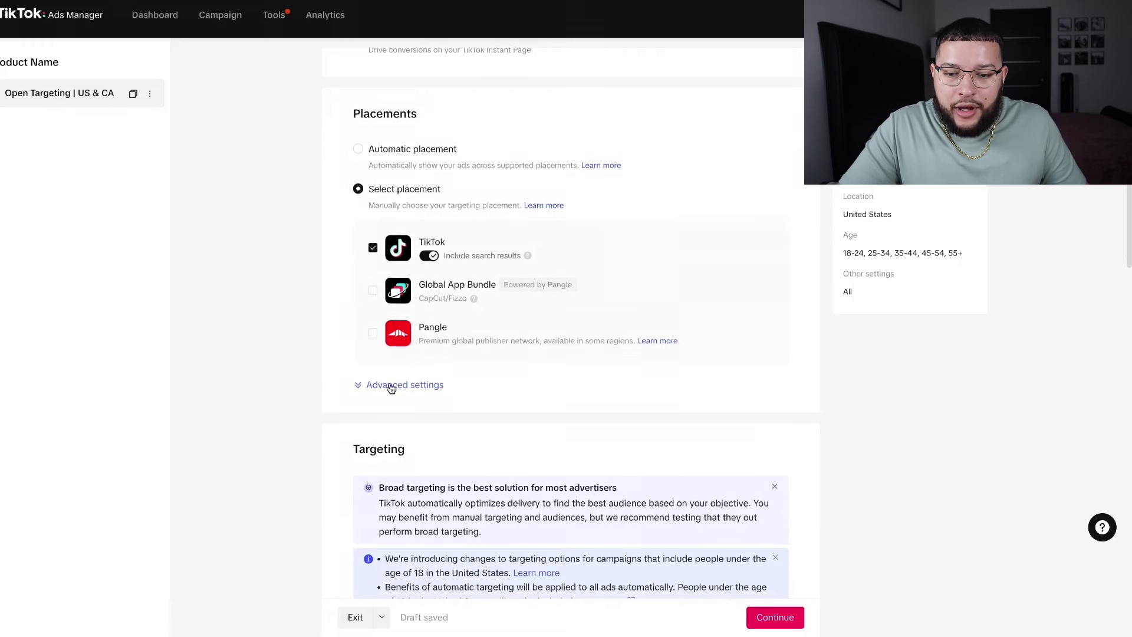
click(383, 386)
scroll(530, 394, down, 1)
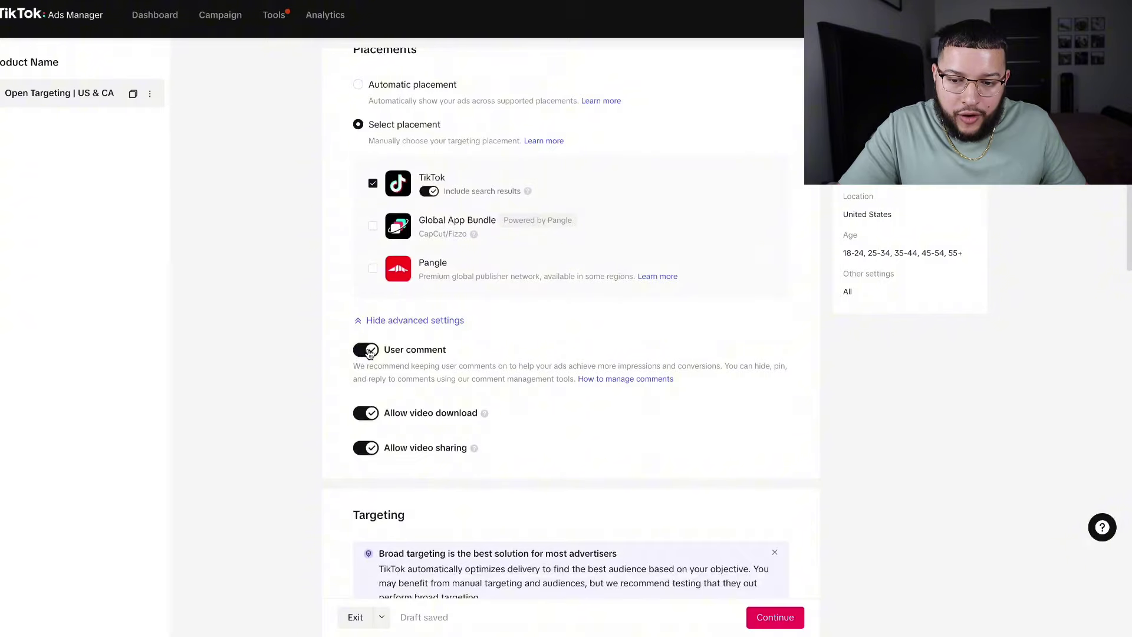
click(362, 352)
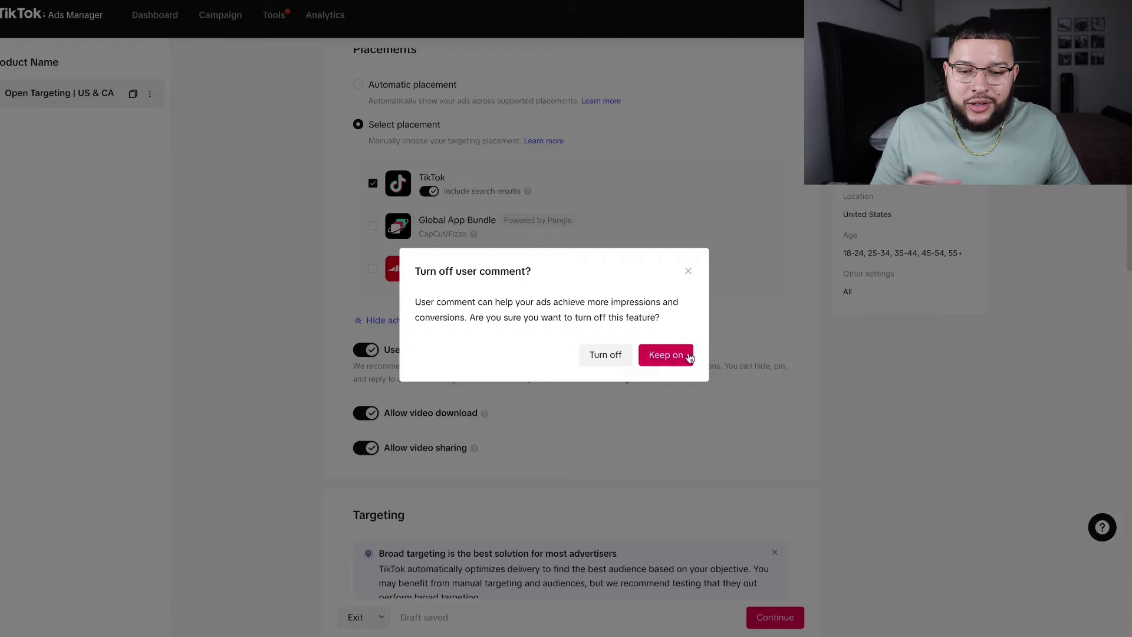
click(608, 358)
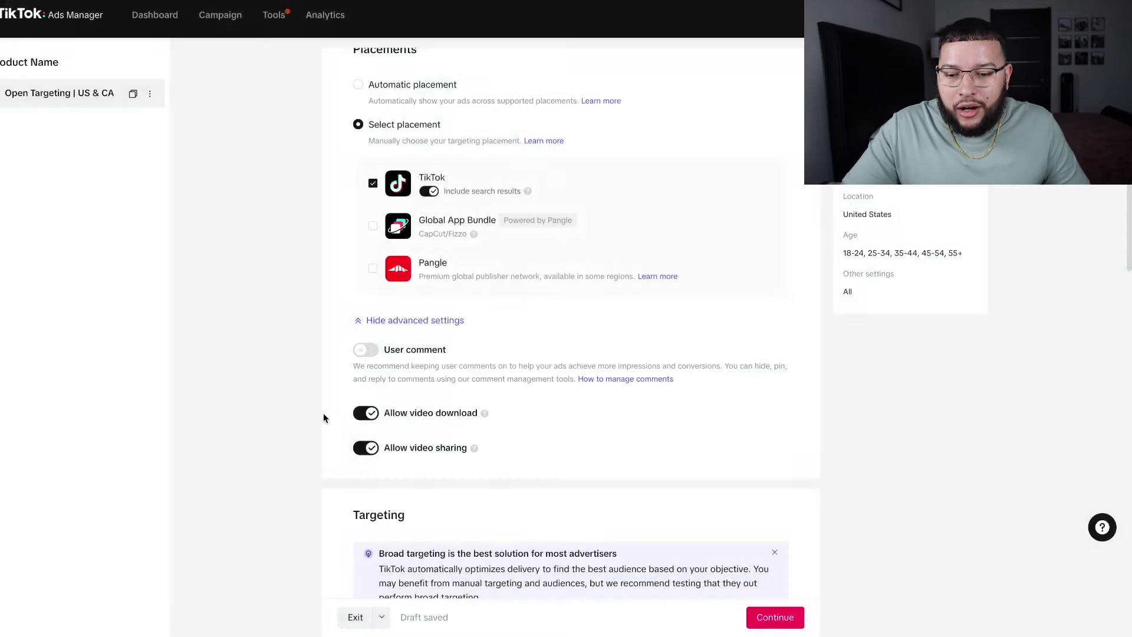
click(366, 414)
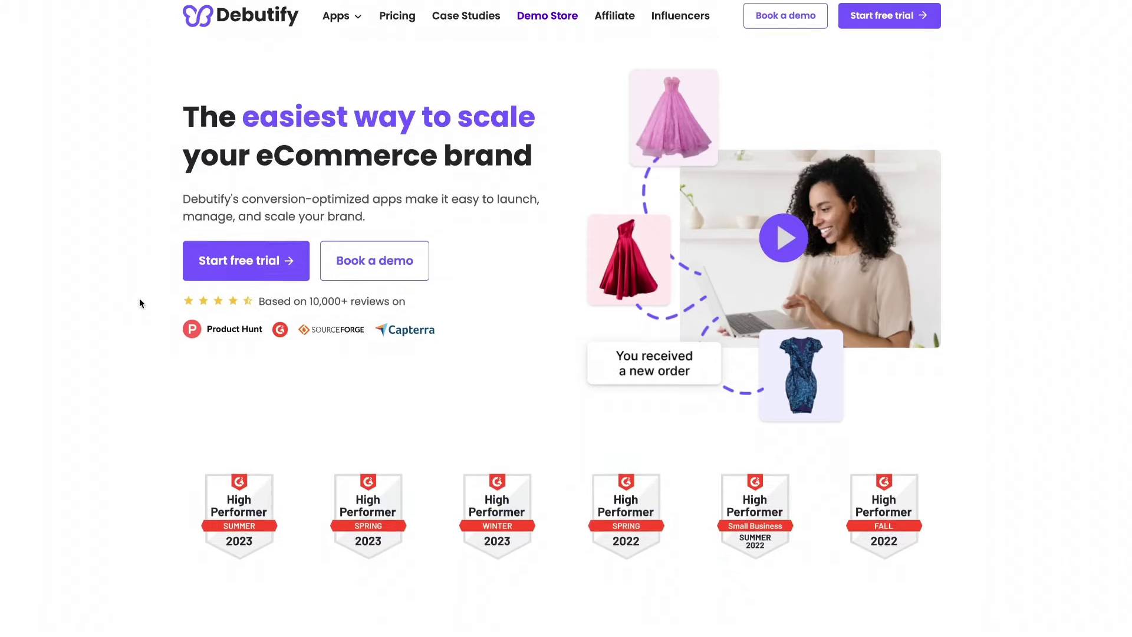
scroll(140, 298, down, 3)
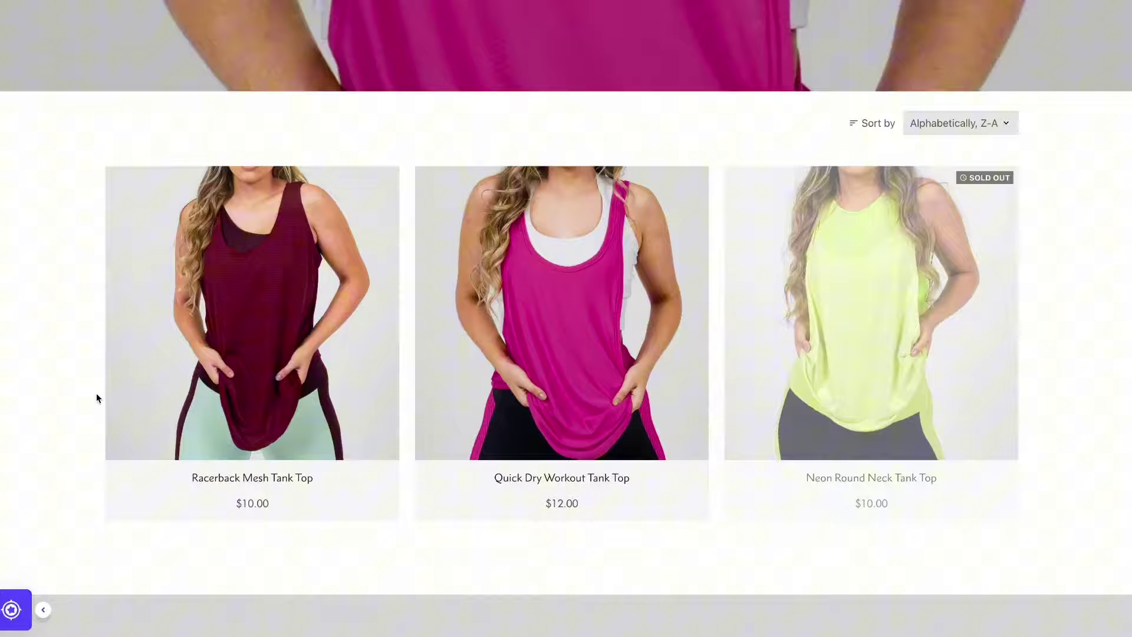
scroll(97, 392, down, 8)
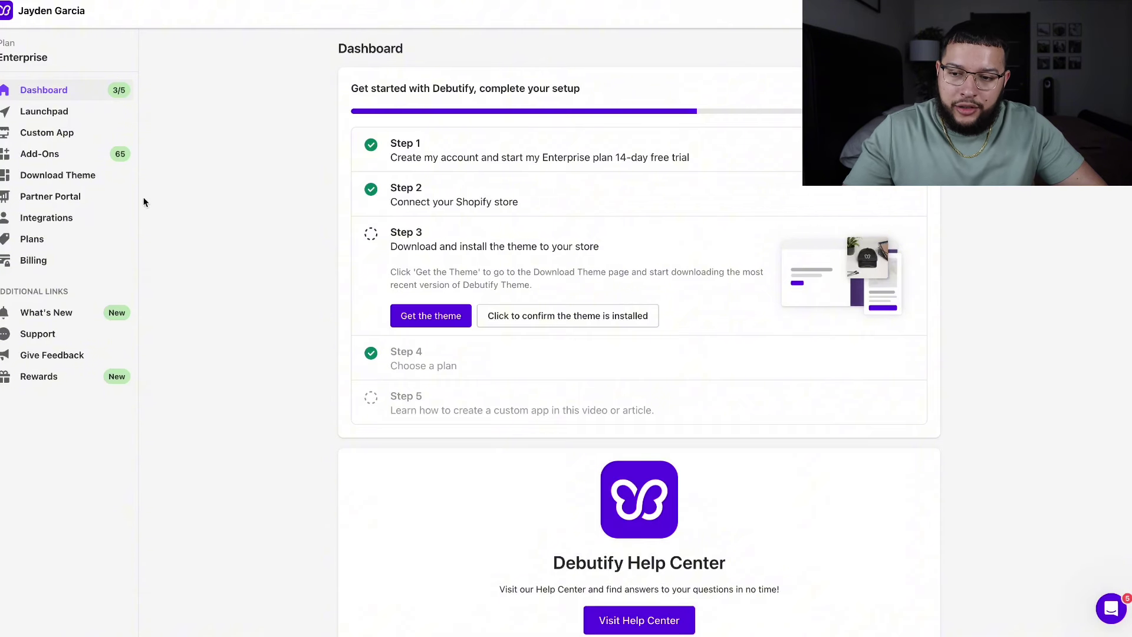
Step: Download Debutify Theme 6.4.2 from the Debutify dashboard as a fresh install with the default settings
click(75, 177)
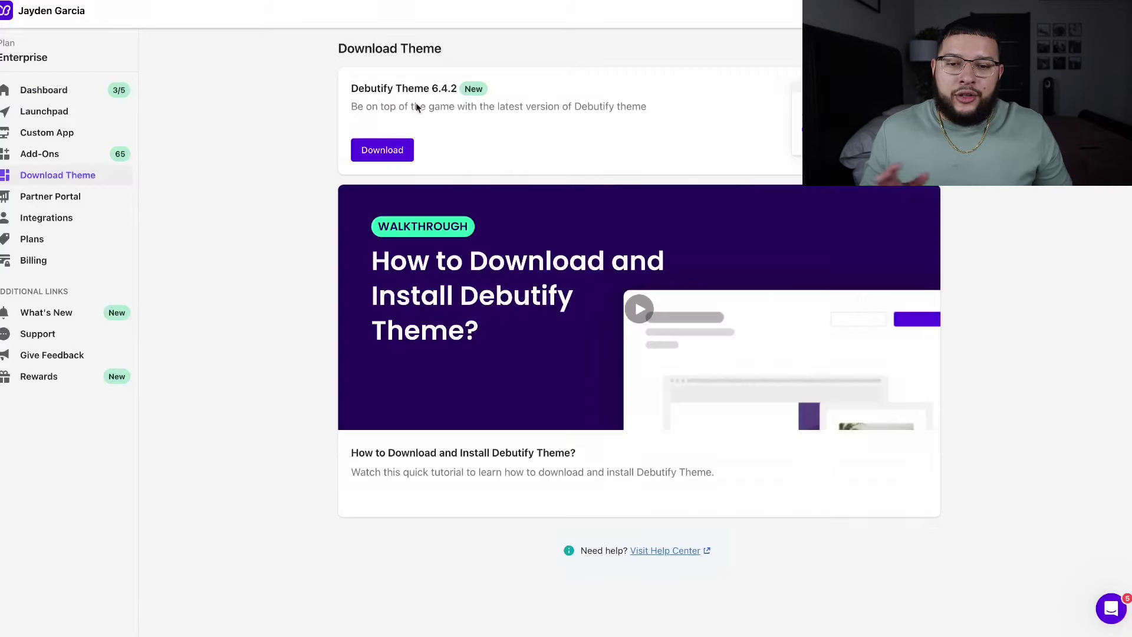
click(389, 152)
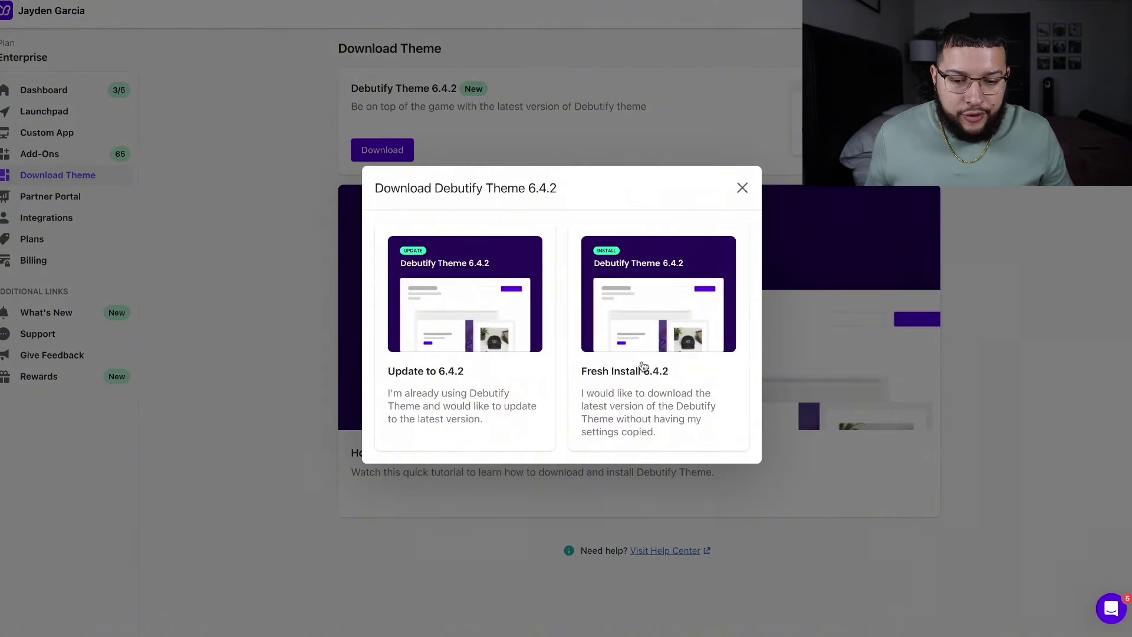
click(637, 327)
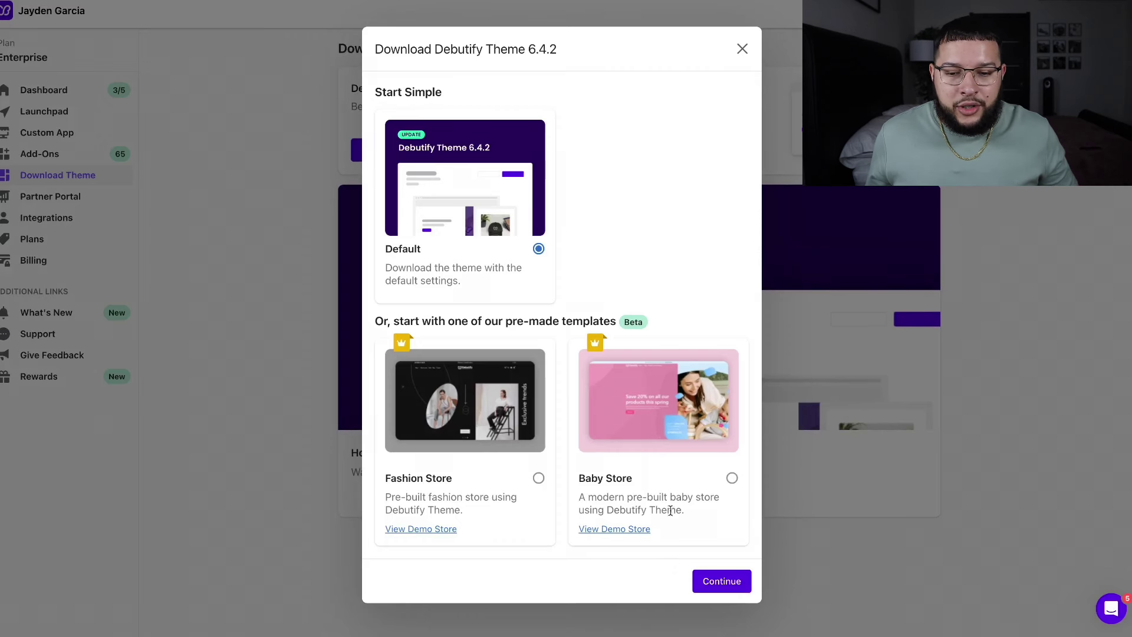
click(724, 581)
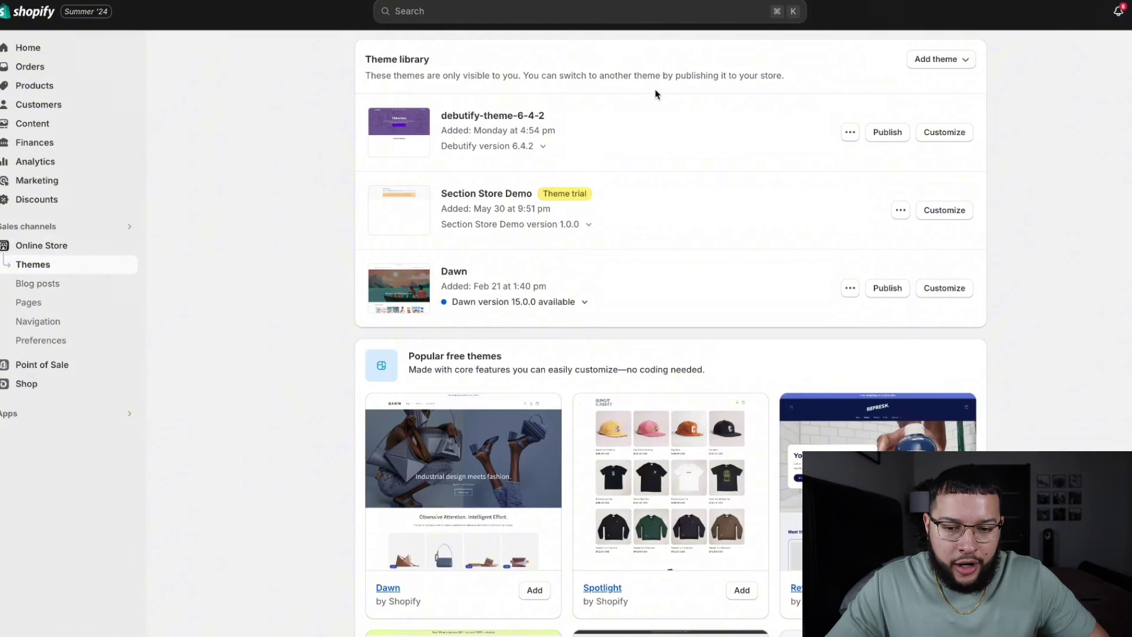
Step: Switch to Shopify's theme library, start a theme zip upload, and look over the debutify-theme-6-4-2 draft's home page in the theme editor
click(956, 64)
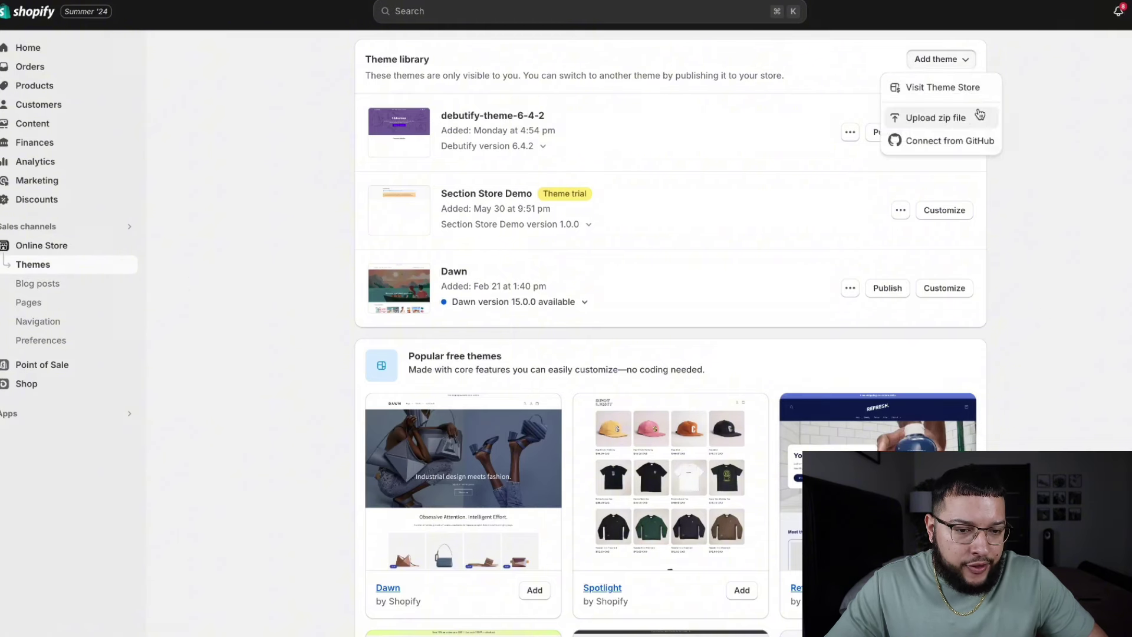
click(967, 118)
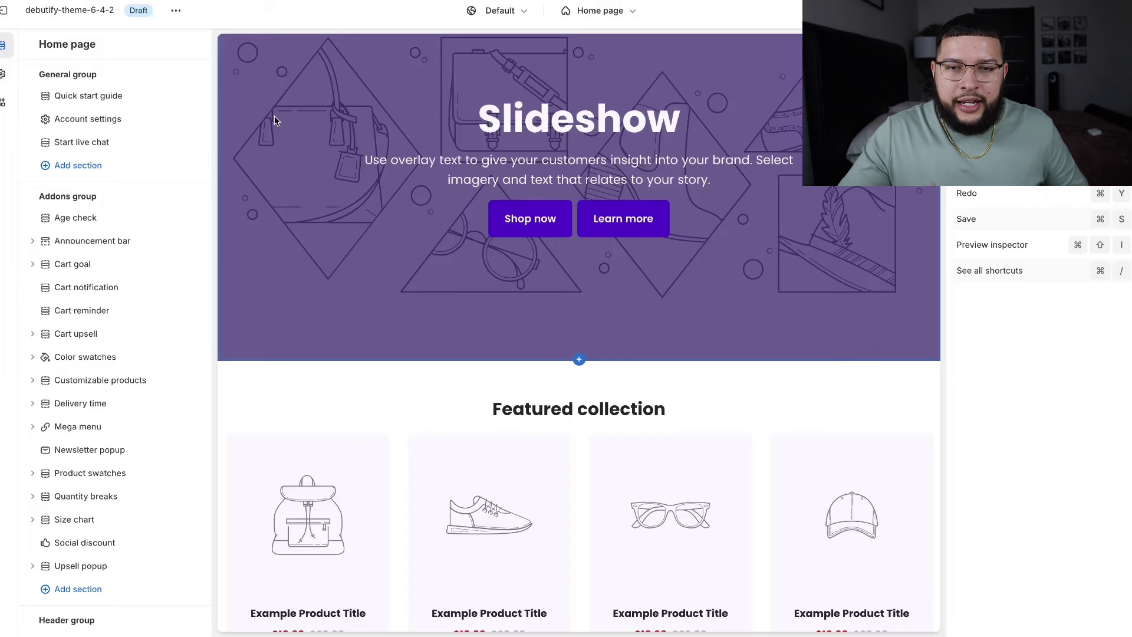
scroll(274, 120, down, 3)
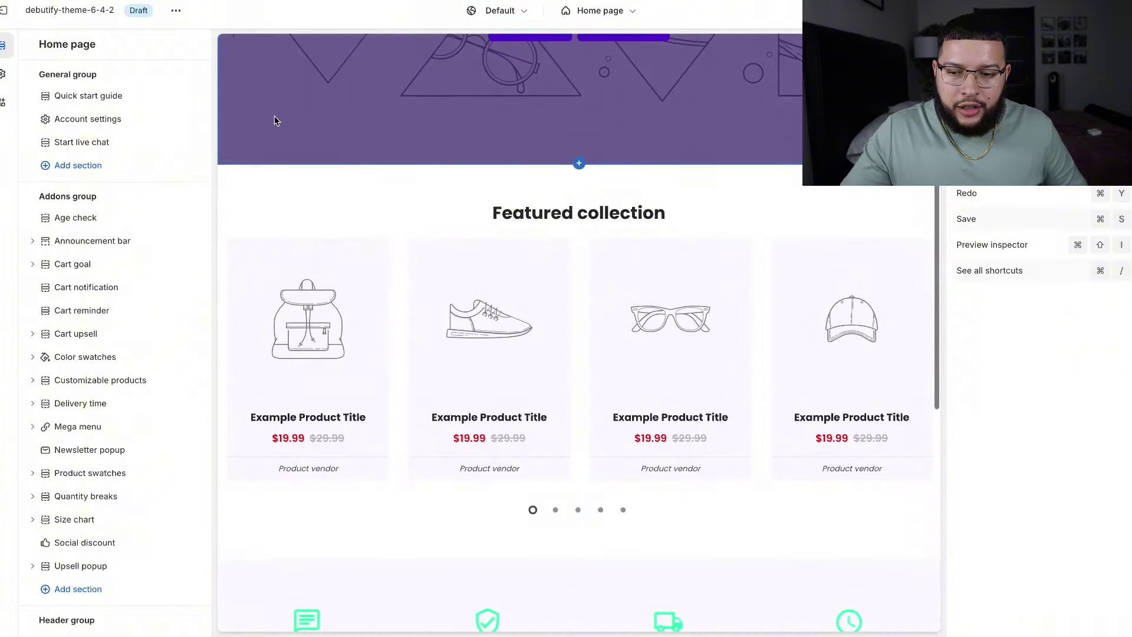
scroll(274, 116, down, 1)
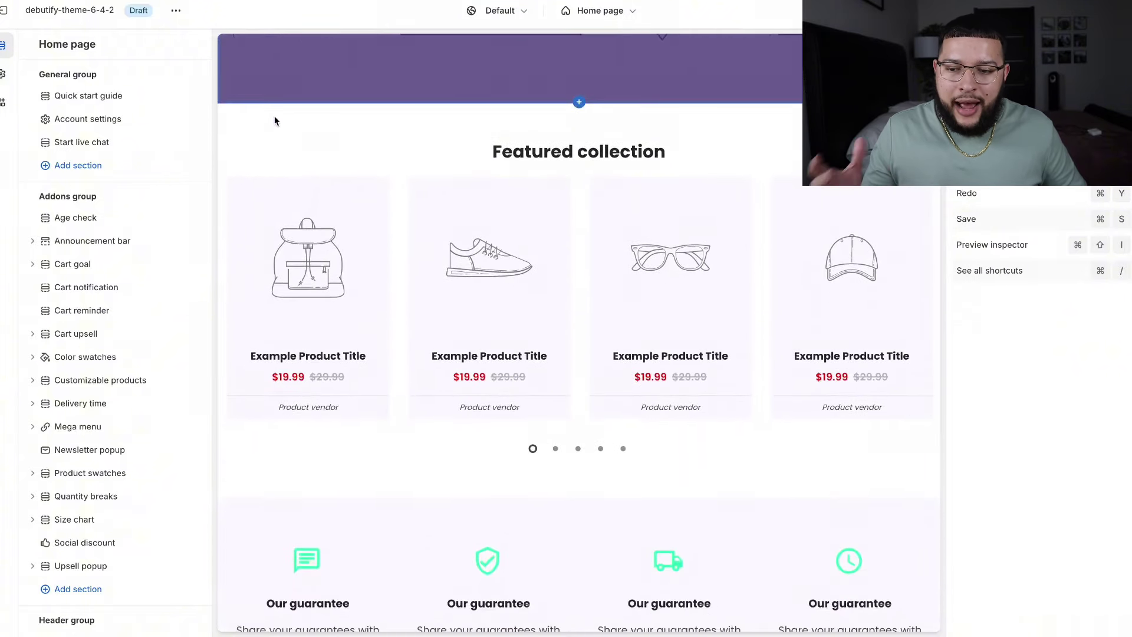
scroll(274, 115, up, 5)
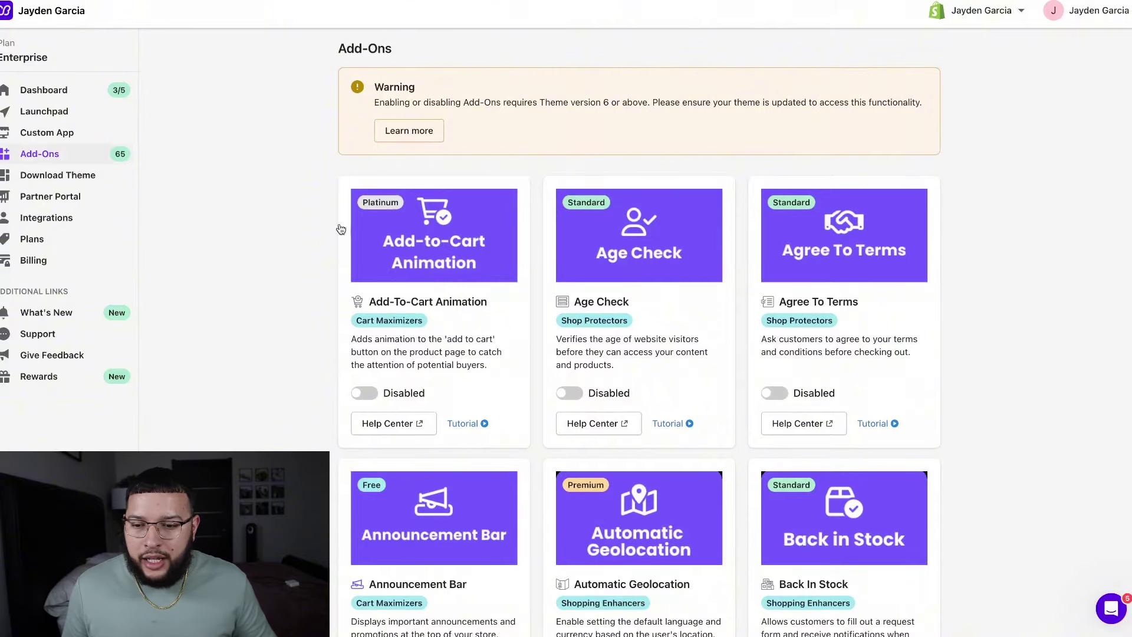
Step: Switch to Debutify and examine the range of available store add-ons, from Add-To-Cart Animation to Wish List
scroll(311, 268, down, 15)
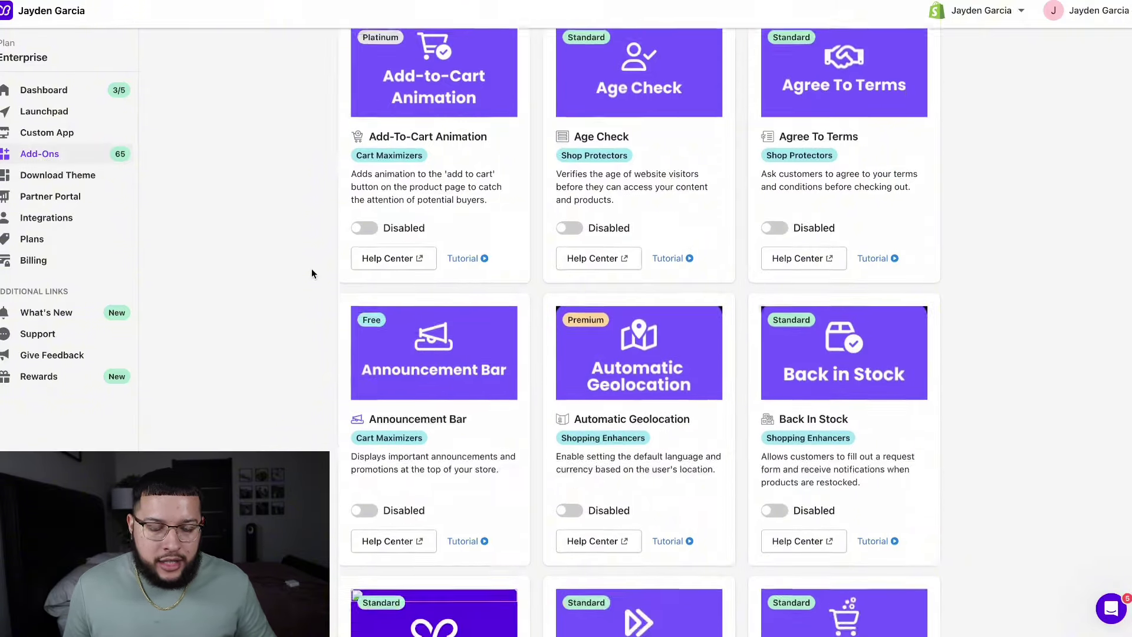
scroll(311, 269, down, 13)
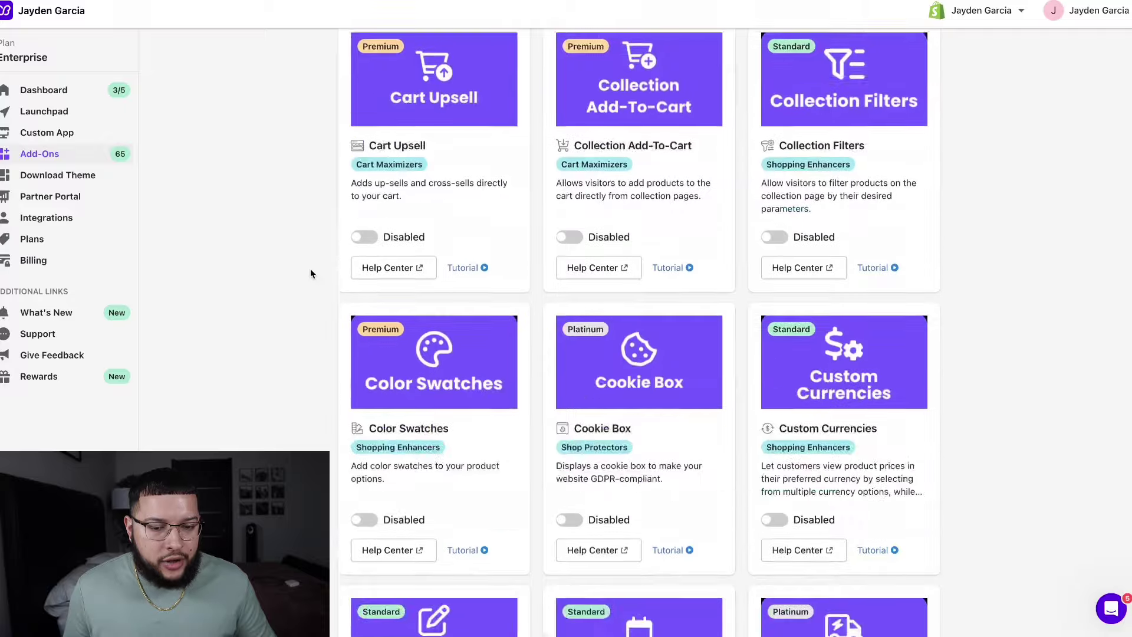
scroll(639, 330, down, 10)
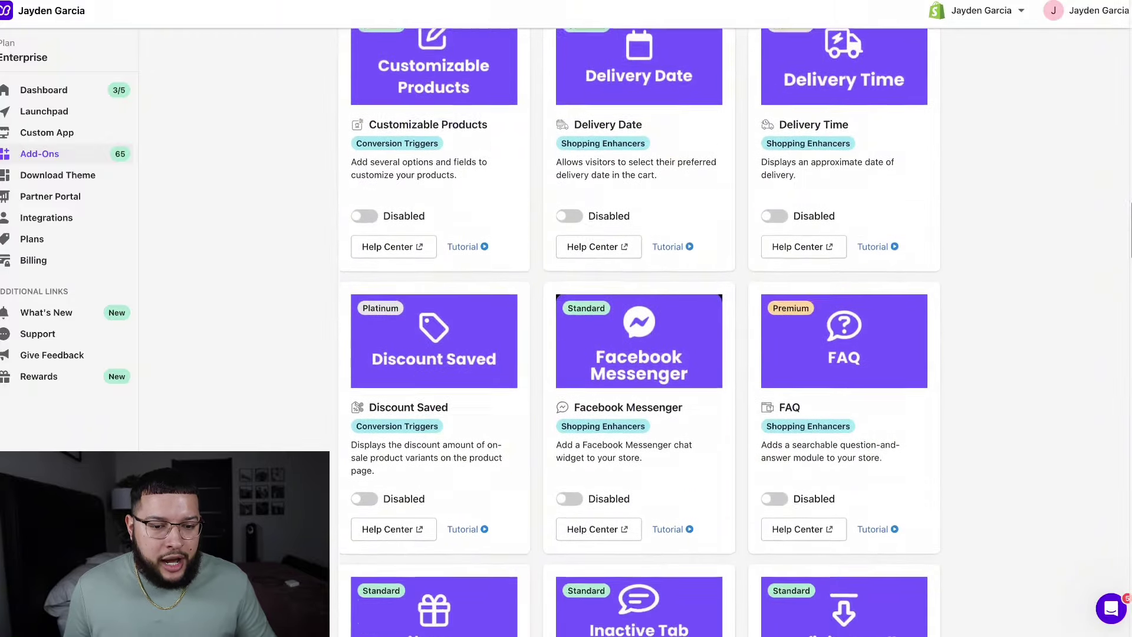
scroll(541, 414, down, 12)
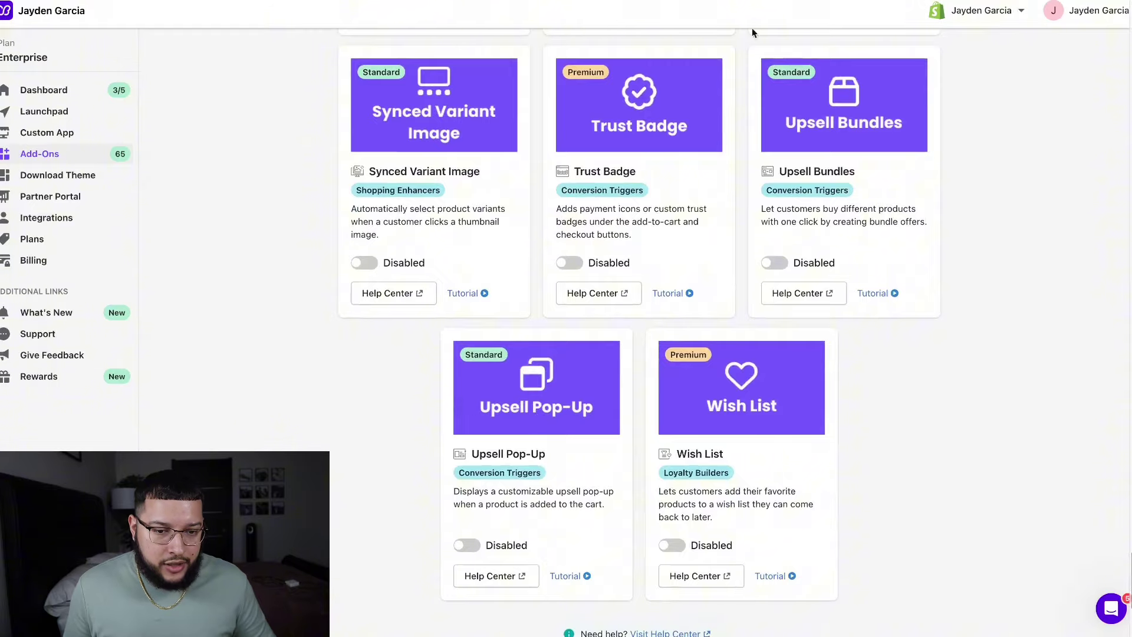
scroll(590, 236, up, 7)
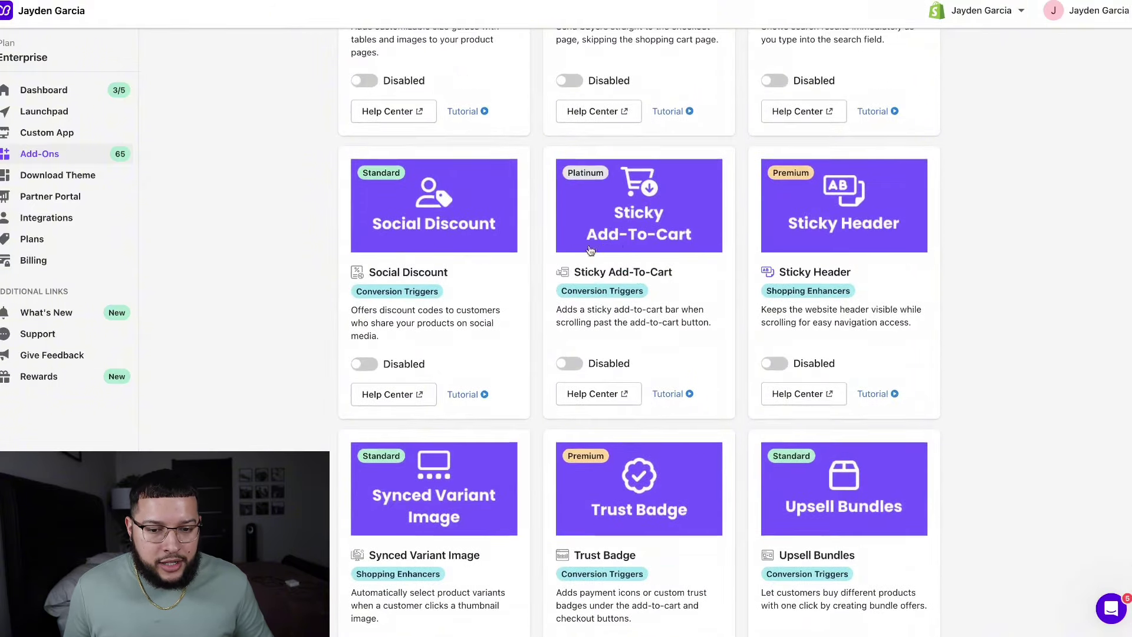
scroll(542, 217, up, 20)
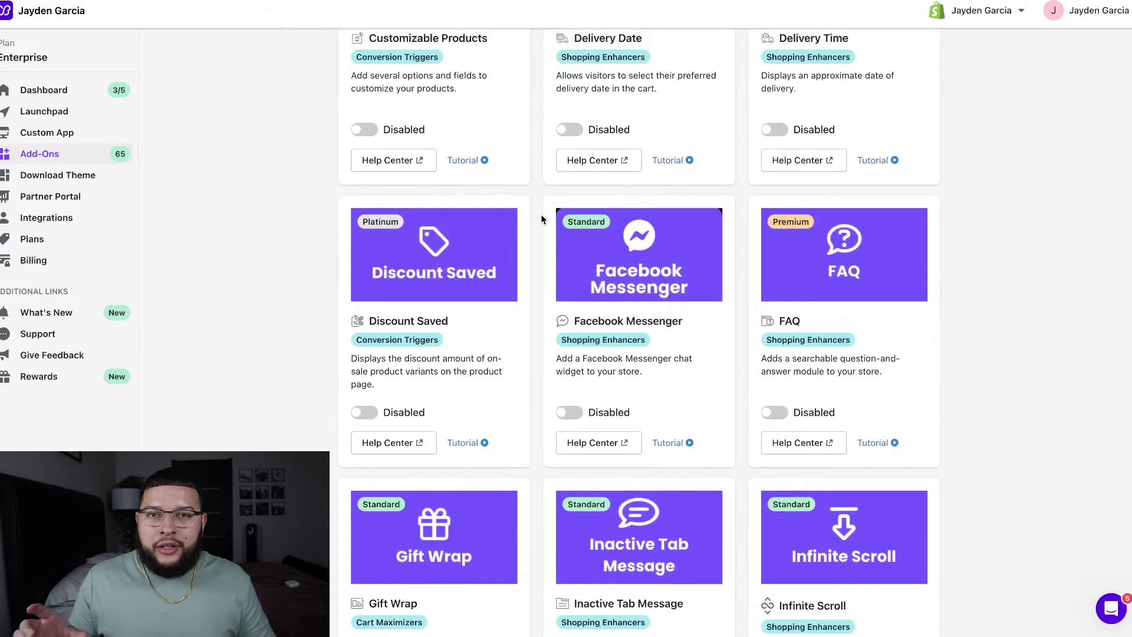
scroll(541, 219, up, 5)
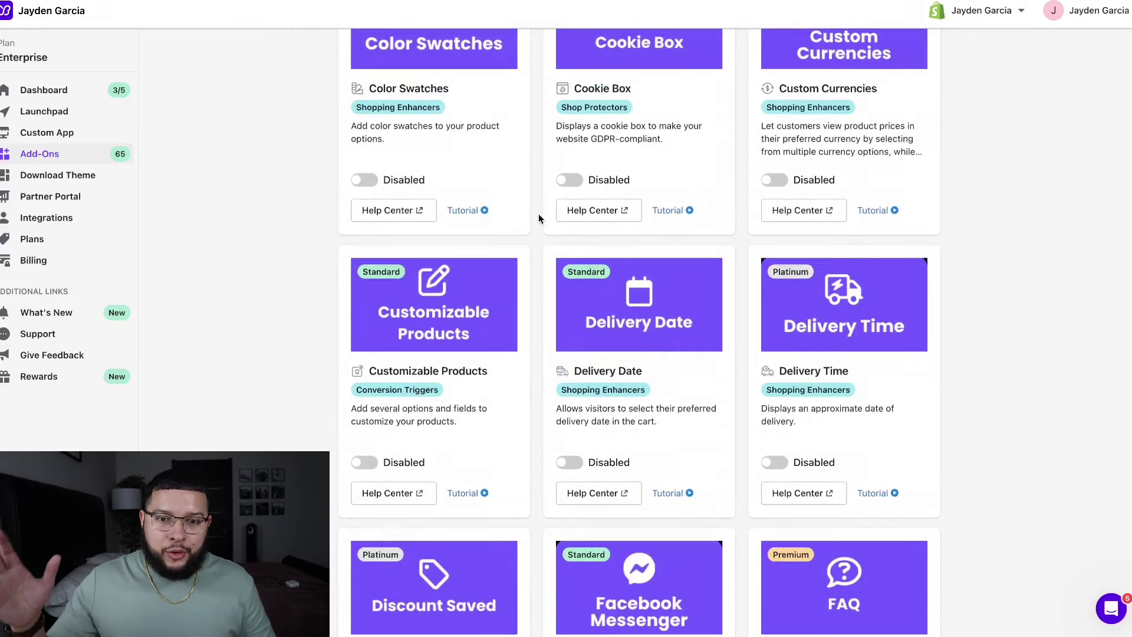
Step: Look over the Debutify demo store's Dry Mesh Racerback Sports Bra page and the Ultra Seamless Sports Bra page from its recommendations
scroll(539, 219, up, 7)
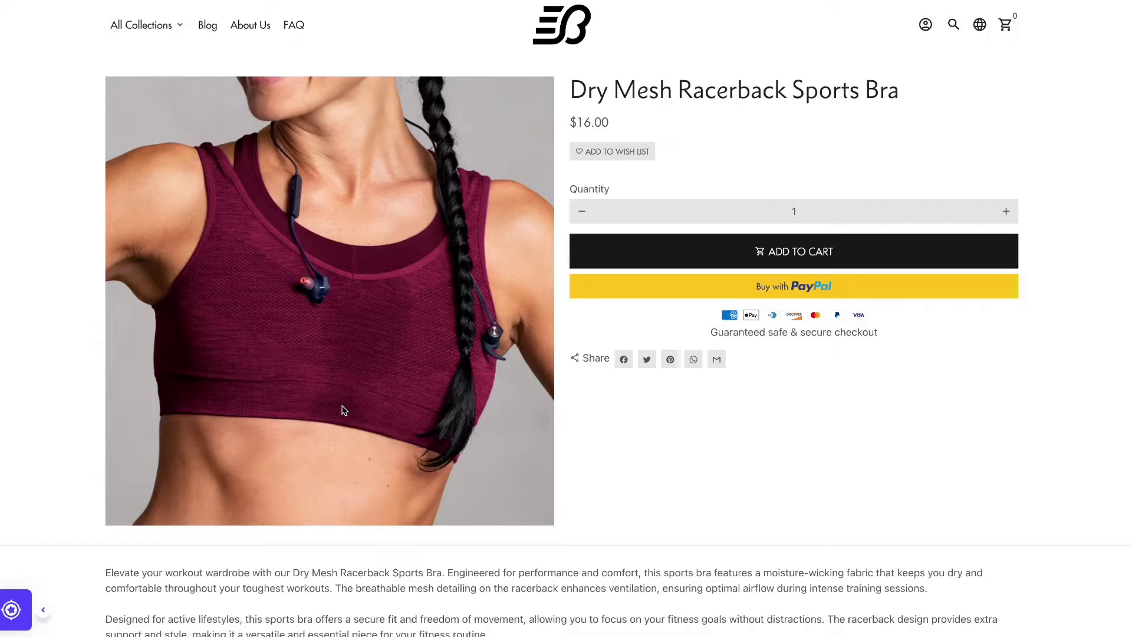
scroll(343, 410, down, 15)
scroll(344, 411, down, 3)
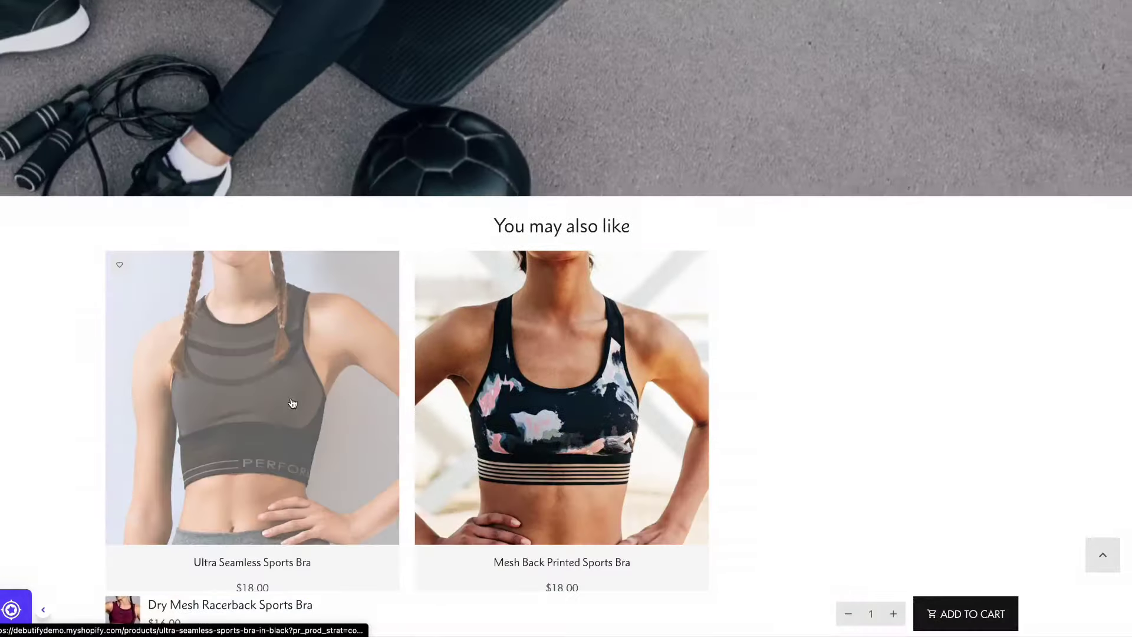
click(285, 397)
scroll(465, 355, down, 2)
scroll(465, 355, down, 15)
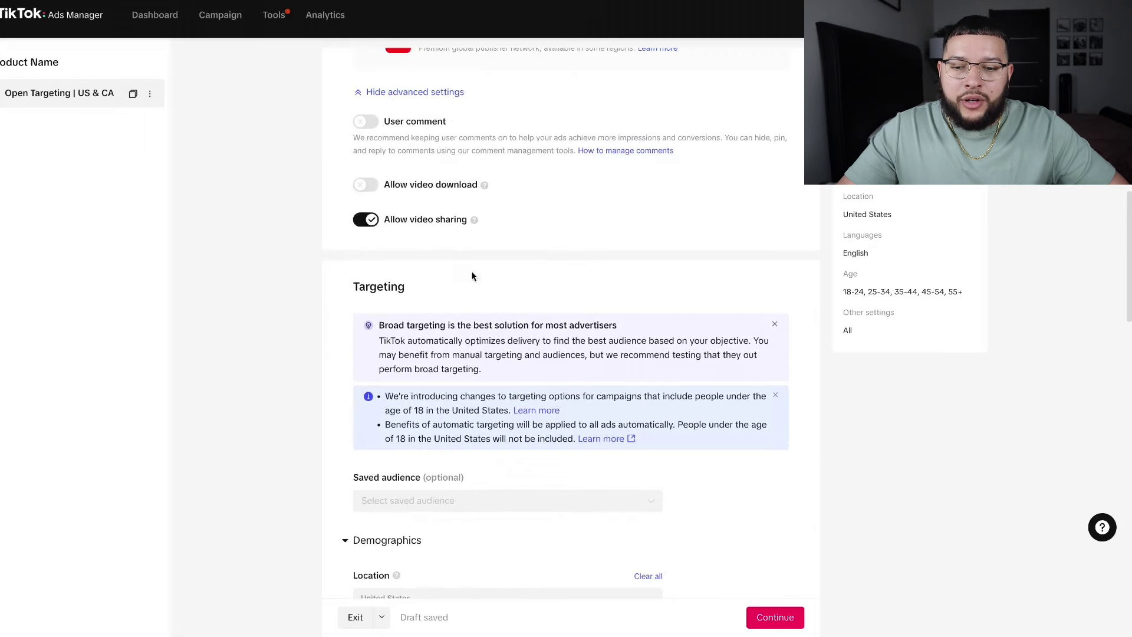
Step: Switch back to TikTok Ads Manager and add Canada to the ad group's targeted locations
scroll(326, 294, down, 5)
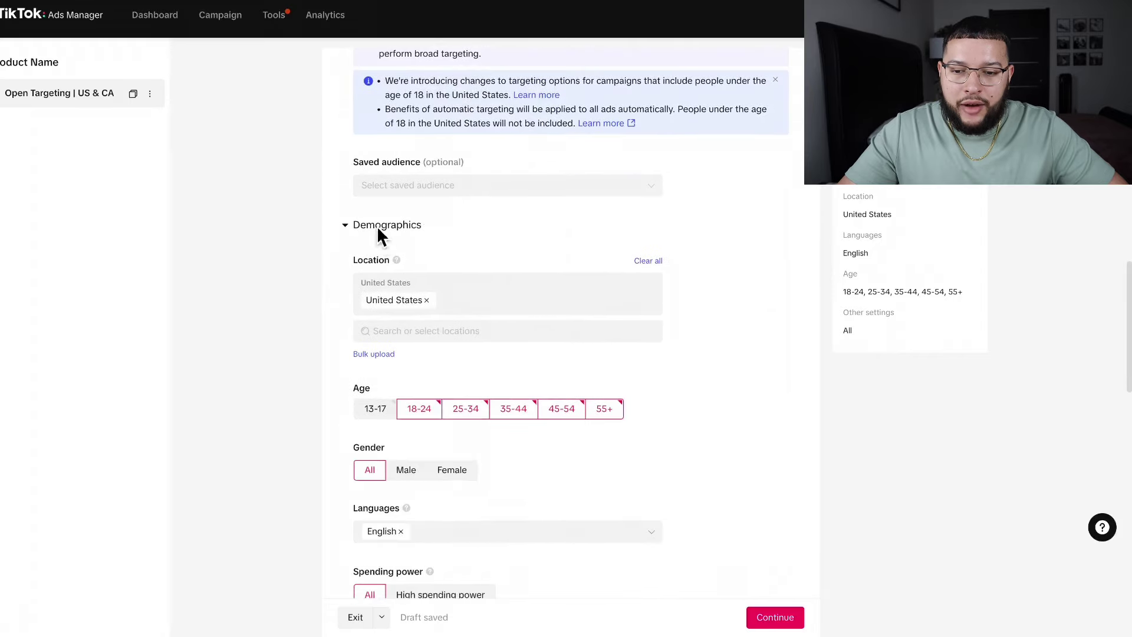
click(405, 341)
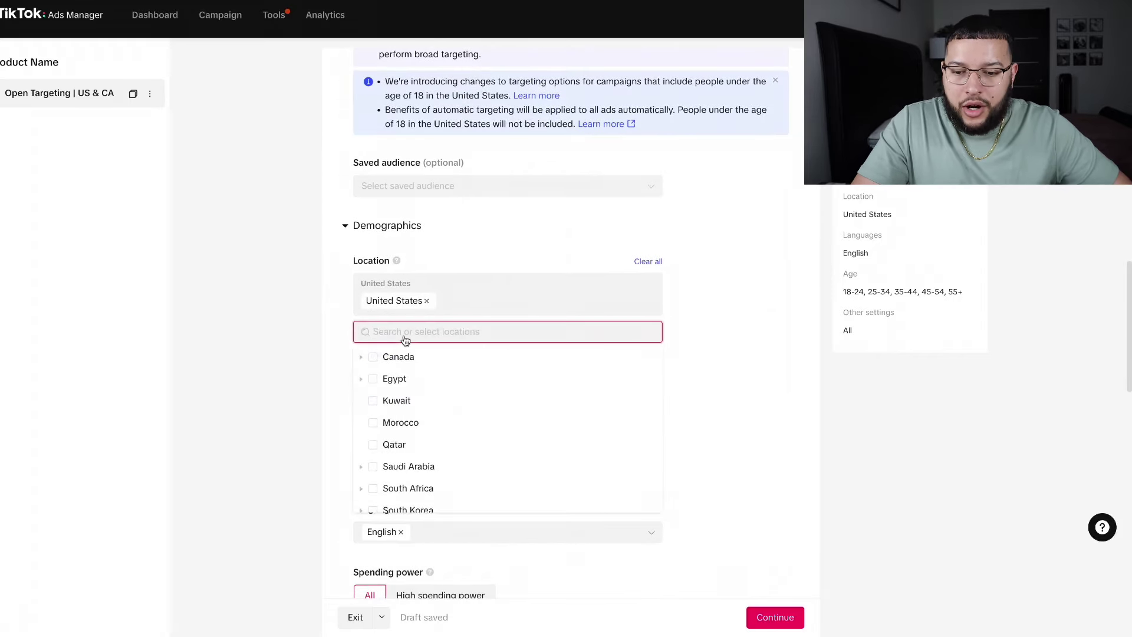
click(373, 357)
click(289, 349)
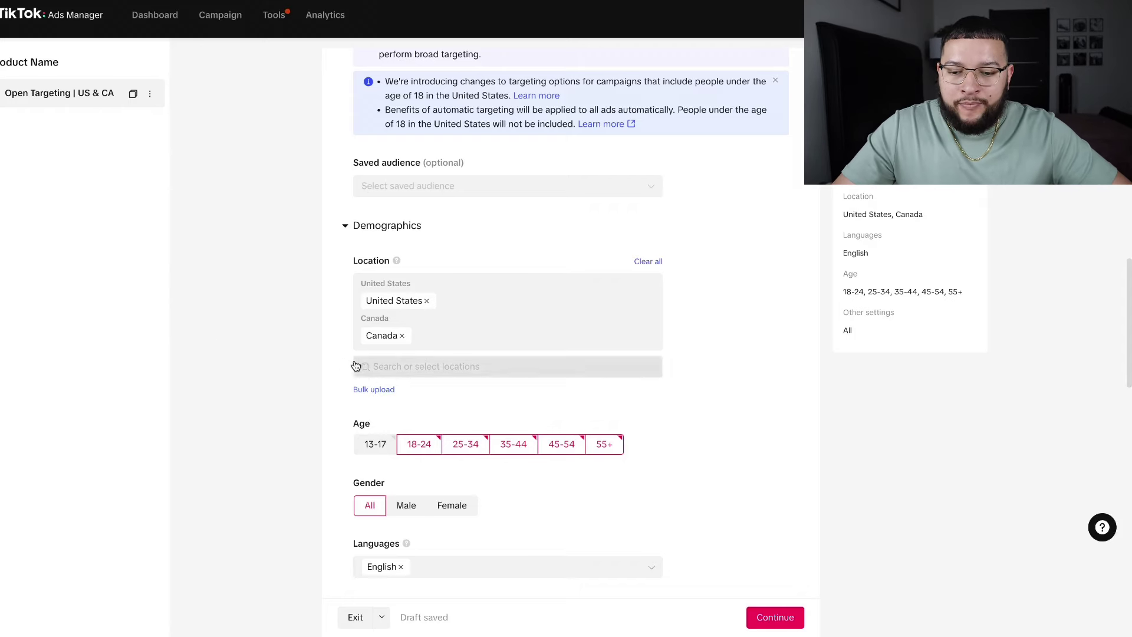
Step: Examine the demographic and audience options, and browse the interest categories including the Pets subcategories without selecting any
scroll(356, 366, down, 1)
scroll(356, 366, down, 2)
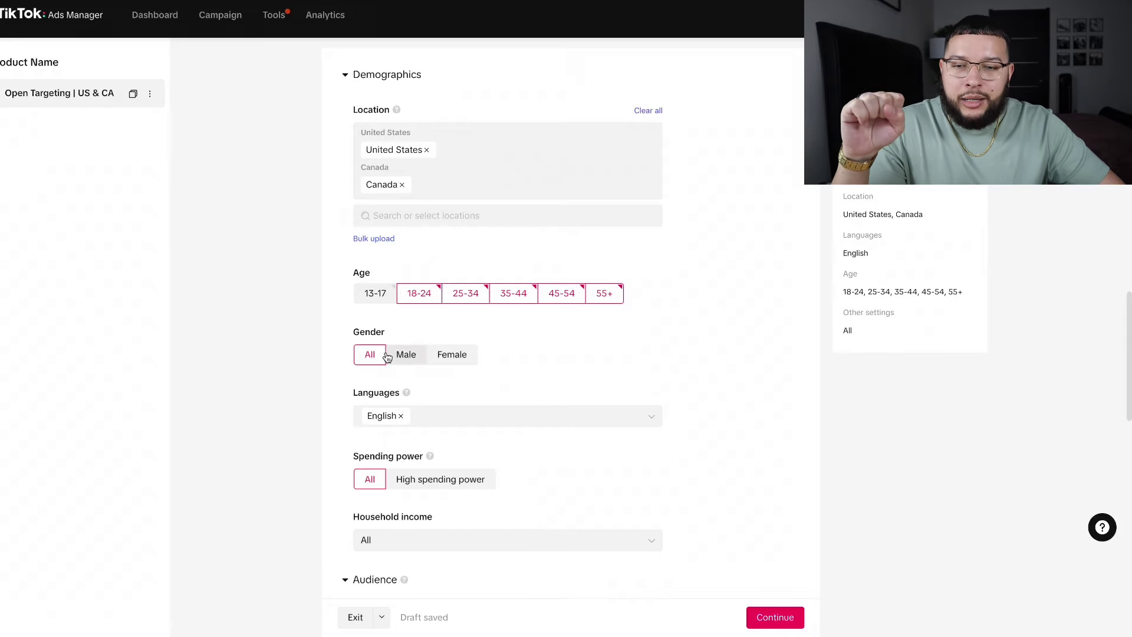
scroll(388, 358, down, 2)
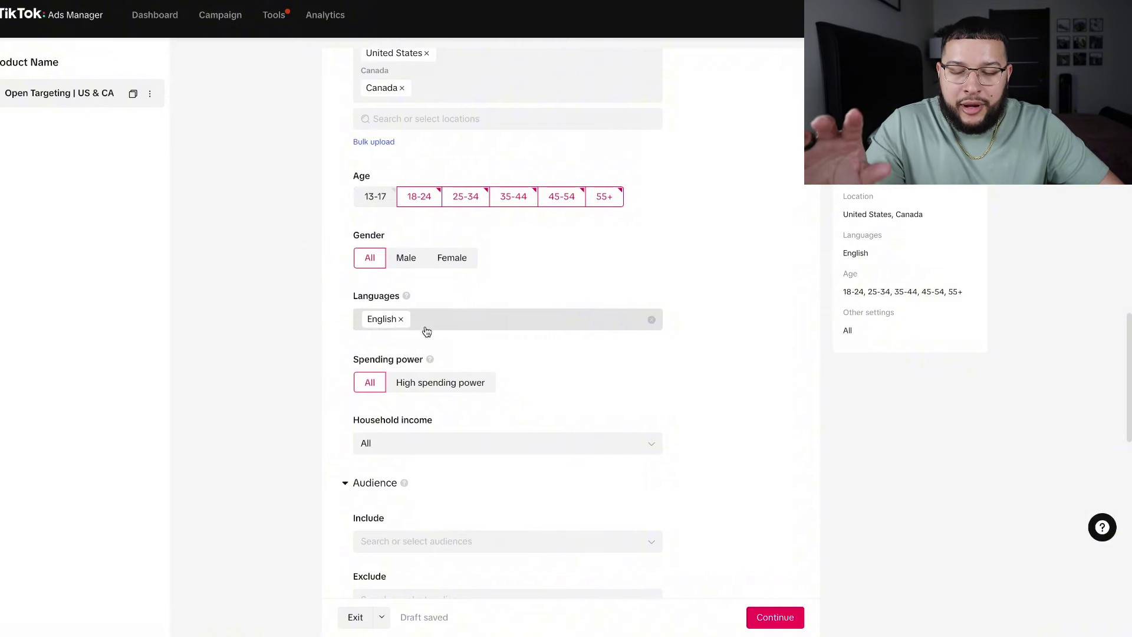
scroll(426, 332, down, 8)
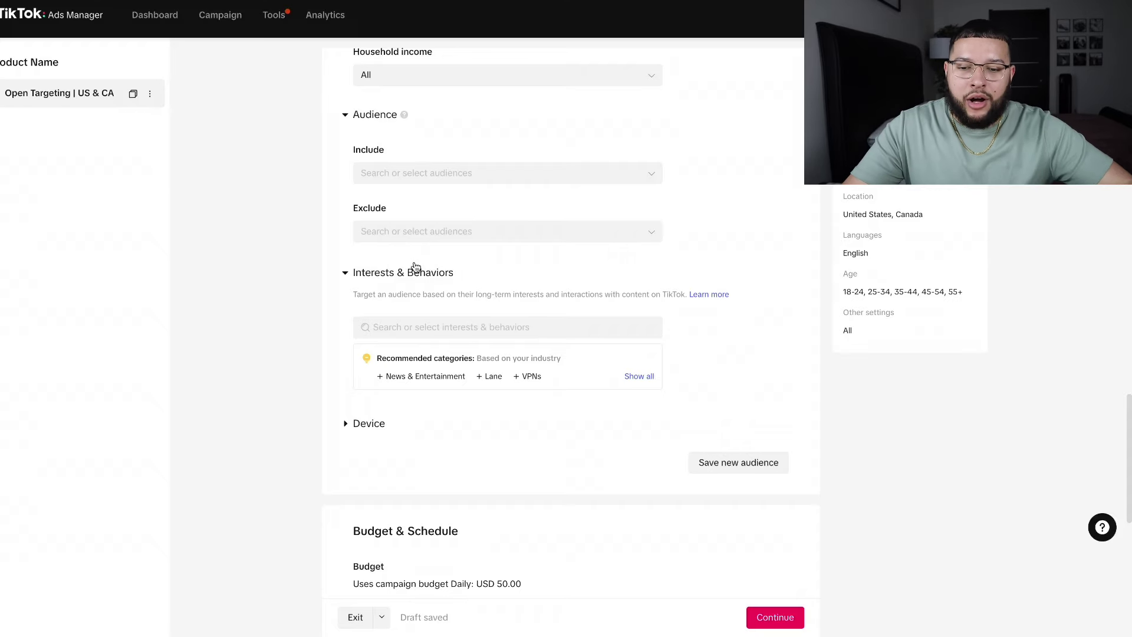
scroll(434, 335, down, 1)
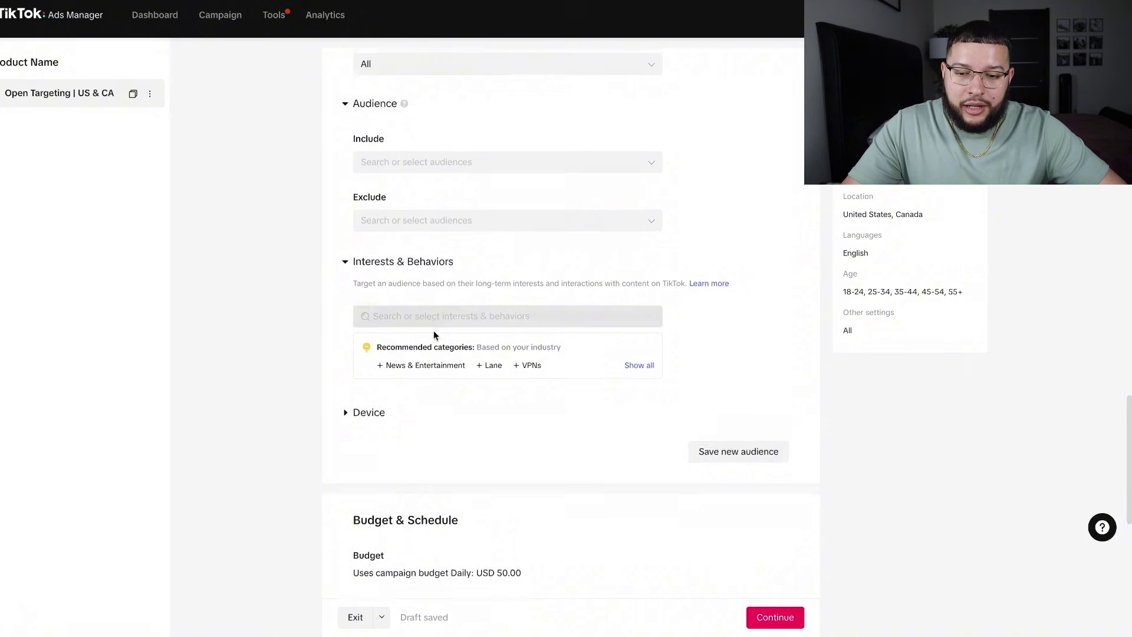
scroll(434, 335, down, 2)
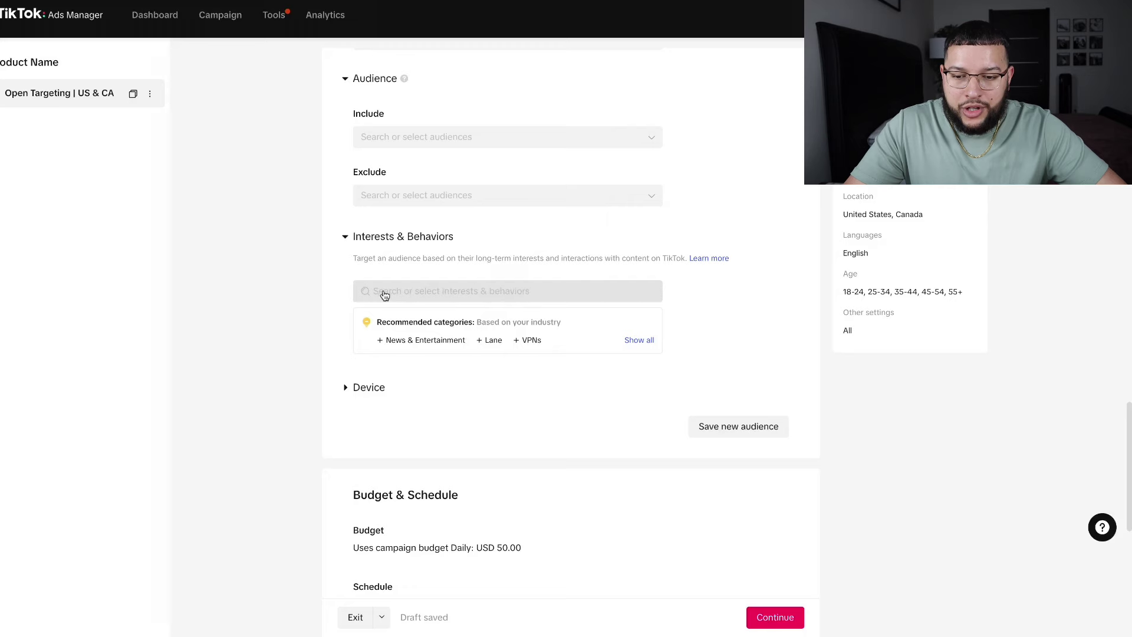
click(472, 295)
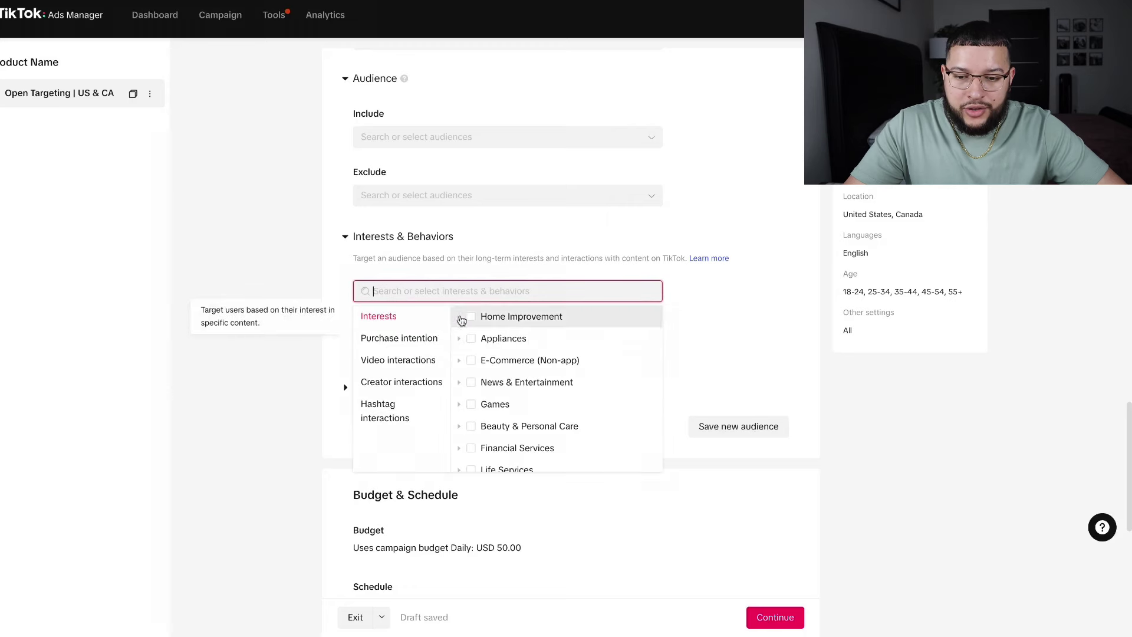
scroll(474, 396, down, 1)
mouse_move(475, 397)
scroll(475, 397, down, 5)
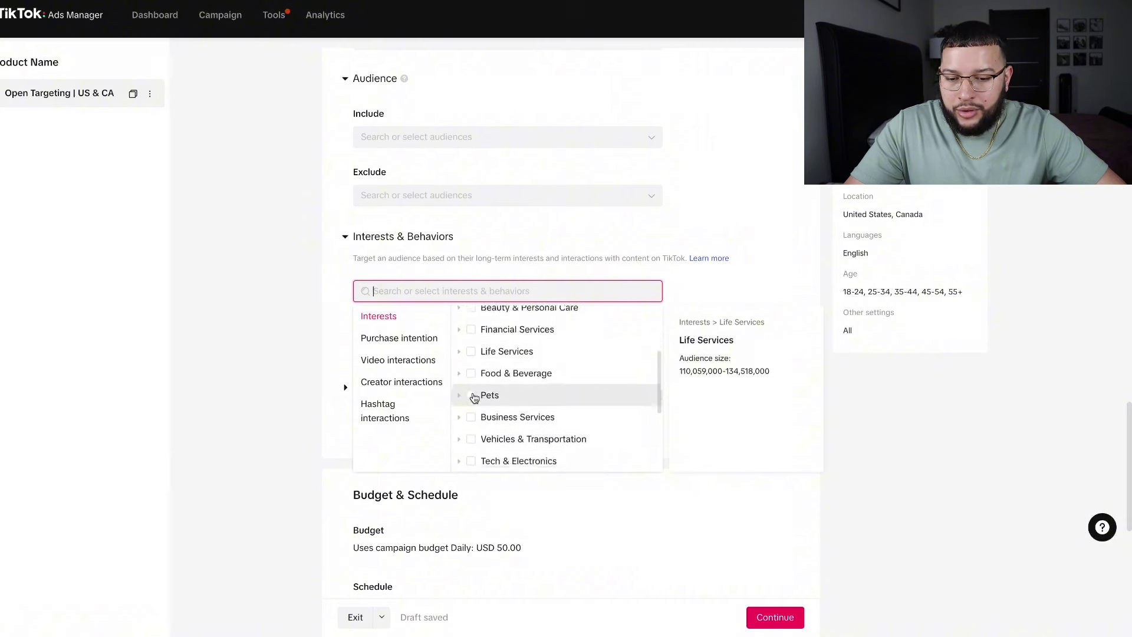
click(460, 394)
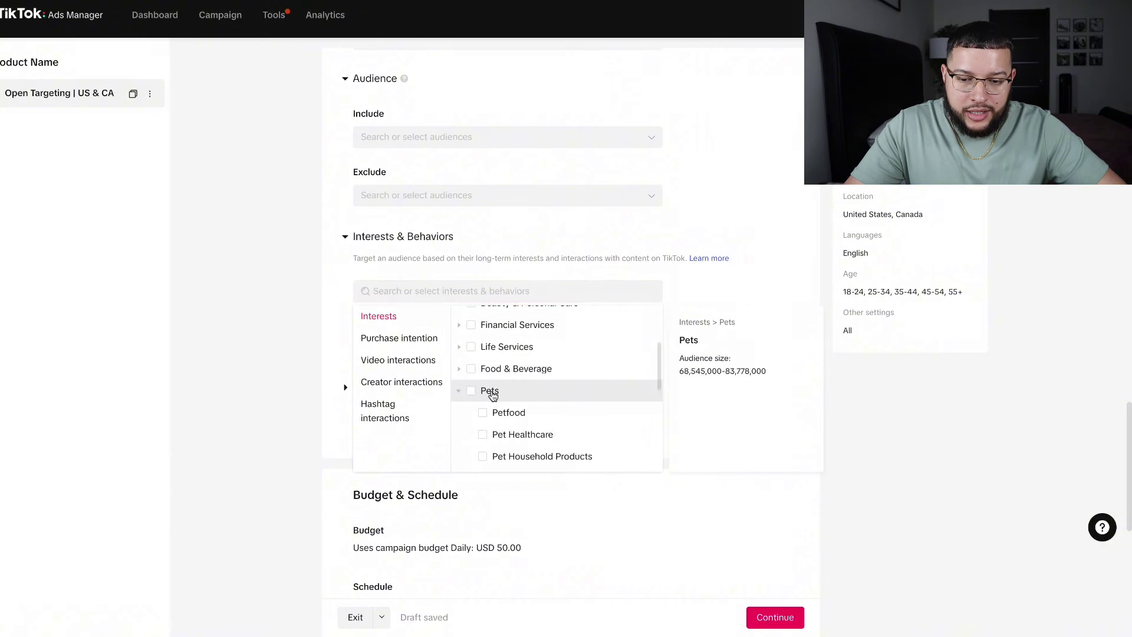
scroll(471, 396, down, 4)
scroll(494, 397, up, 1)
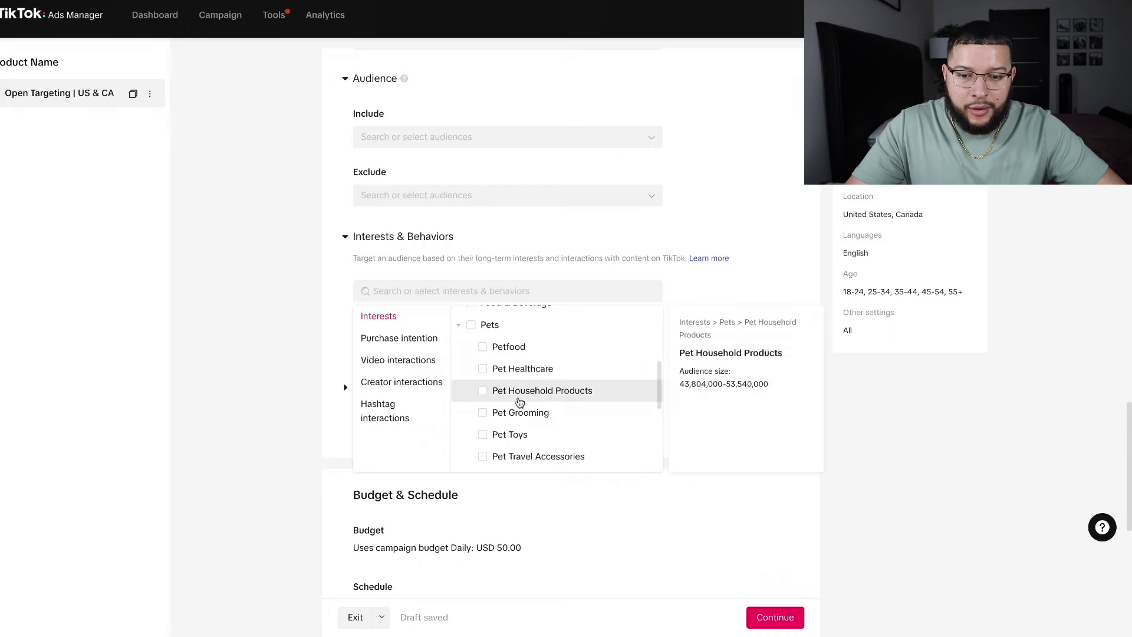
click(270, 358)
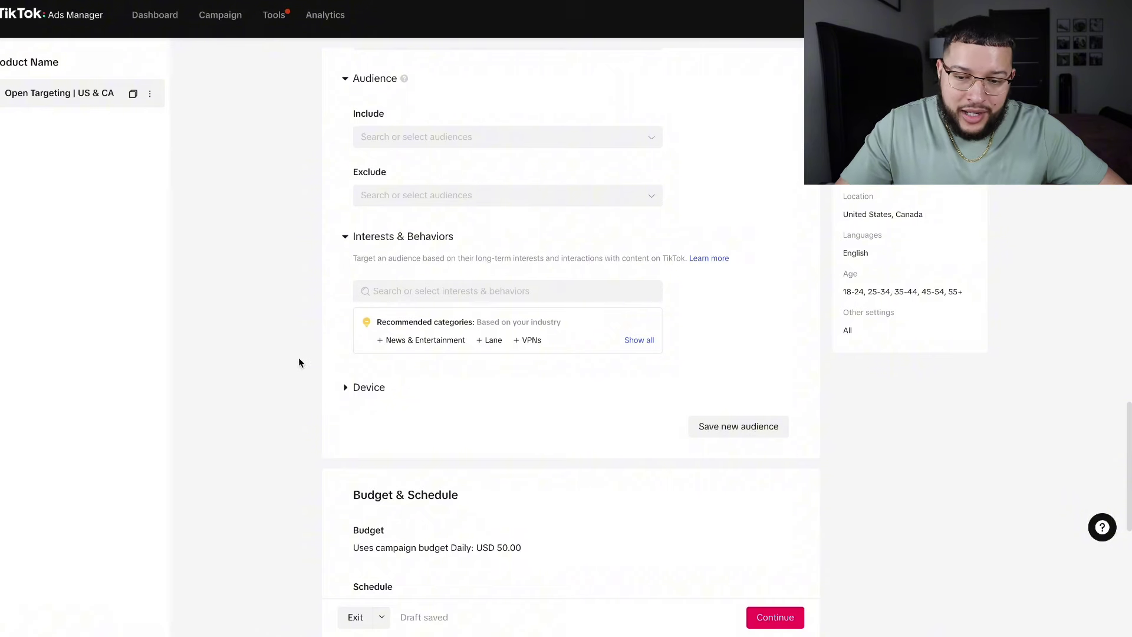
Step: Review the Device targeting options from operating system to device price, and collapse the section again
scroll(307, 358, down, 1)
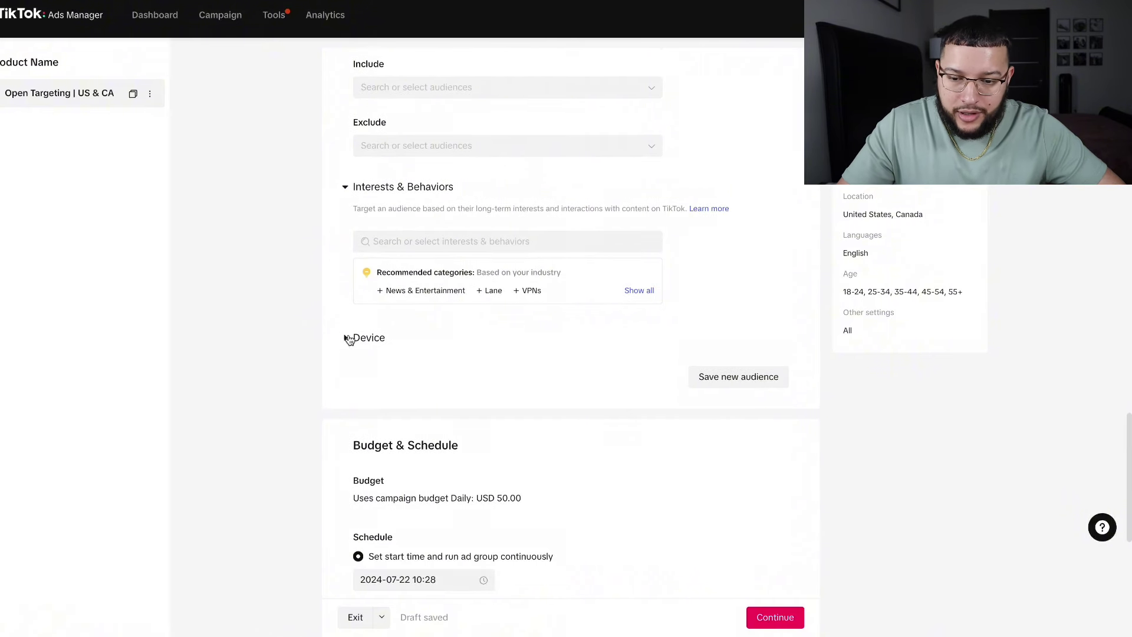
click(347, 338)
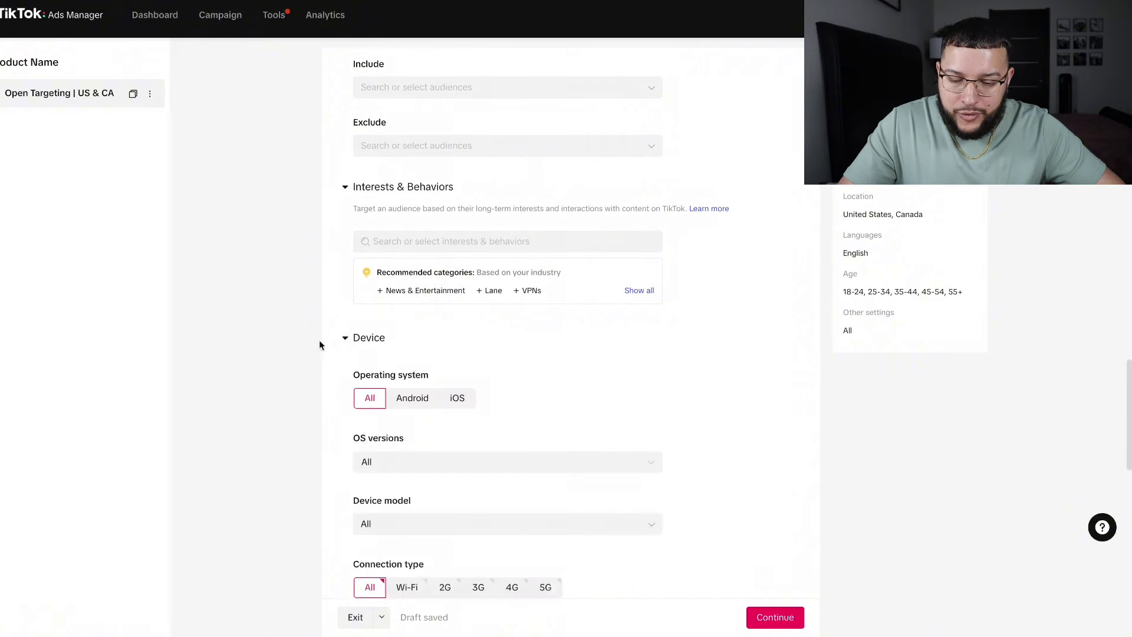
scroll(289, 352, down, 2)
scroll(289, 352, down, 2)
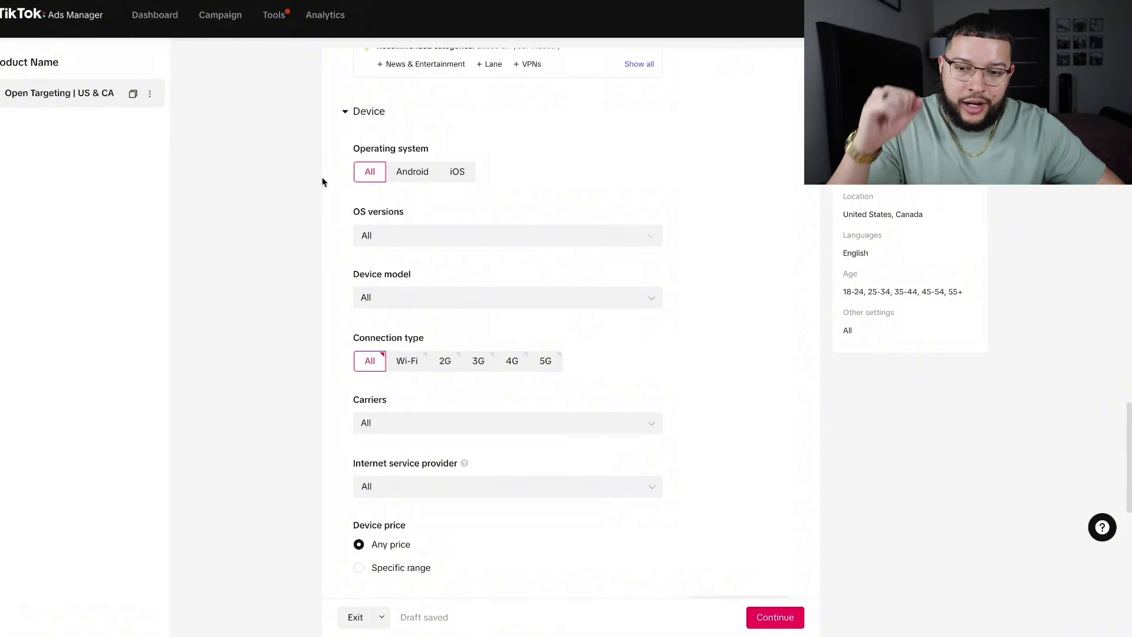
scroll(341, 202, down, 3)
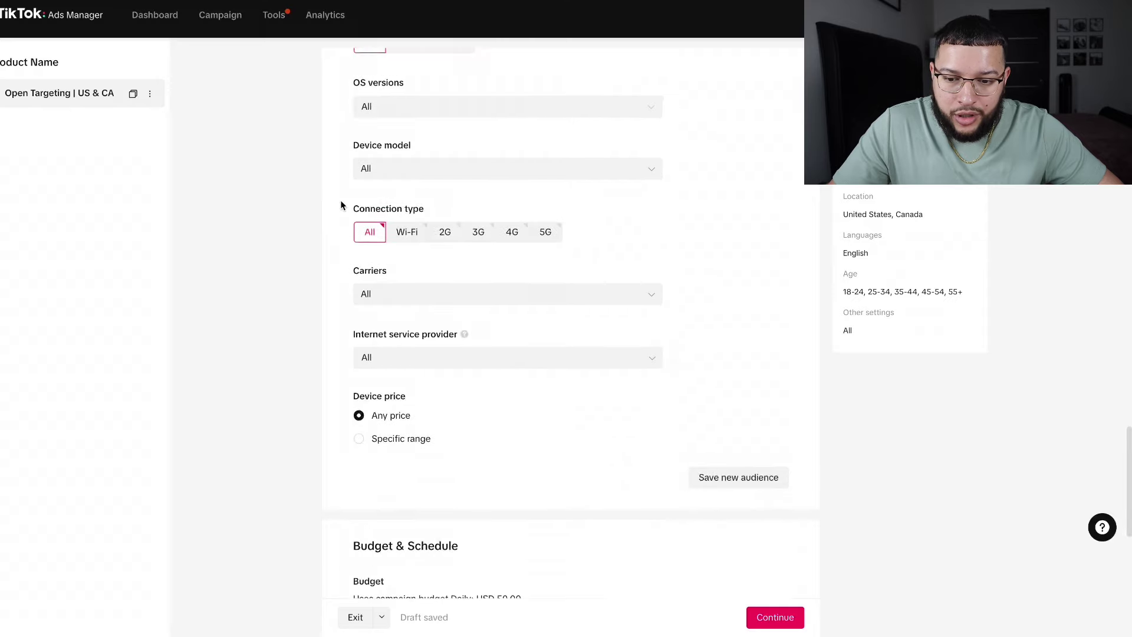
scroll(447, 337, up, 6)
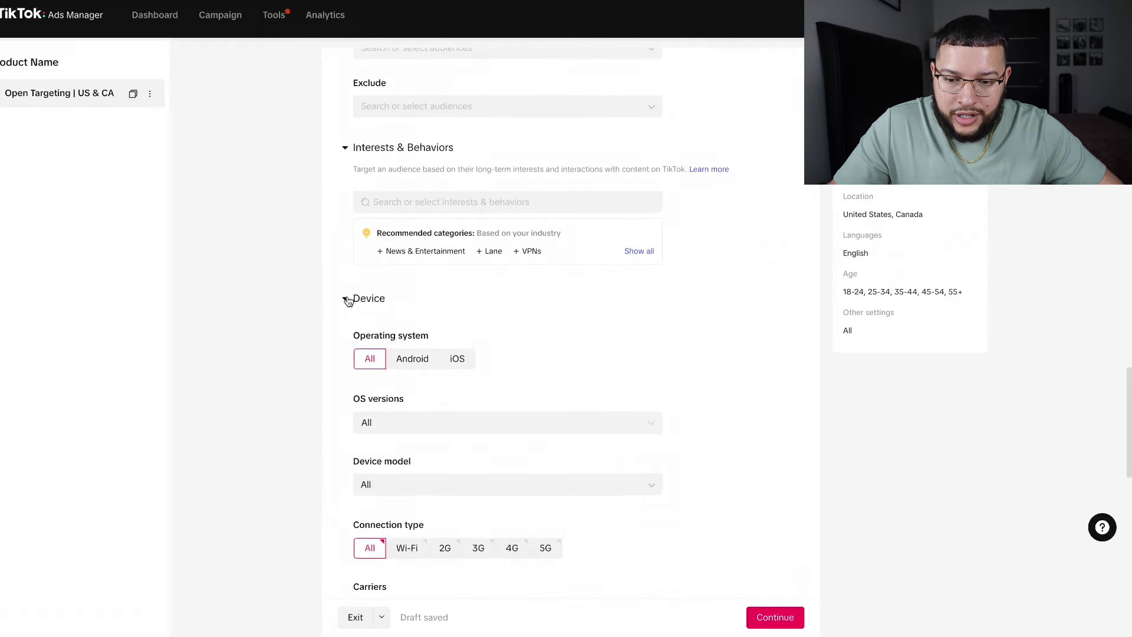
click(346, 299)
Step: Set the ad group's continuous schedule to start on 2024-07-23
scroll(448, 259, down, 3)
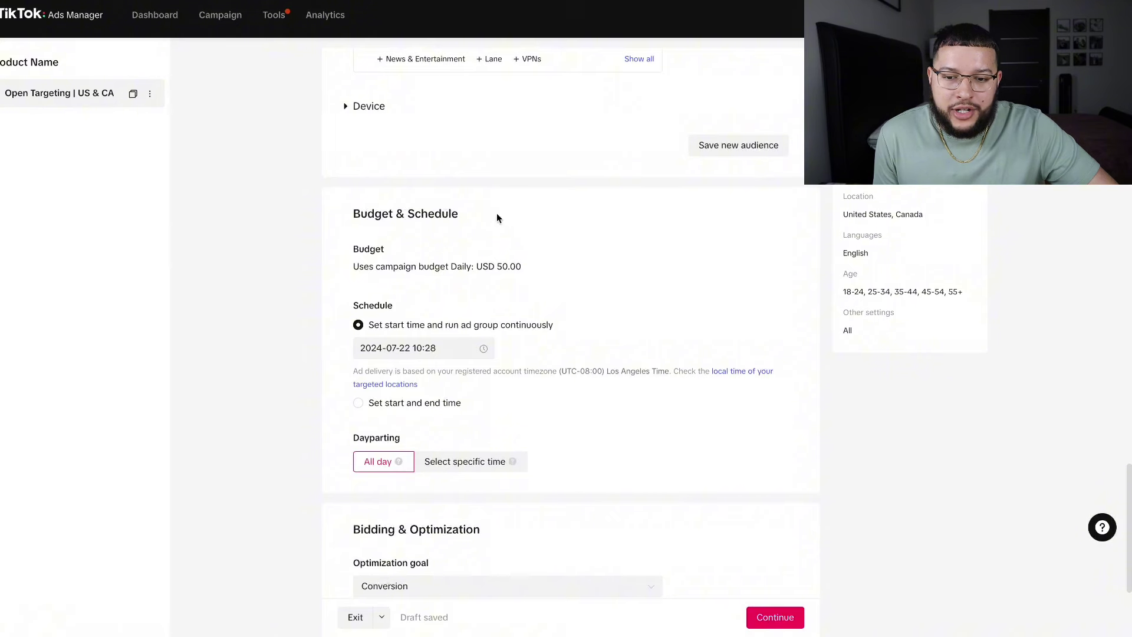
drag(497, 215, 325, 217)
click(392, 223)
scroll(436, 230, down, 2)
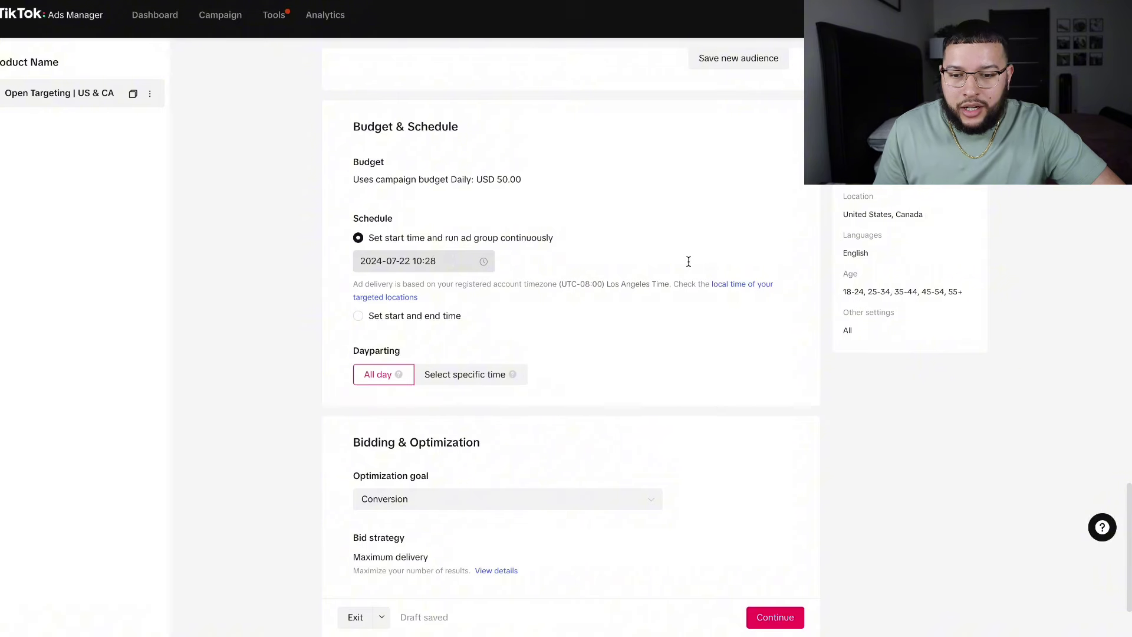
click(488, 264)
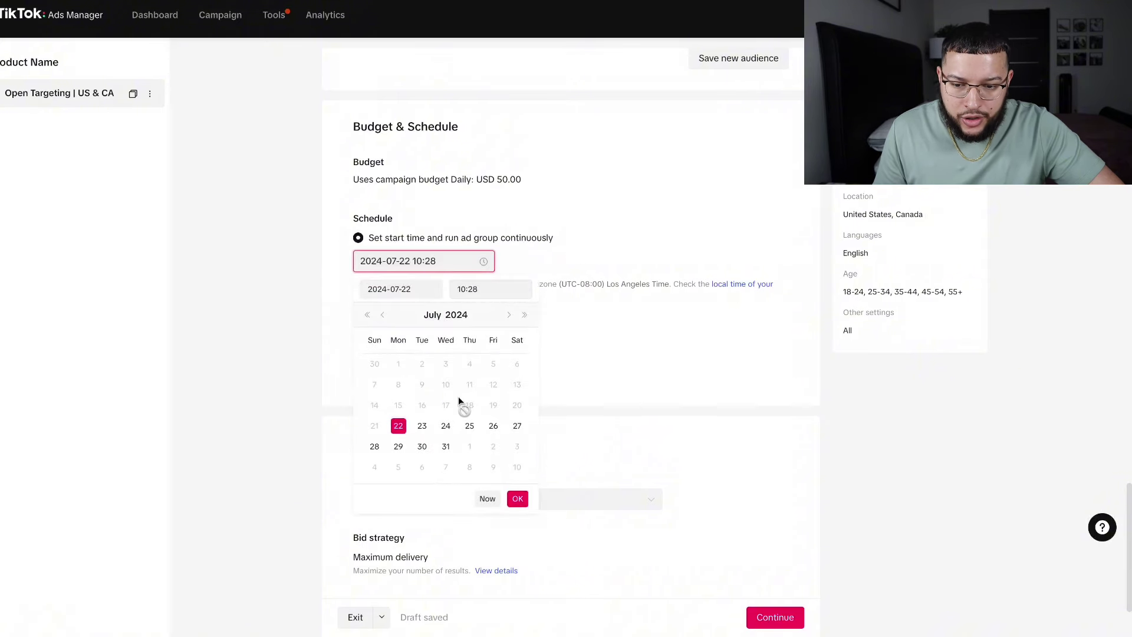
click(418, 433)
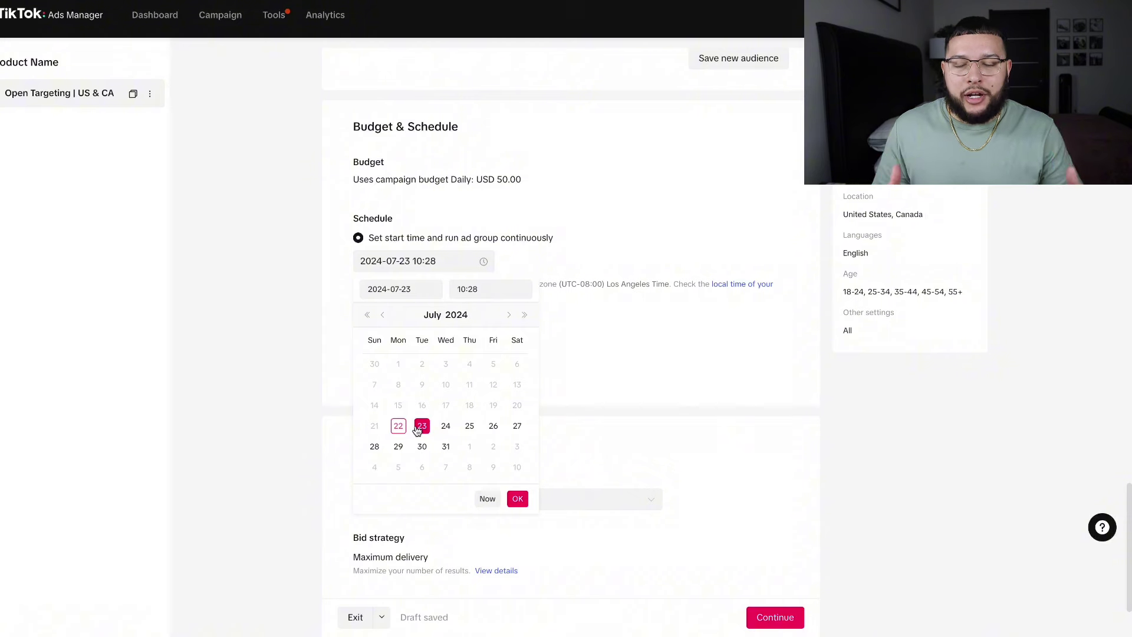
Step: Set the schedule's start time to 00:00 and confirm the start date and time
click(479, 287)
key(BackSpace)
key(BackSpace)
key(BackSpace)
key(BackSpace)
key(BackSpace)
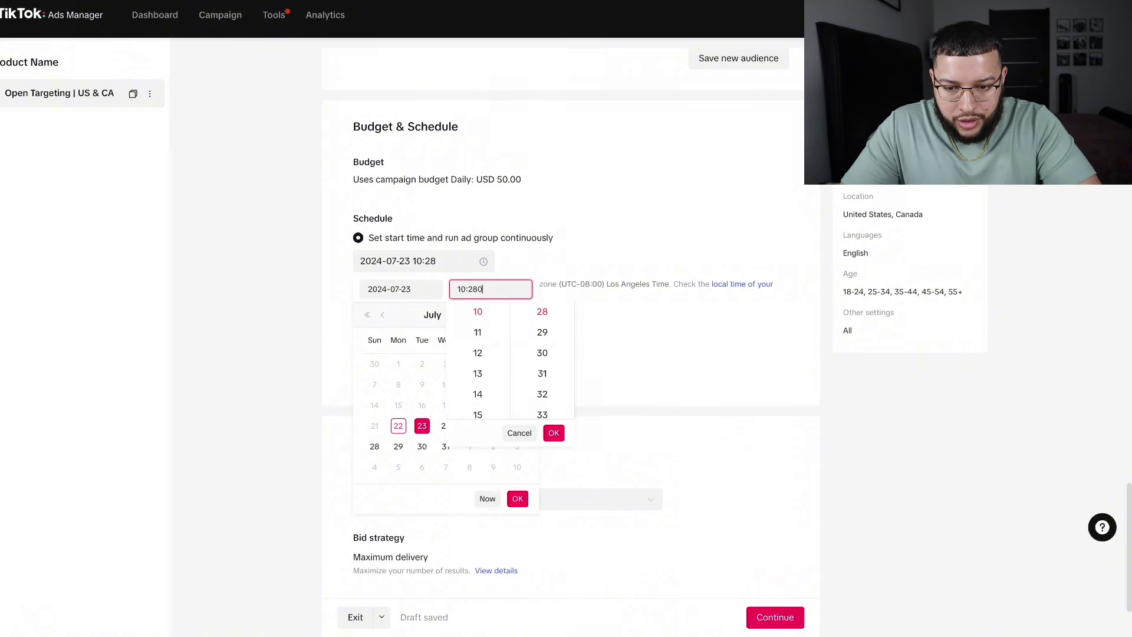
text(0000)
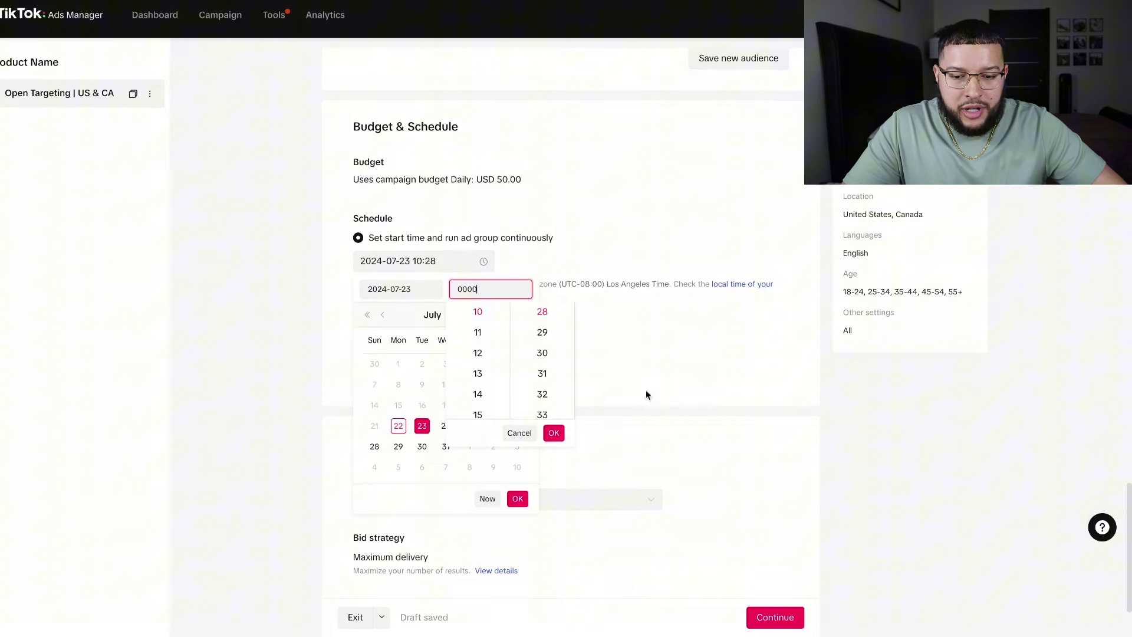
click(554, 433)
click(518, 498)
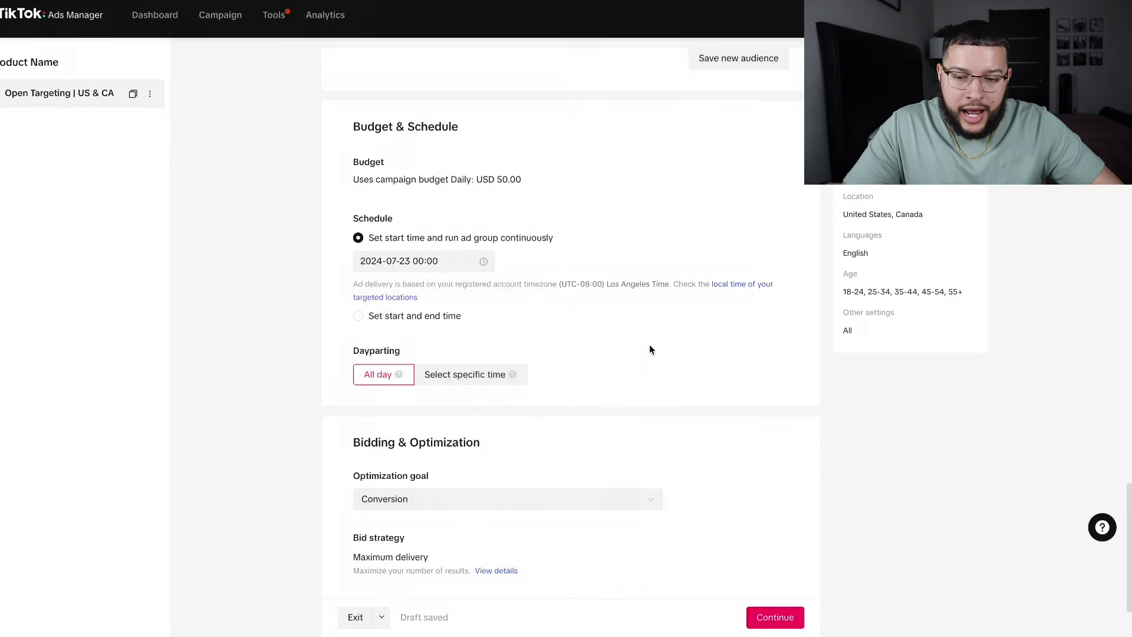
Step: Set dayparting to a specific time, covering 07:00 to 23:30 from Monday through Sunday
scroll(645, 348, down, 1)
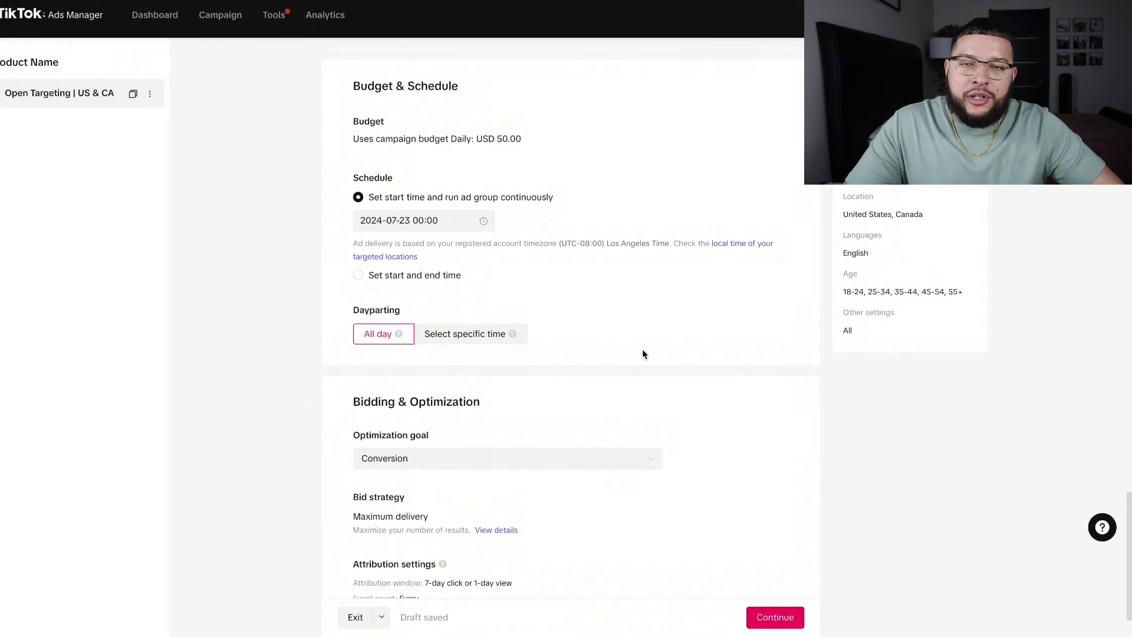
click(484, 340)
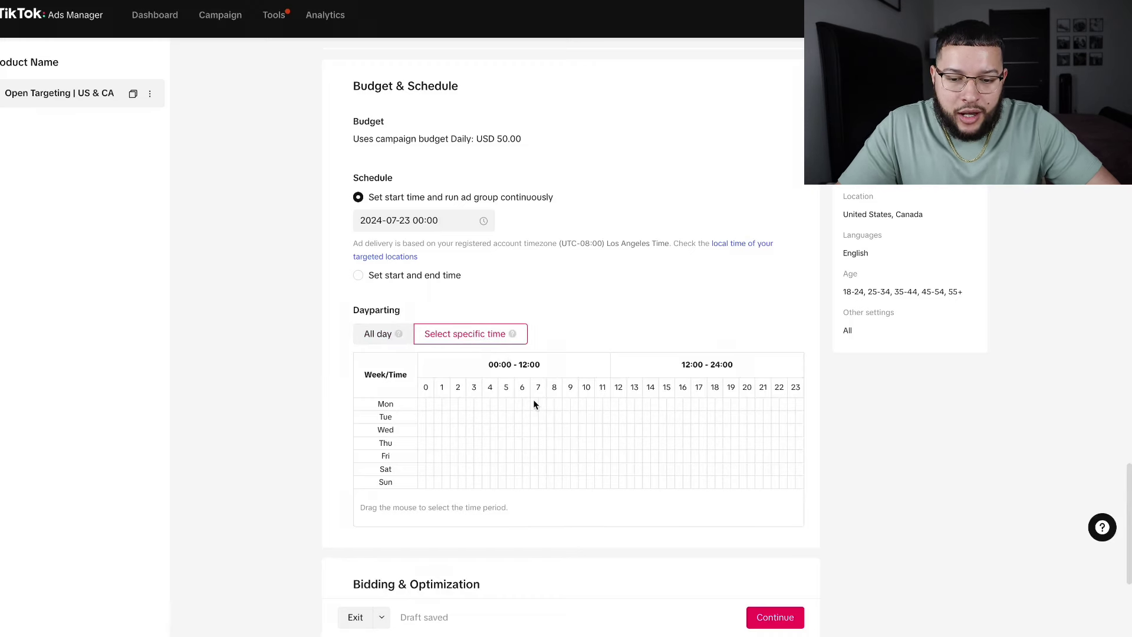
drag(534, 403, 873, 528)
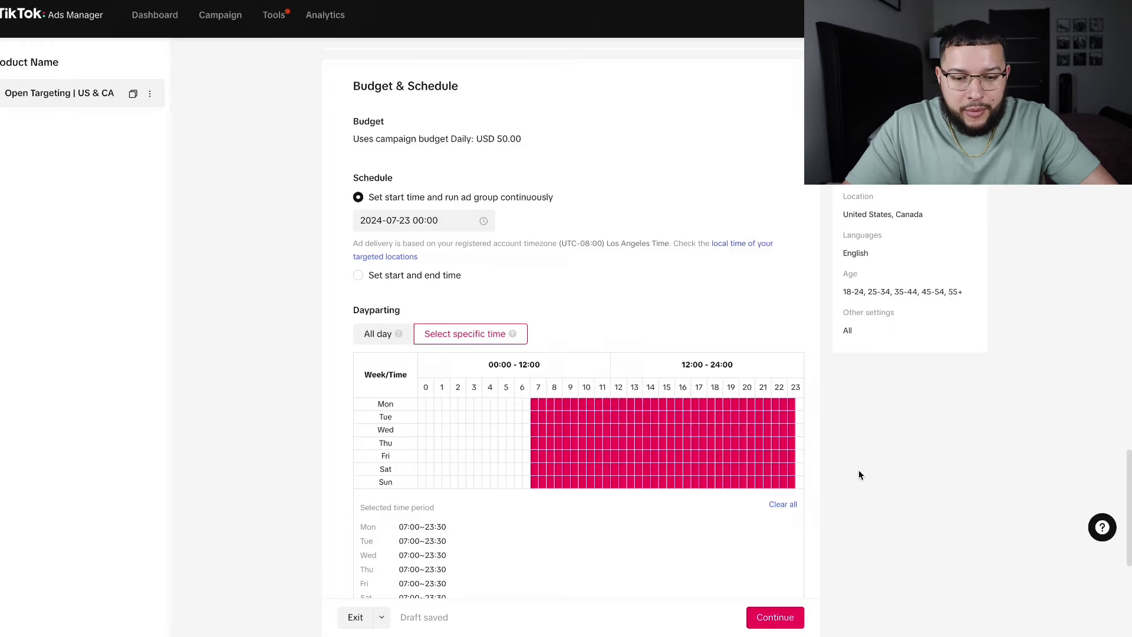
Step: Expand and review the advanced bidding and optimization settings, and continue to the ad creation page
scroll(859, 471, down, 2)
scroll(552, 376, down, 4)
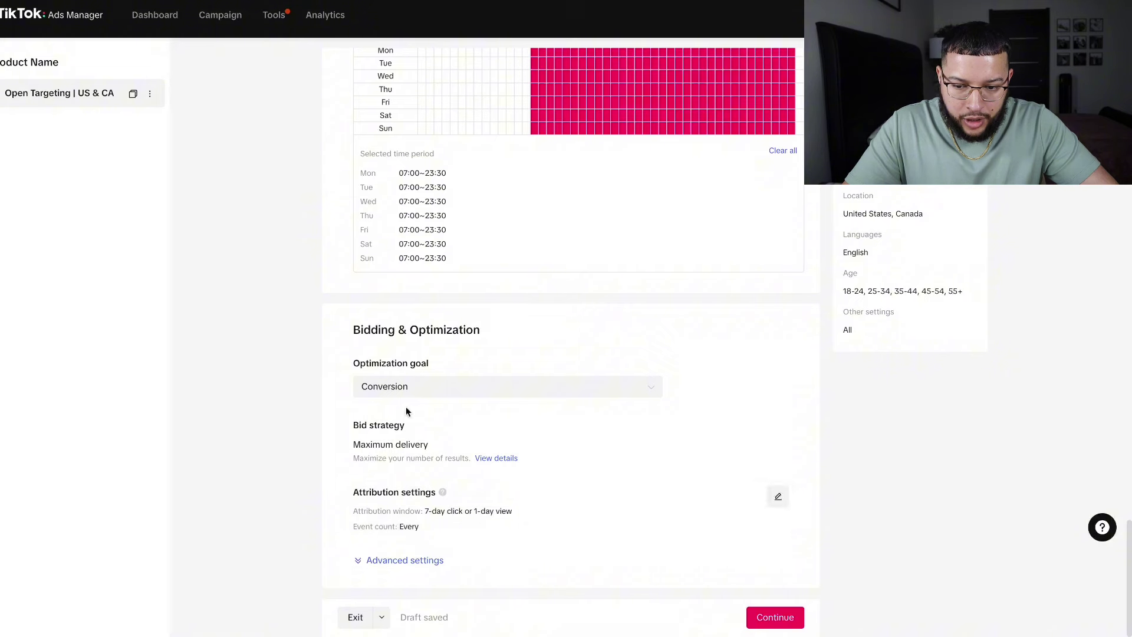
click(359, 562)
scroll(499, 567, down, 2)
scroll(413, 501, down, 1)
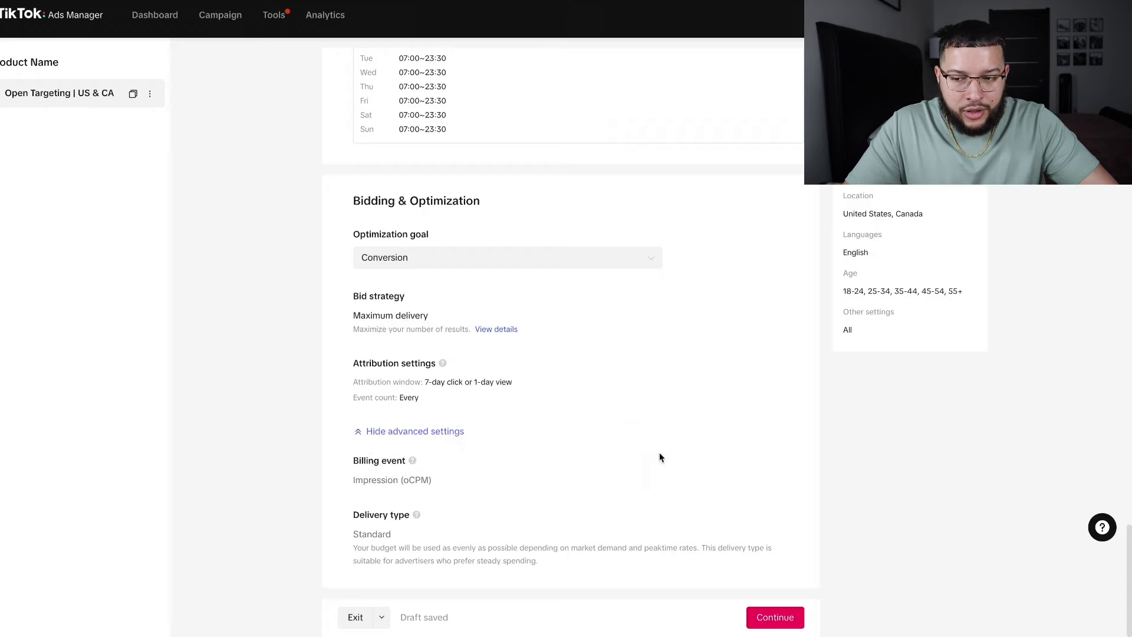
click(774, 617)
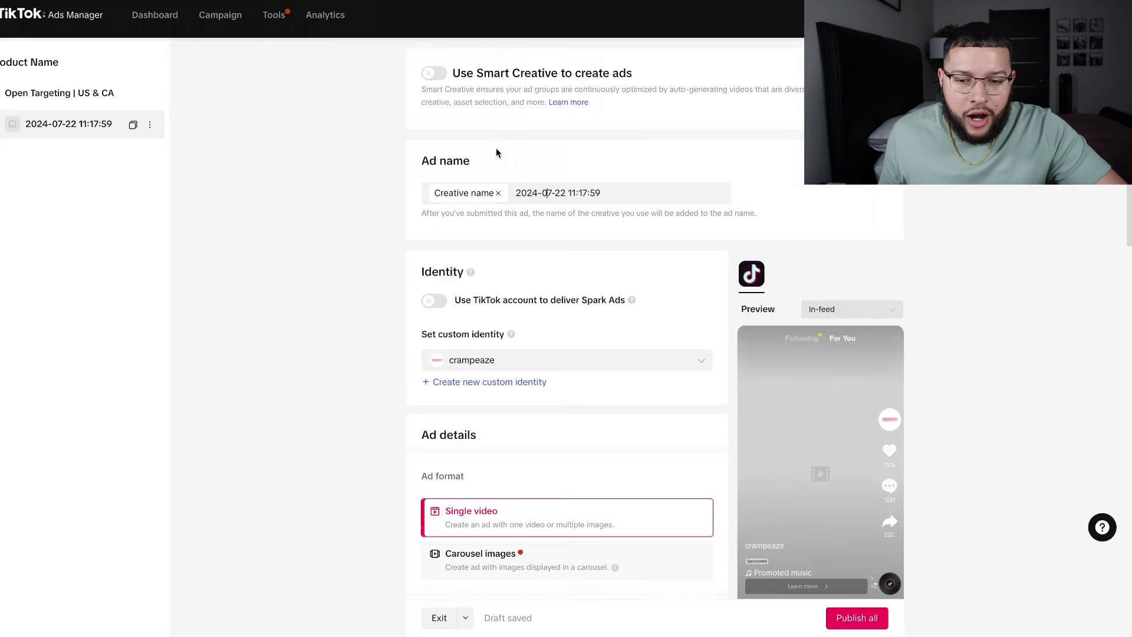
scroll(497, 148, down, 1)
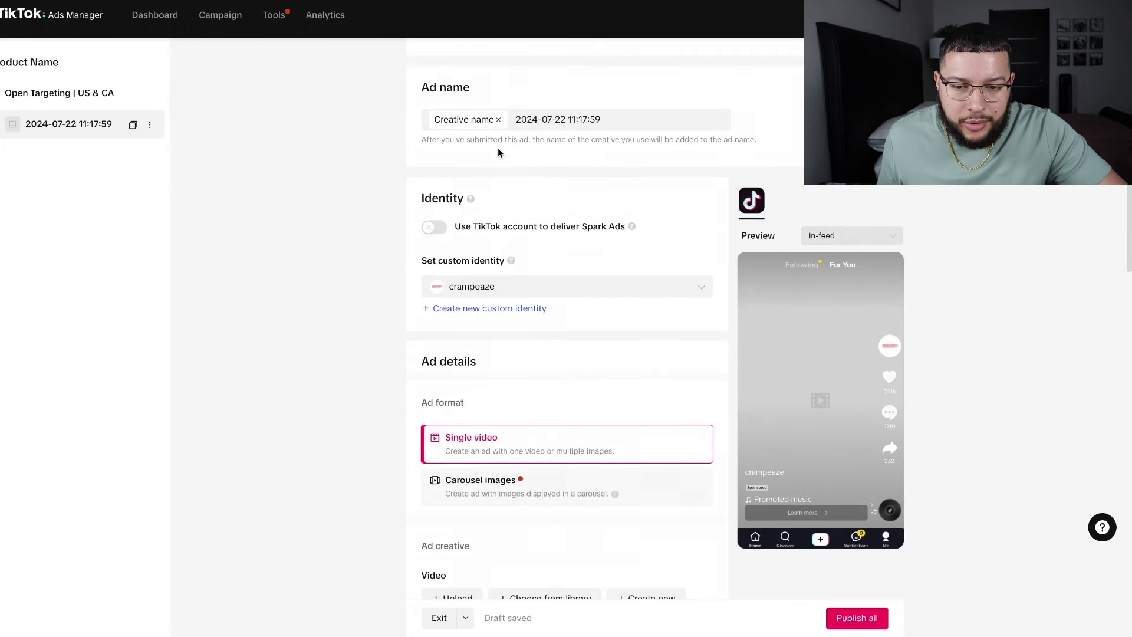
Step: Replace the default date-stamped ad name with Video 1, keeping the creative name tag
triple_click(594, 122)
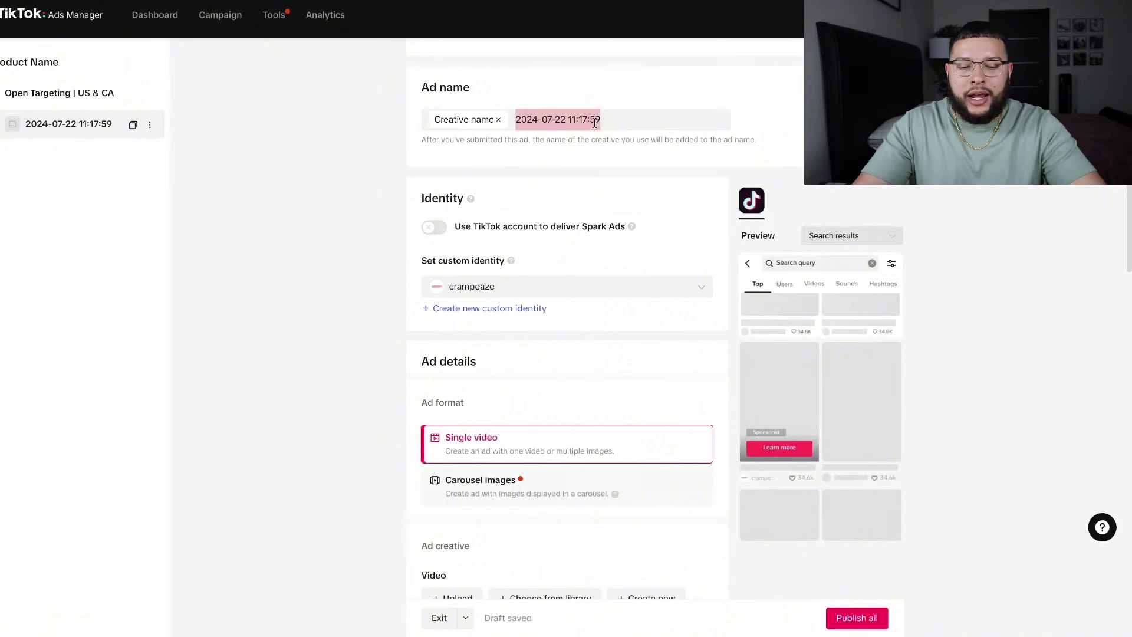
key(BackSpace)
text(Video 1)
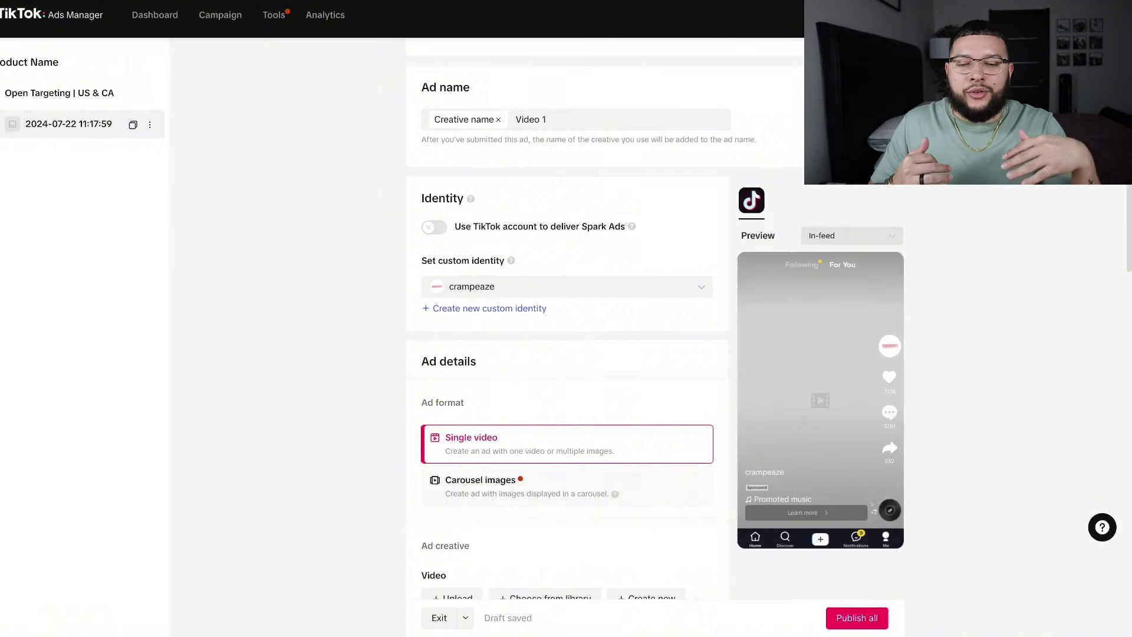
Step: Page through the ad's preview placements and check the custom identity settings
scroll(595, 143, down, 1)
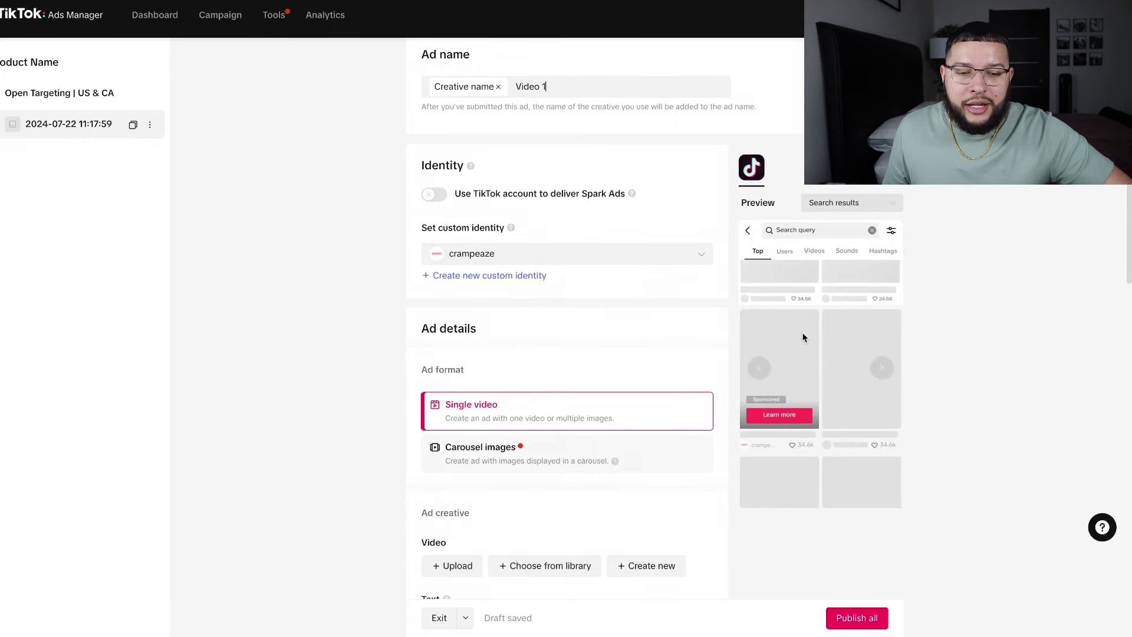
click(881, 368)
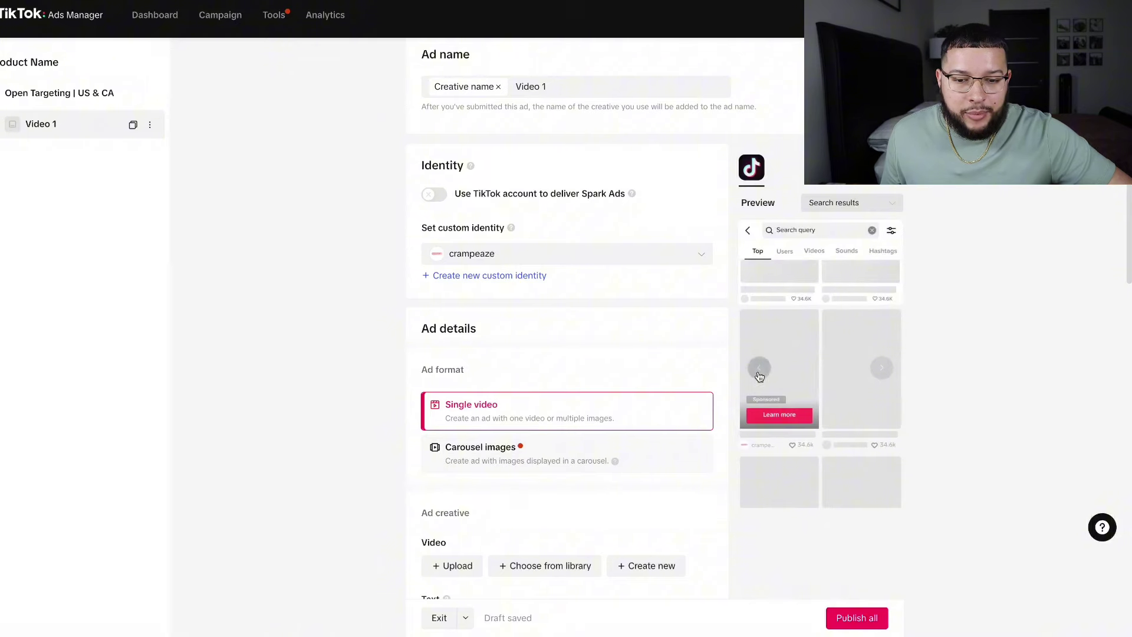
click(759, 369)
click(500, 276)
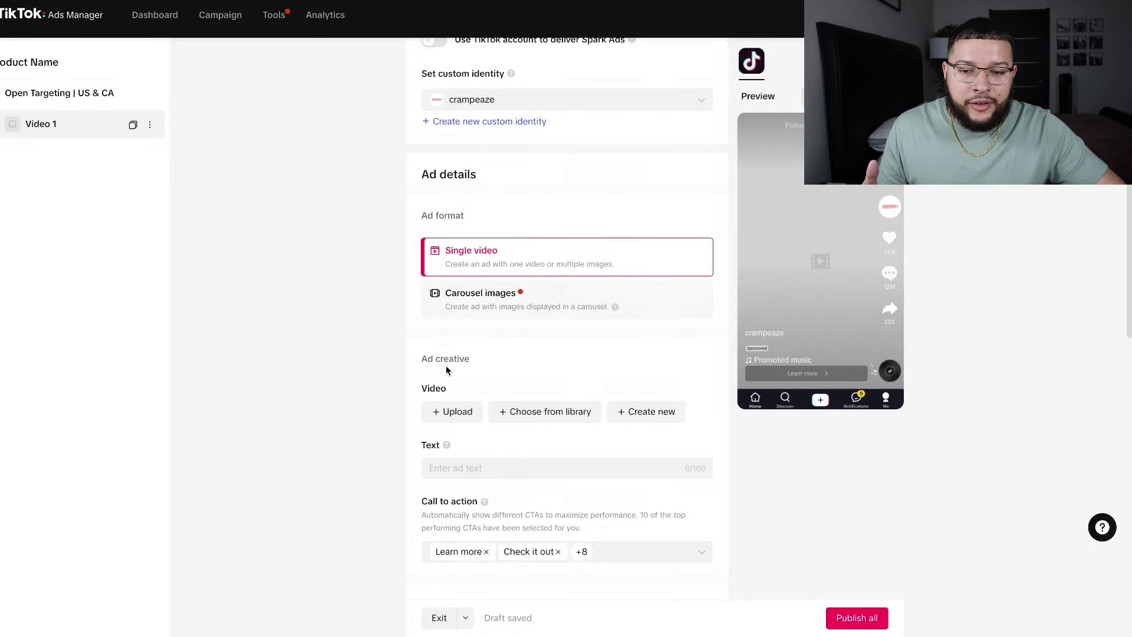
Step: Upload the domino train product videos as the creatives for the single video ads
scroll(513, 357, down, 1)
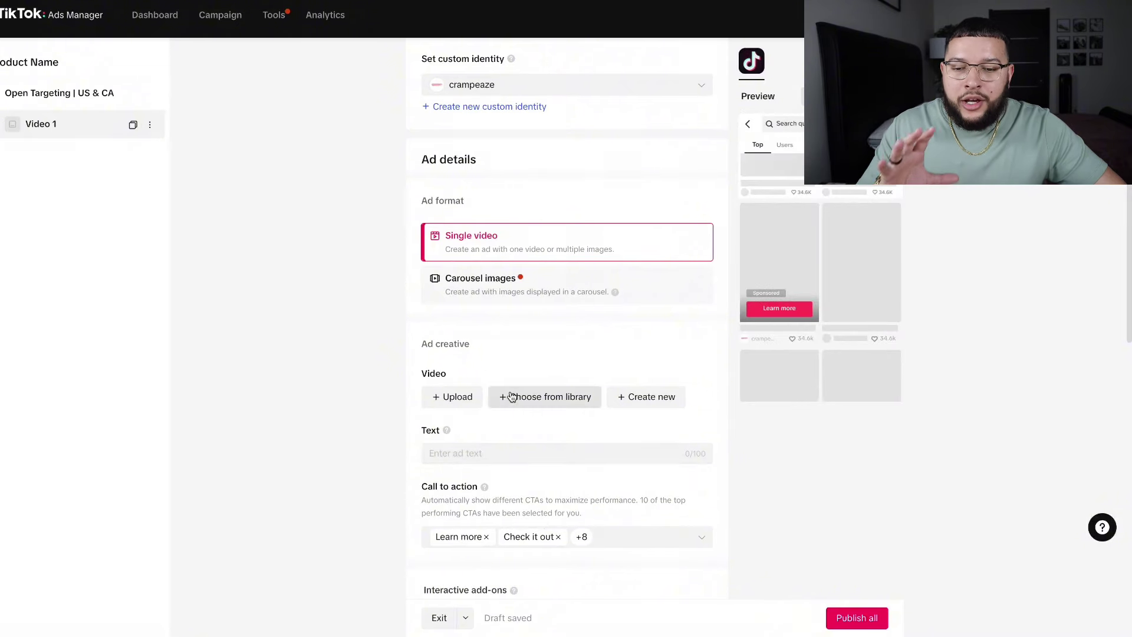
click(458, 400)
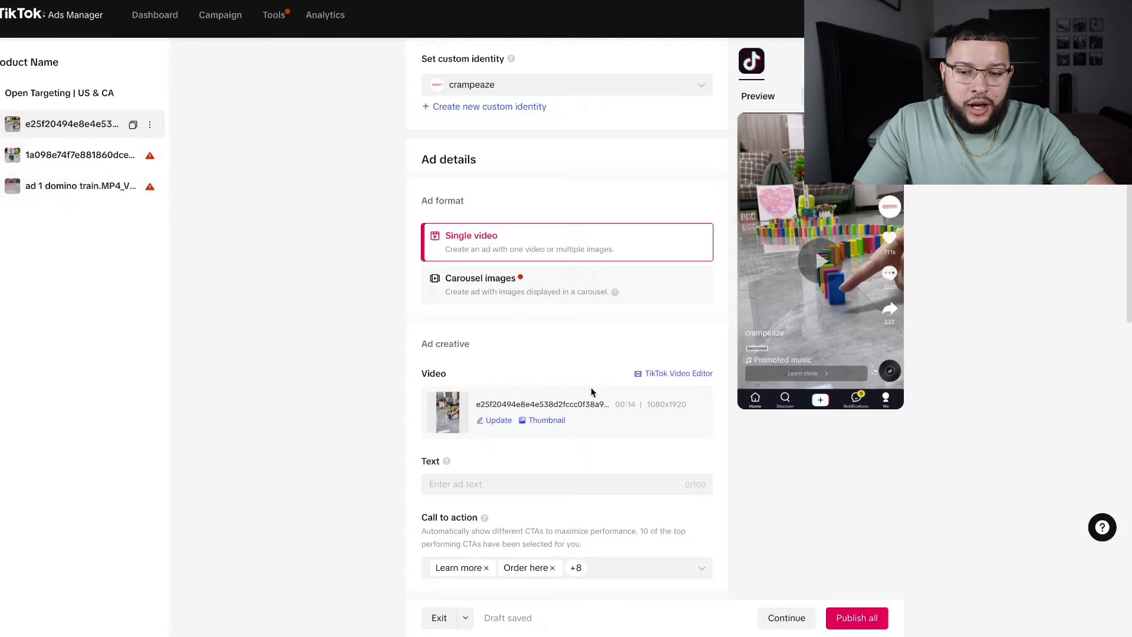
Step: Enter "BUY 1 GET 1 FREE TODAY ONLY!" as the ad text for the first video
scroll(590, 393, down, 2)
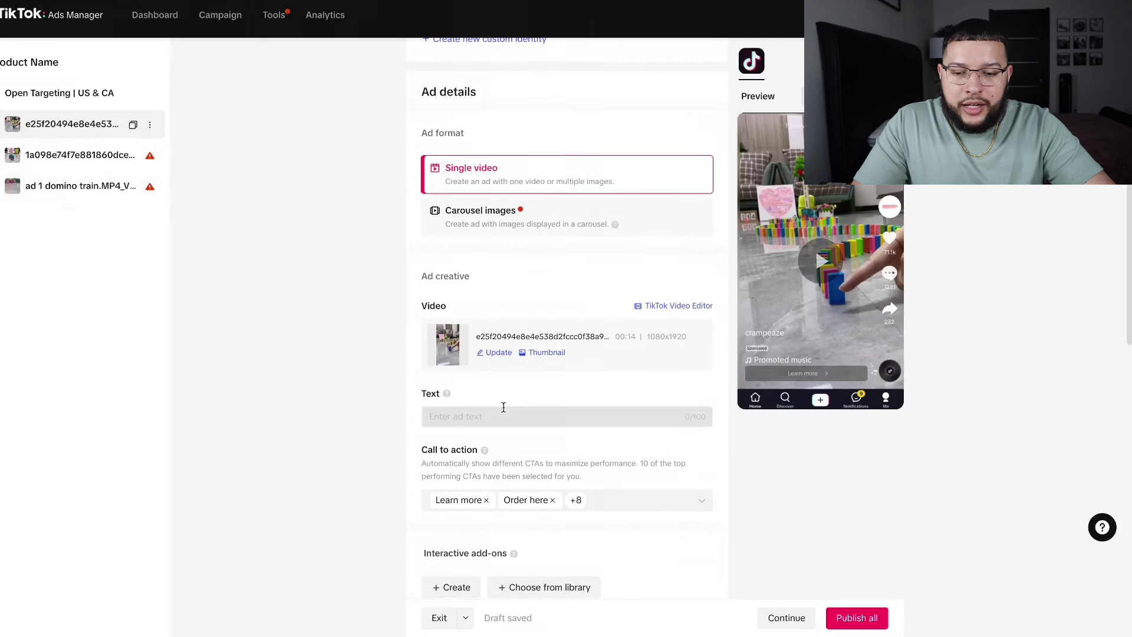
scroll(503, 407, down, 1)
click(530, 387)
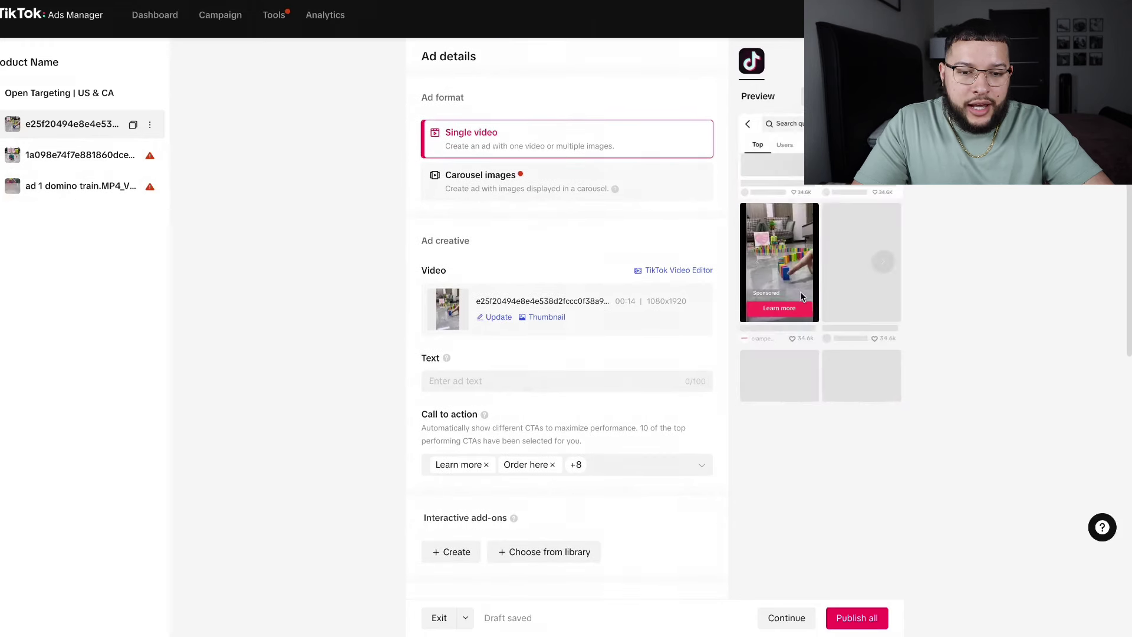
click(866, 260)
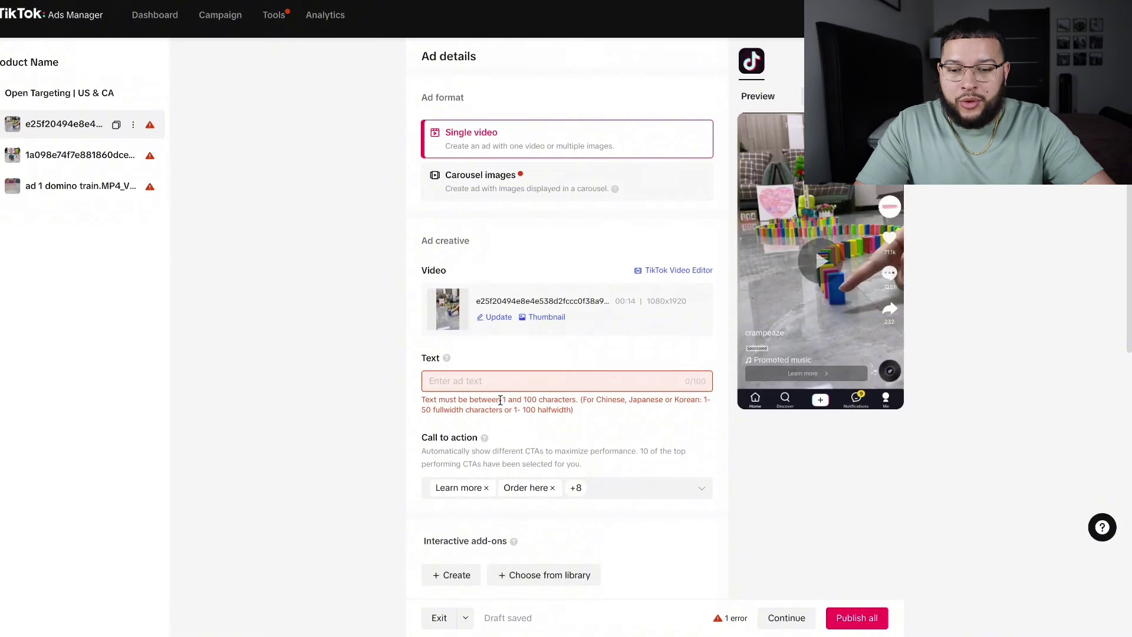
drag(502, 401, 585, 396)
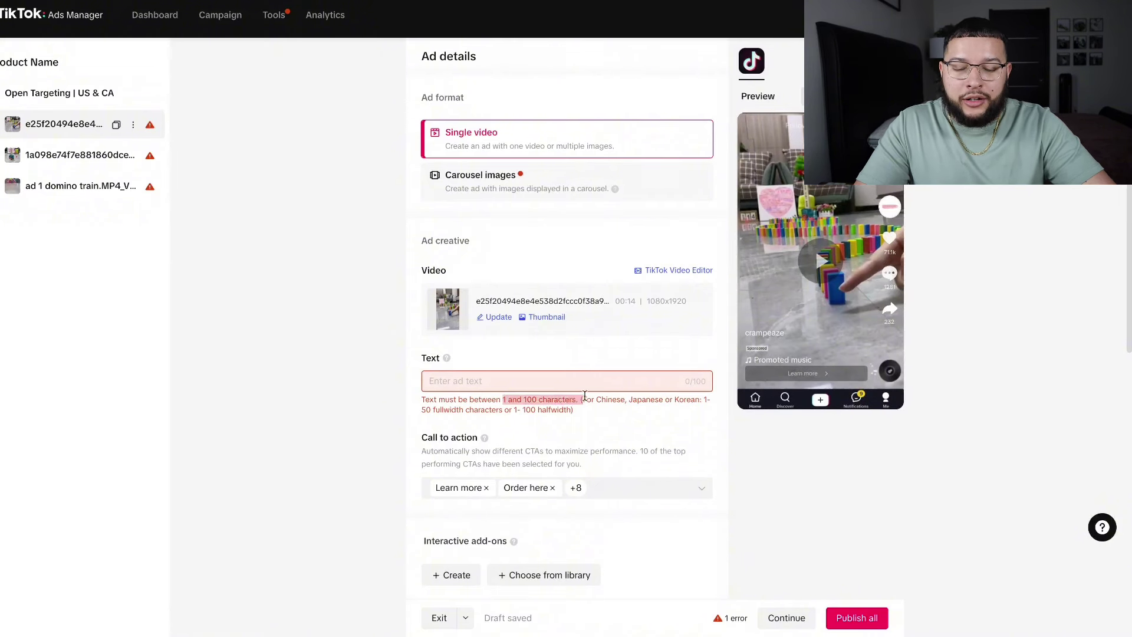
click(526, 379)
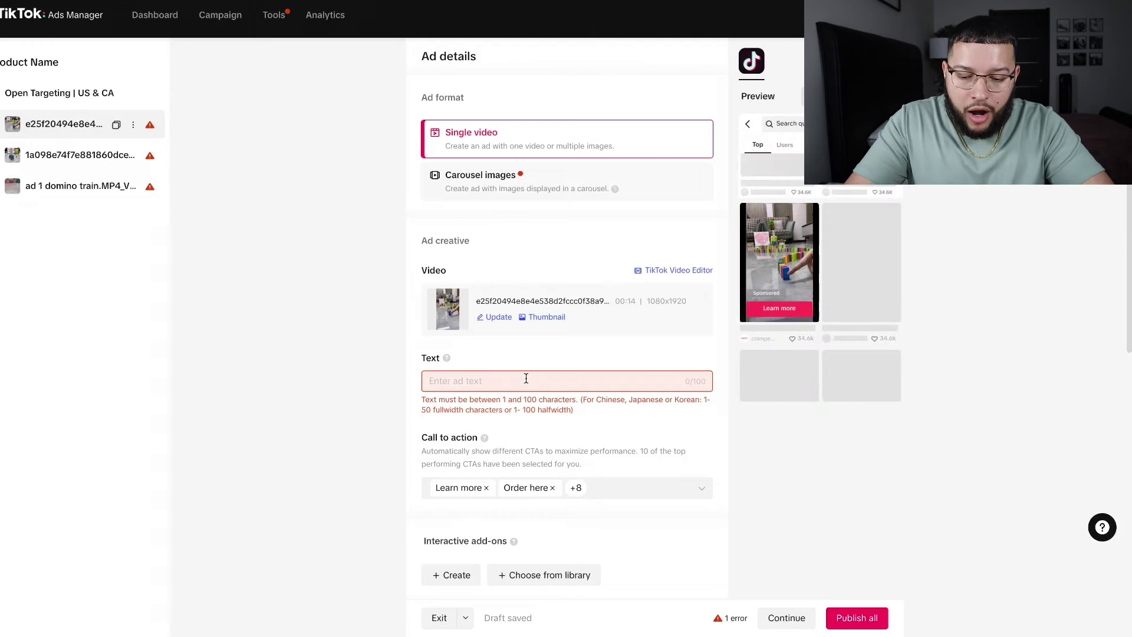
text(BUY)
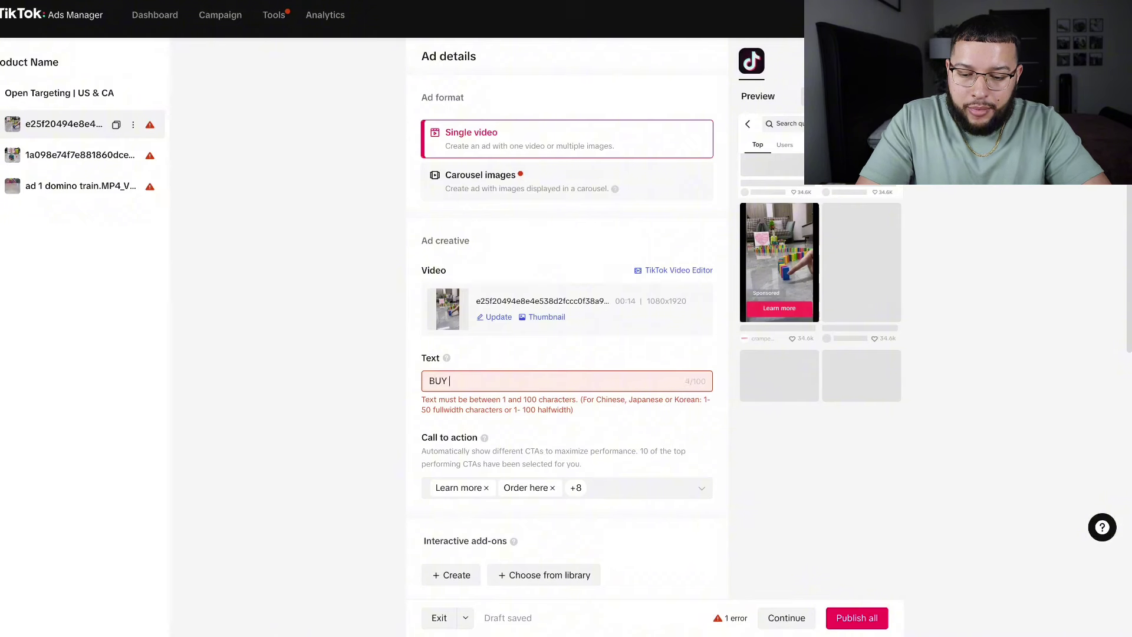
text( !)
key(BackSpace)
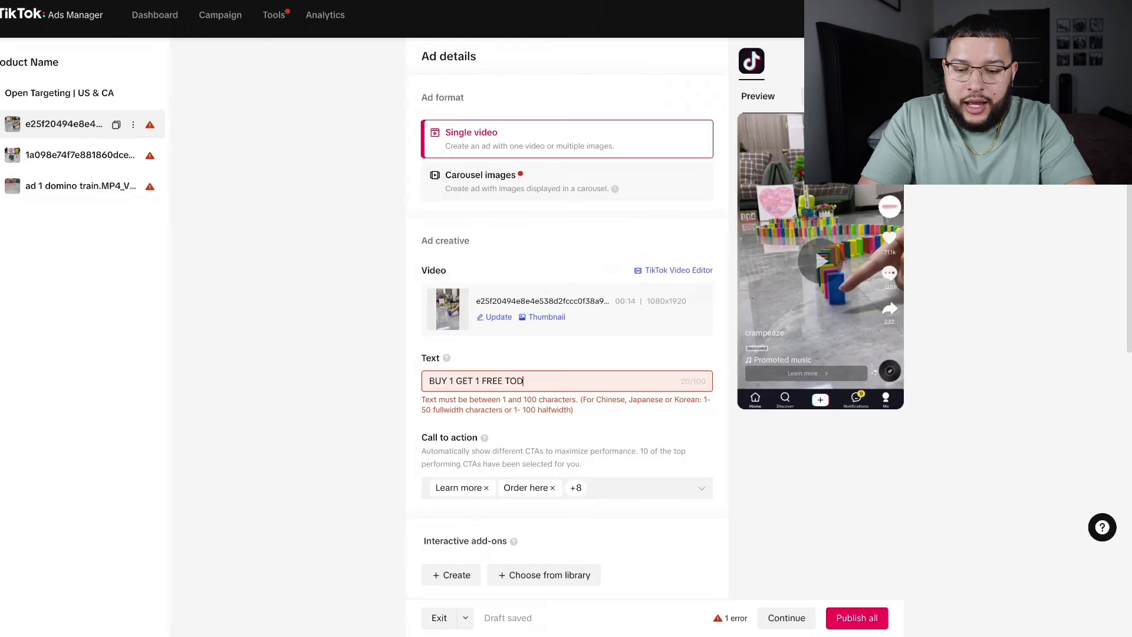
text(AY ONLY!)
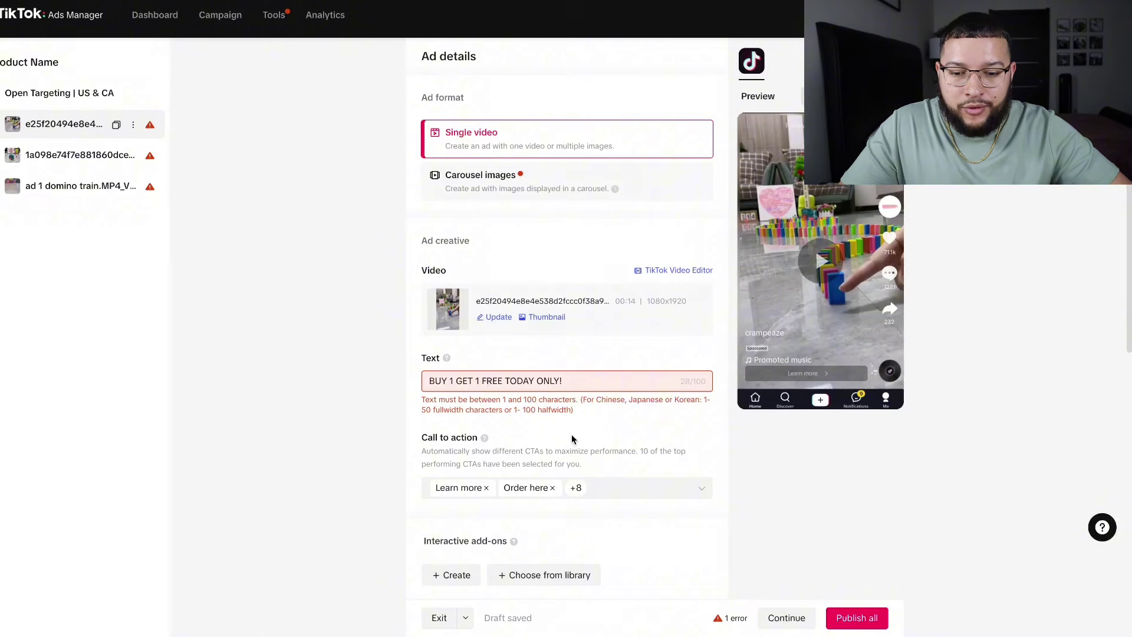
Step: Replace the preselected calls to action with Order here, Buy it now, Shop here, Get your order now, Shop now and Order yours now
scroll(684, 451, down, 1)
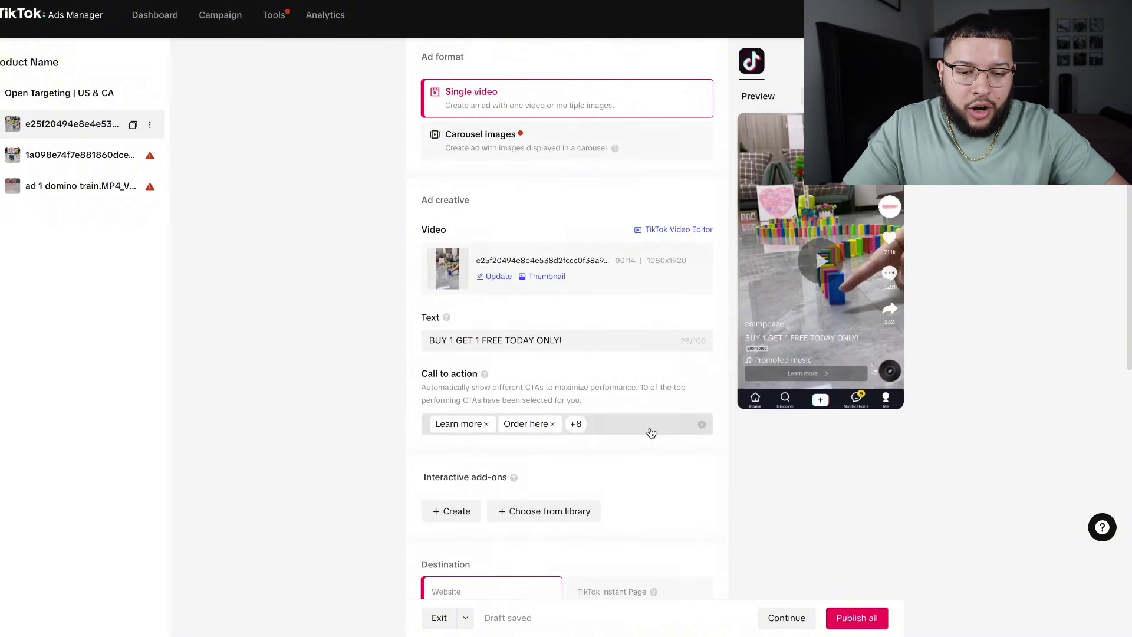
click(703, 428)
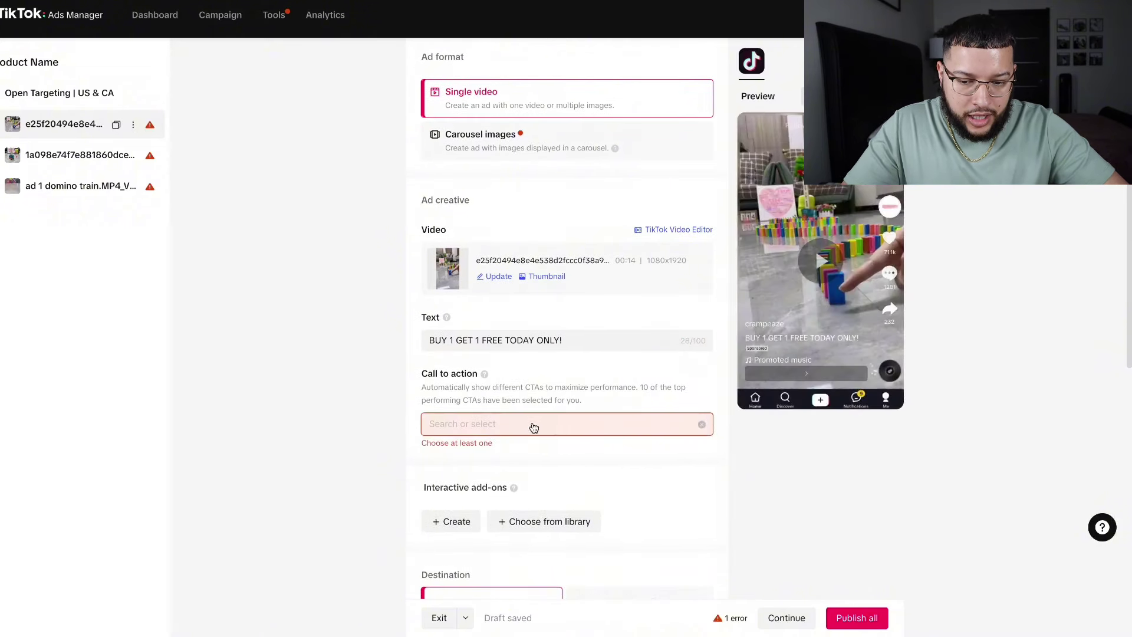
click(530, 428)
scroll(391, 455, down, 2)
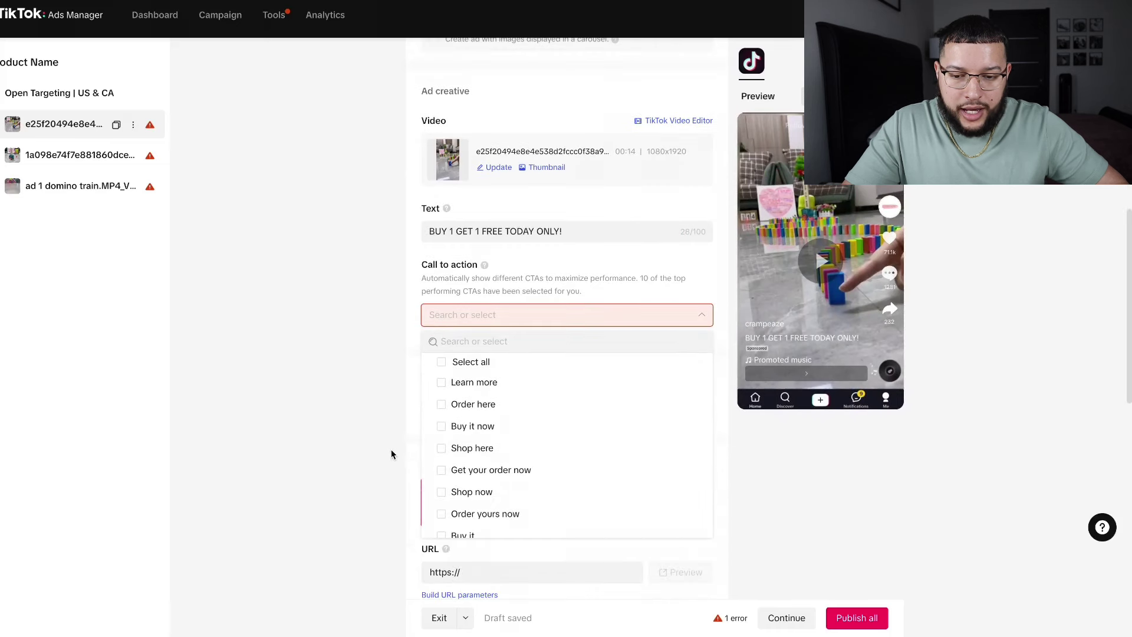
scroll(442, 404, down, 1)
scroll(444, 407, up, 1)
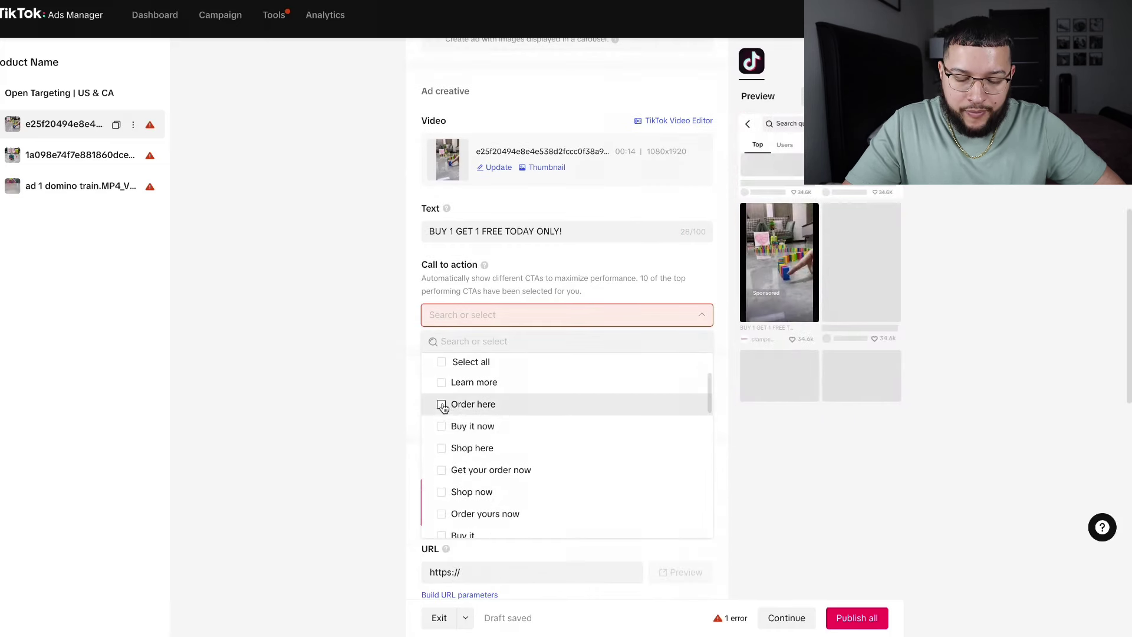
click(443, 405)
click(441, 426)
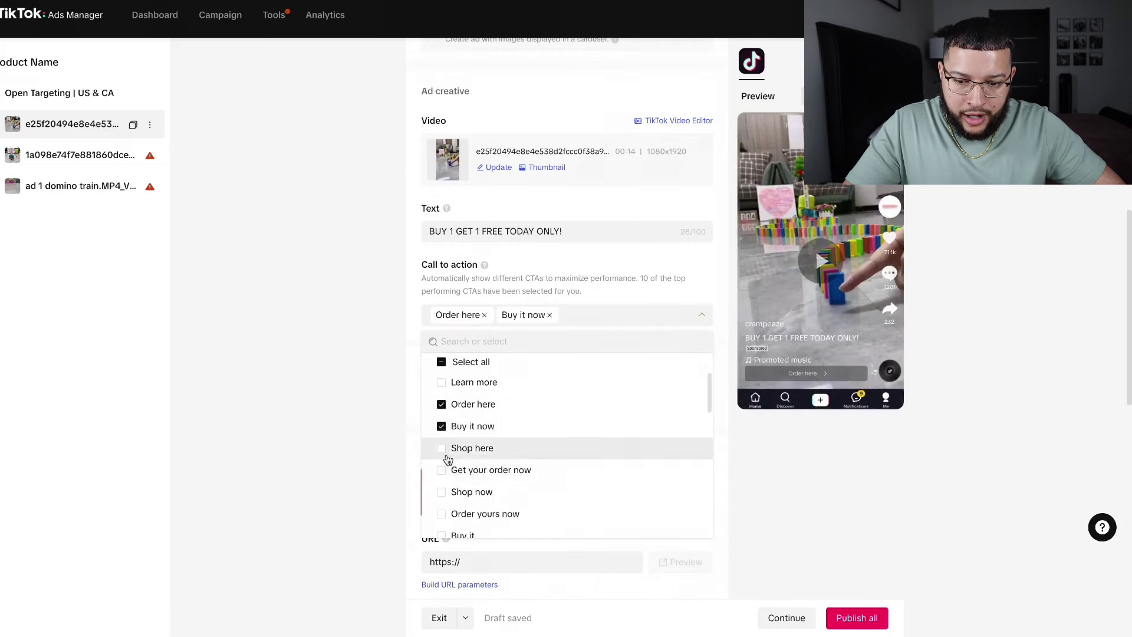
click(442, 449)
click(442, 470)
scroll(447, 481, down, 1)
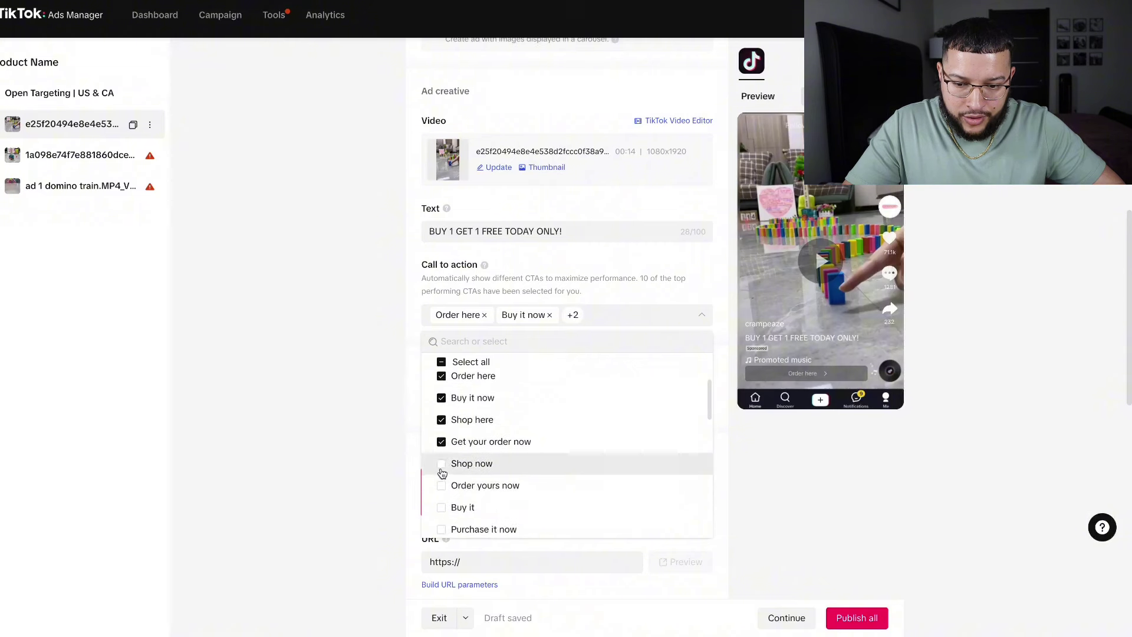
click(442, 486)
Step: Add Buy it, Purchase it now, Shop today and Order now to the first ad's calls to action
scroll(445, 490, down, 3)
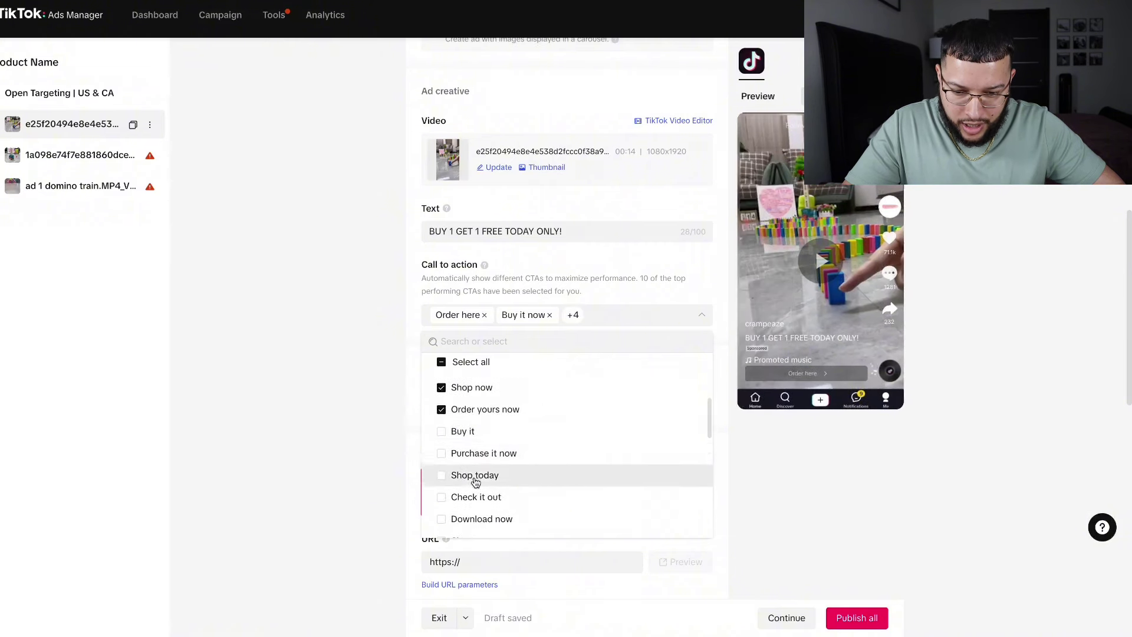
click(442, 434)
click(442, 454)
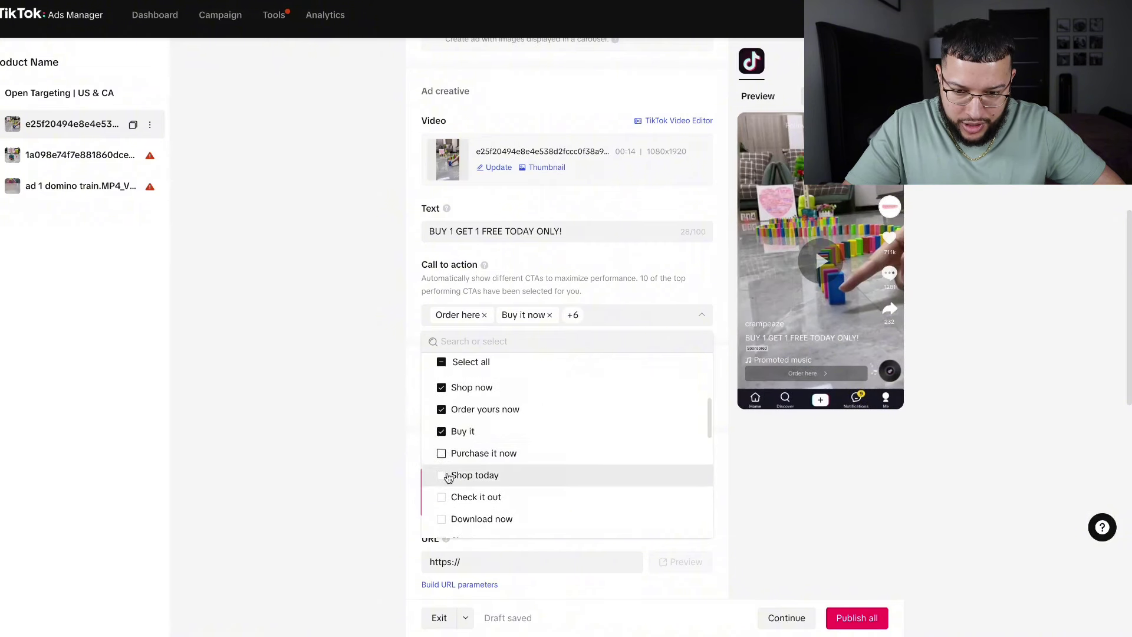
click(445, 477)
scroll(449, 475, down, 4)
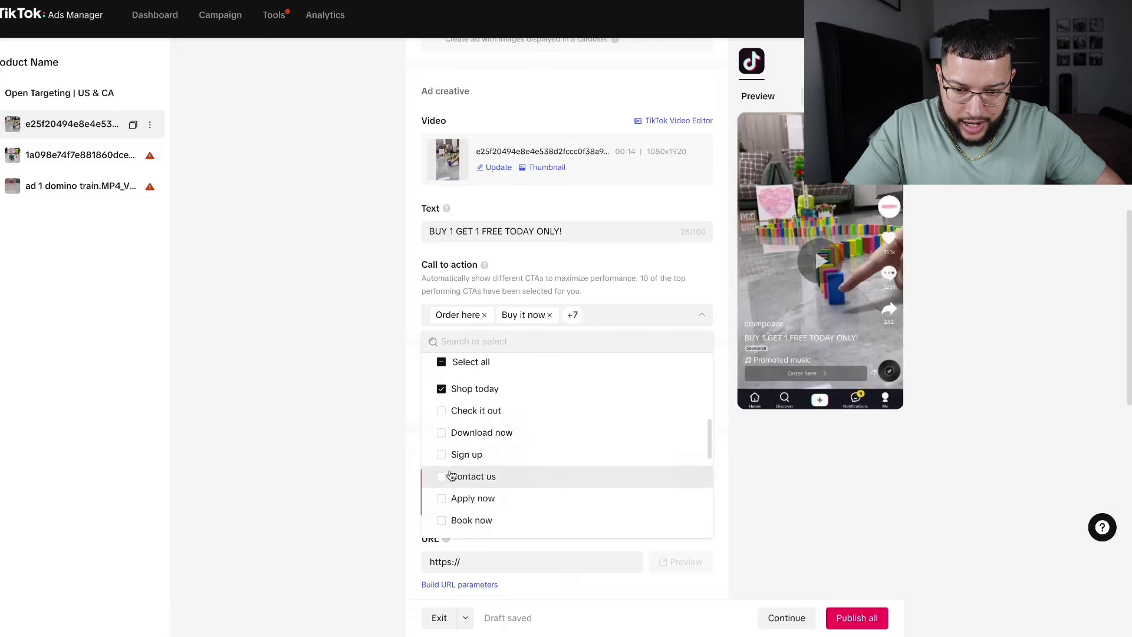
scroll(458, 448, down, 10)
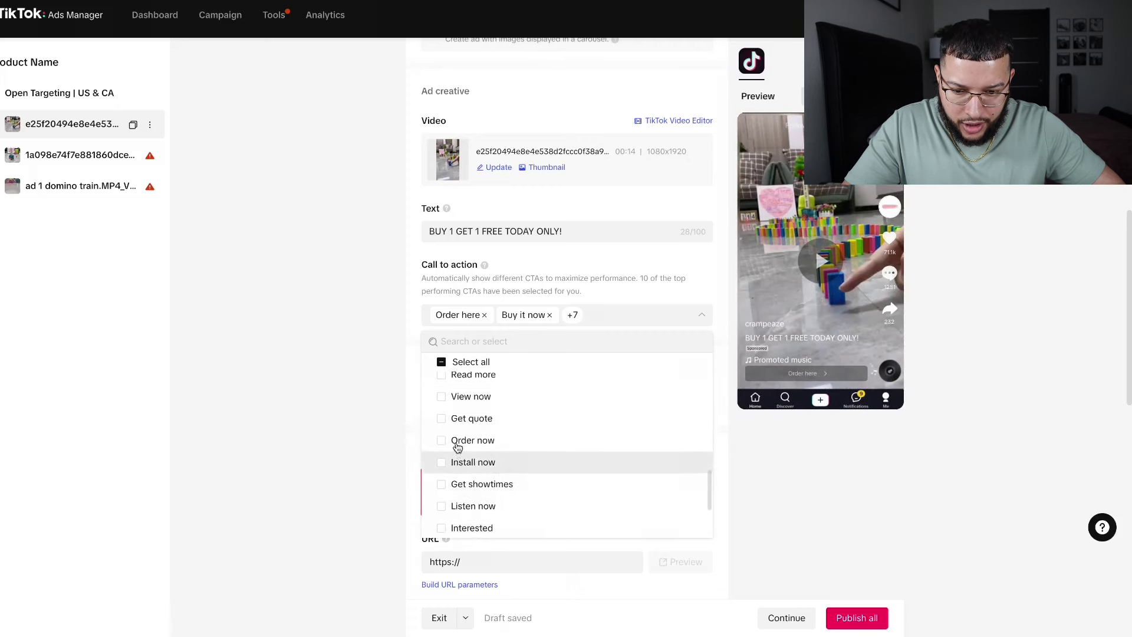
scroll(457, 437, down, 1)
click(473, 409)
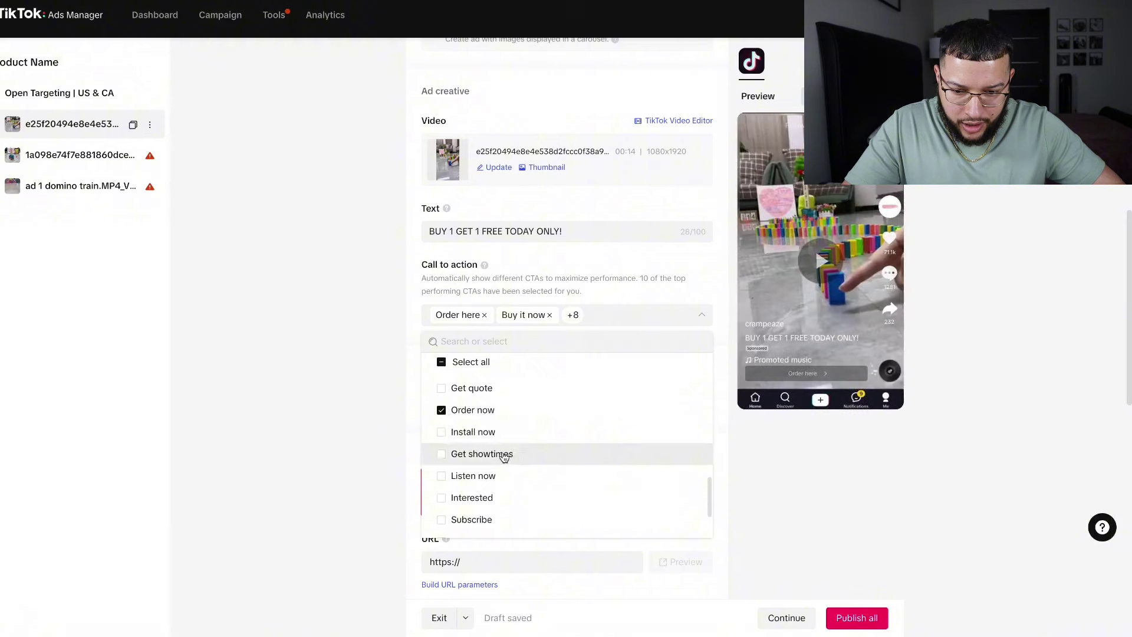
scroll(504, 455, down, 4)
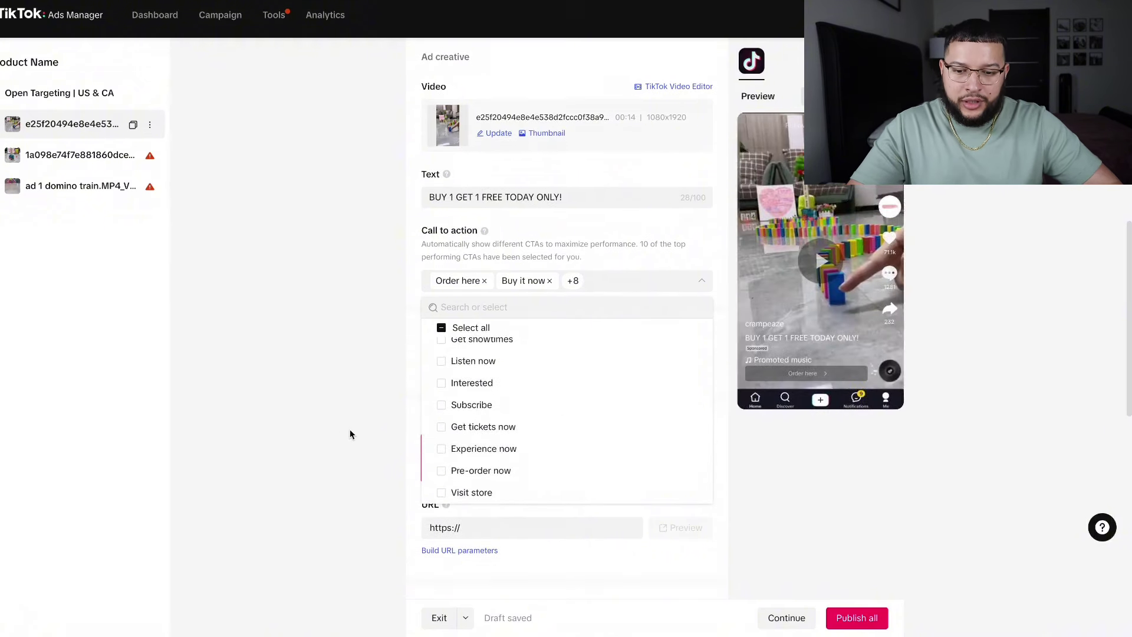
click(367, 408)
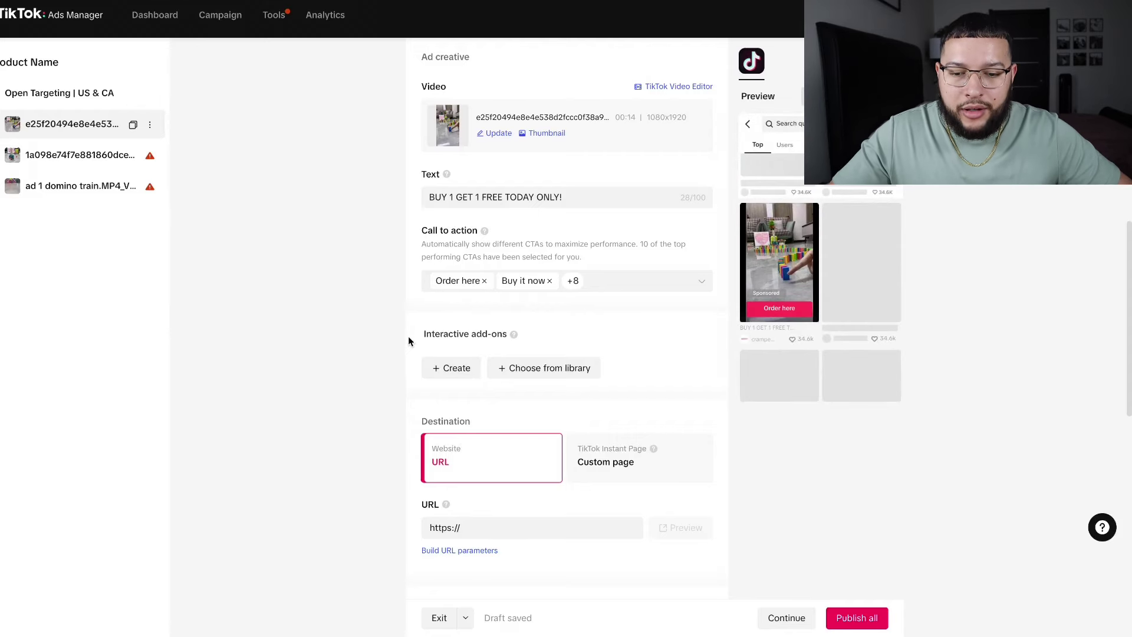
Step: Set the ad's website destination URL to the suggested crampeaze.com product page
scroll(436, 342, down, 3)
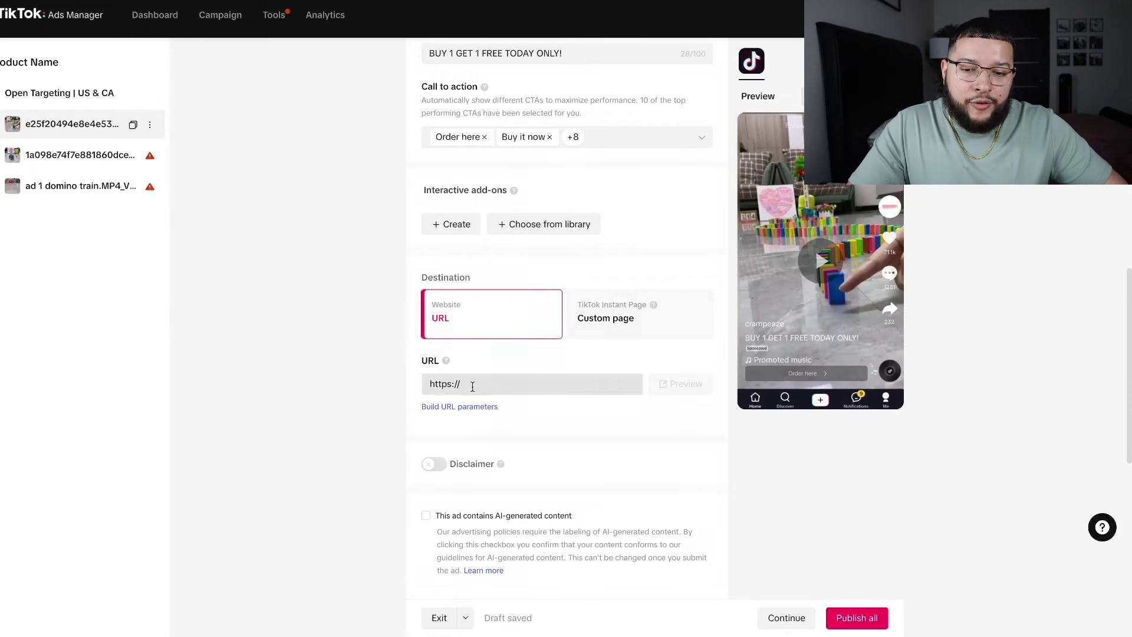
click(478, 380)
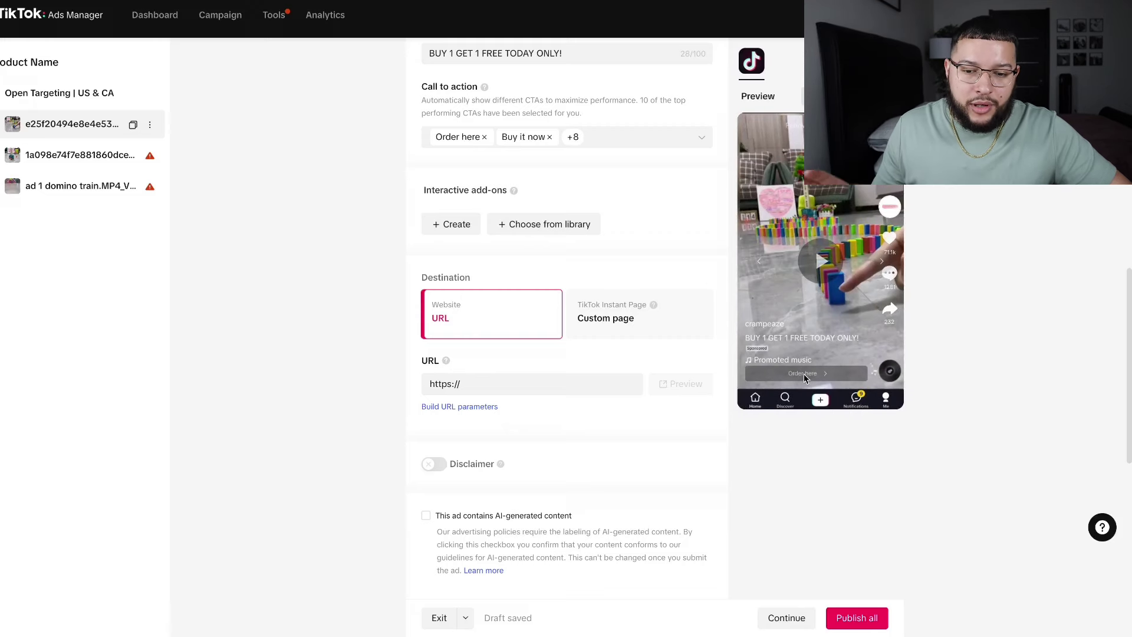
click(511, 384)
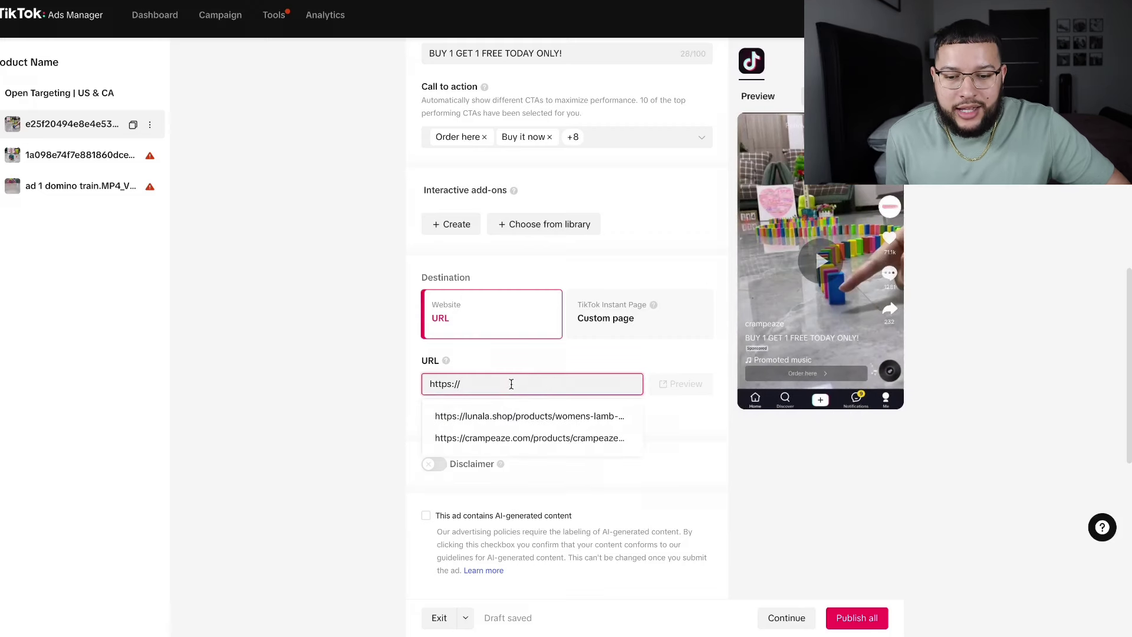
click(530, 438)
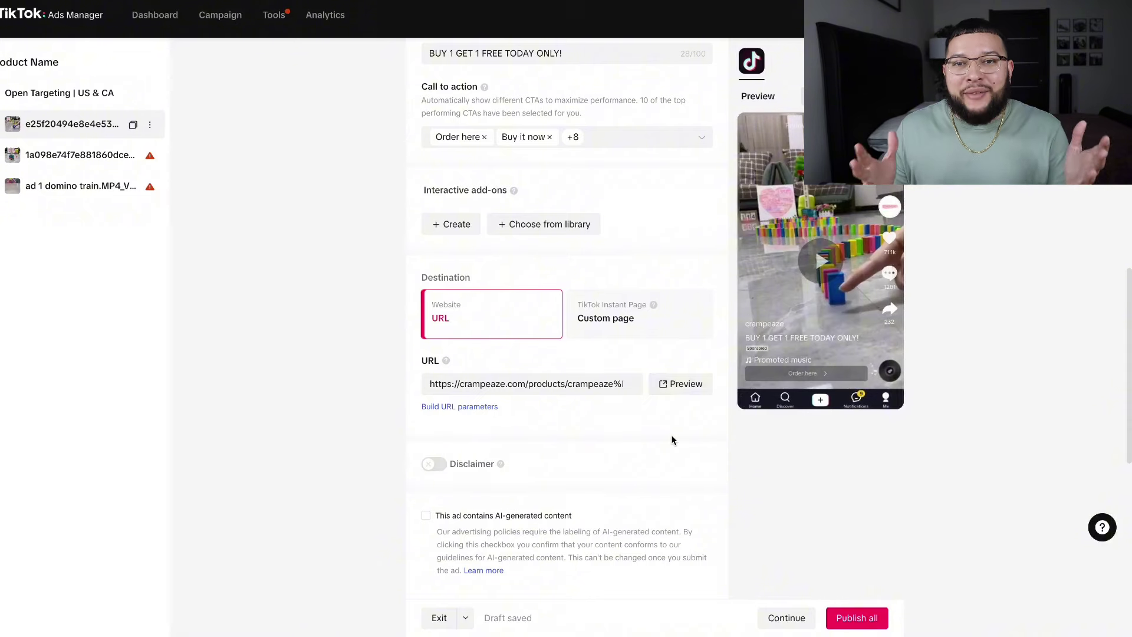
Step: Set the first ad's video thumbnail to the first suggested frame, showing the toy train with the caption "THE", and save it
scroll(673, 440, down, 8)
scroll(505, 392, up, 7)
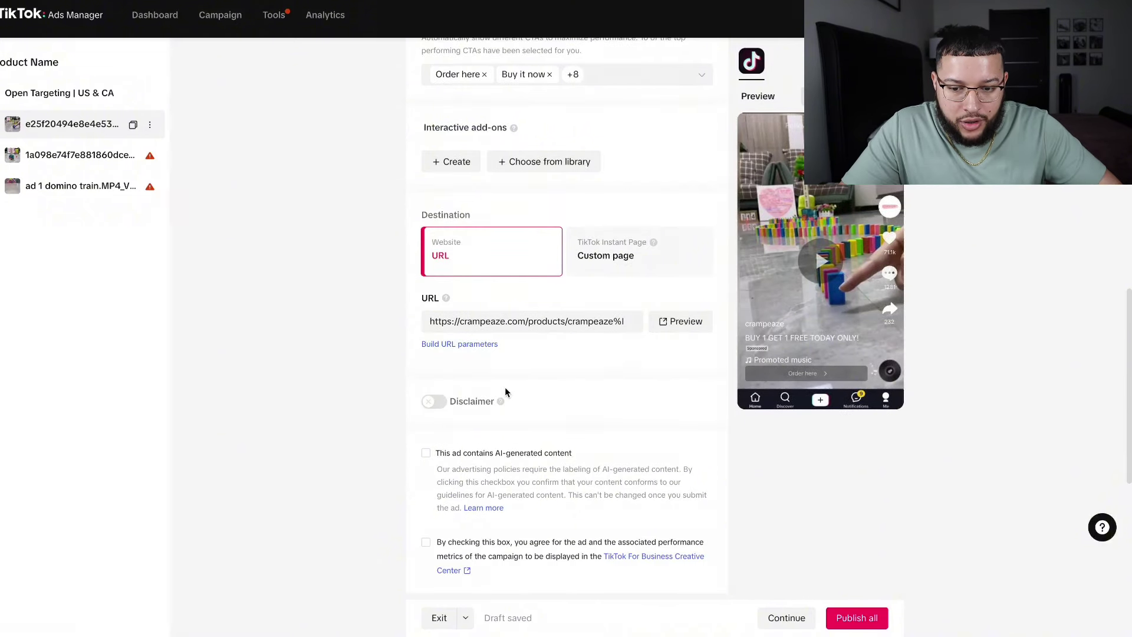
scroll(505, 387, down, 3)
scroll(504, 387, up, 8)
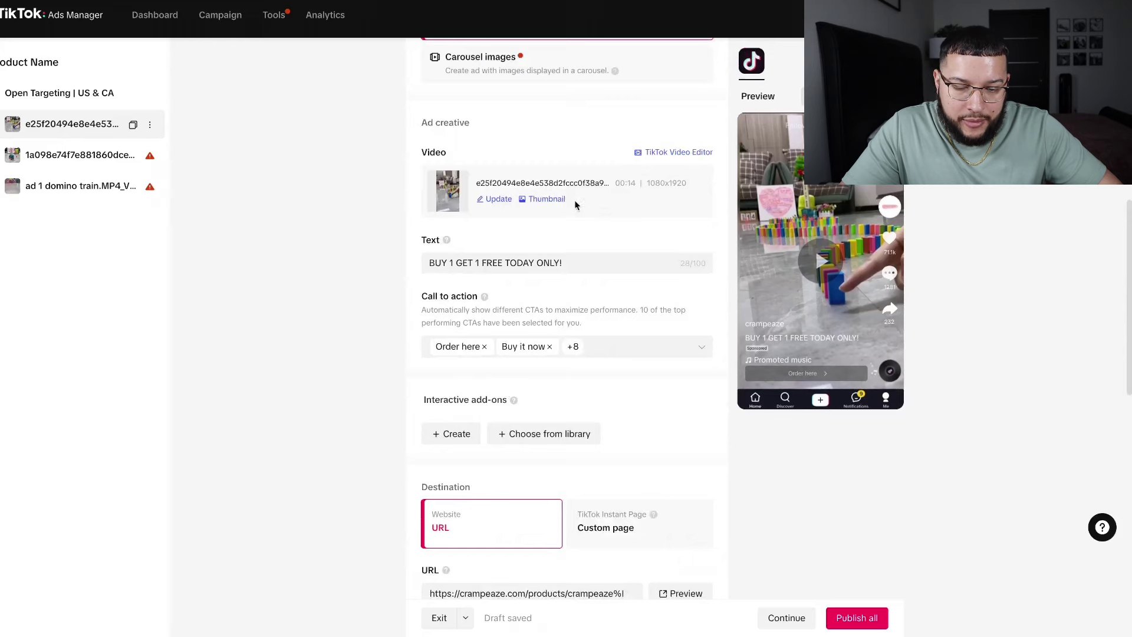
click(544, 199)
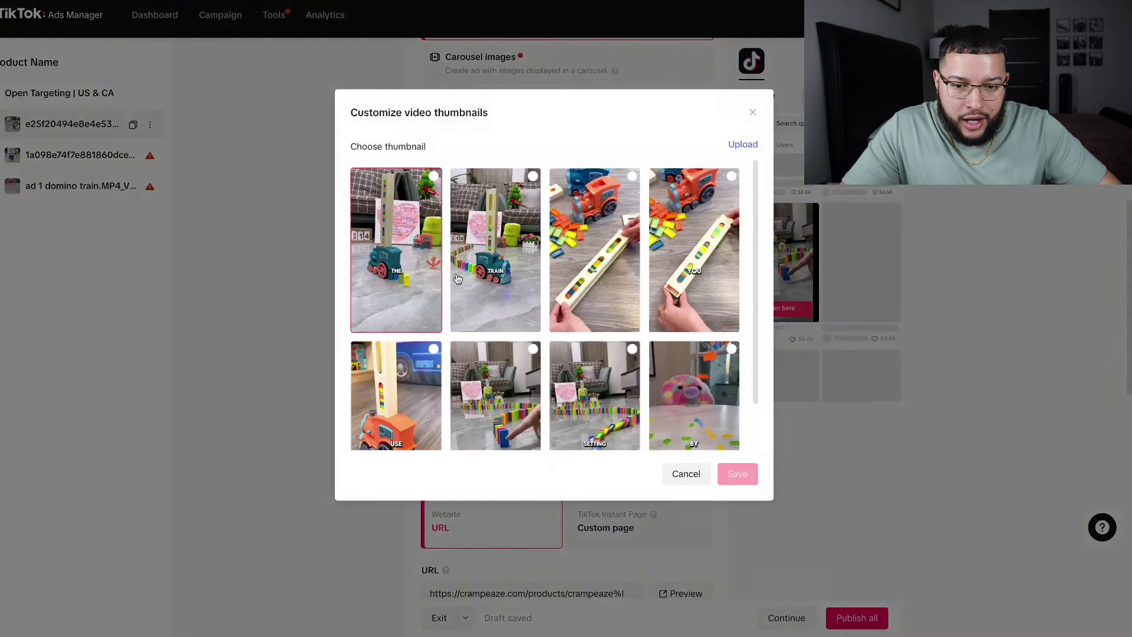
click(404, 248)
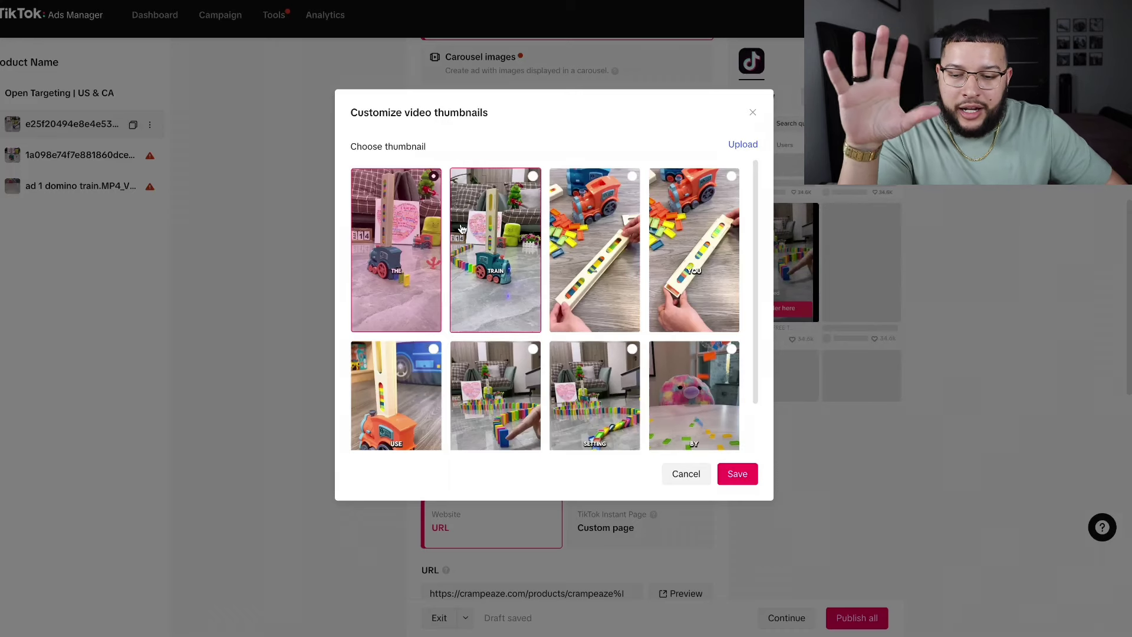
click(737, 473)
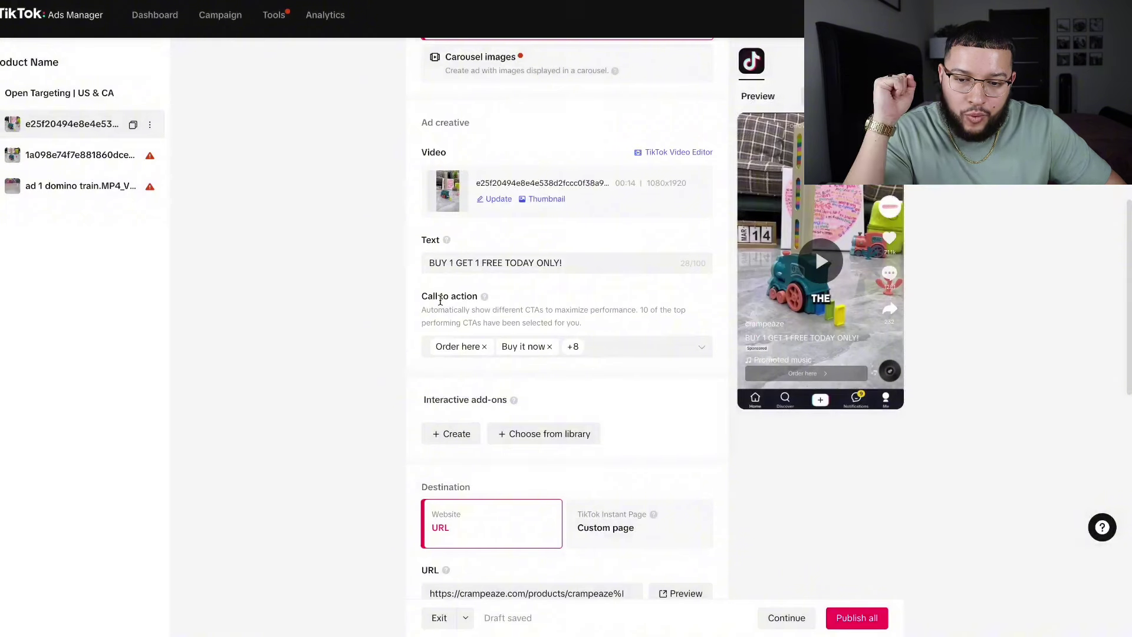
scroll(433, 296, up, 1)
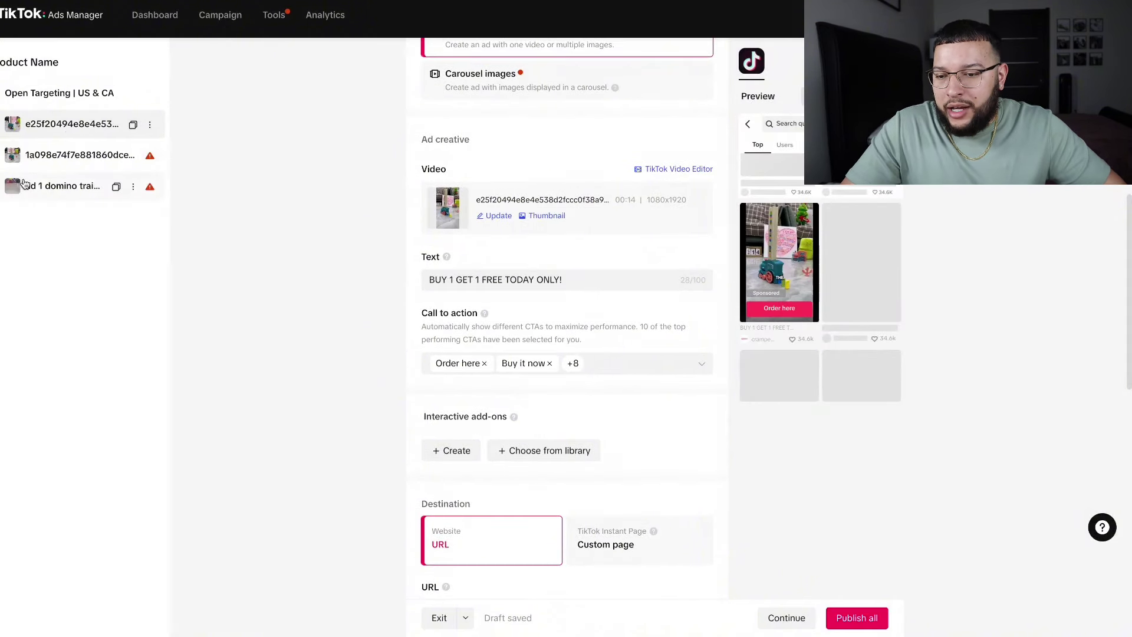
Step: Examine the second and third video ads for the creative, text, call to action and URL fields still needing completion
click(82, 155)
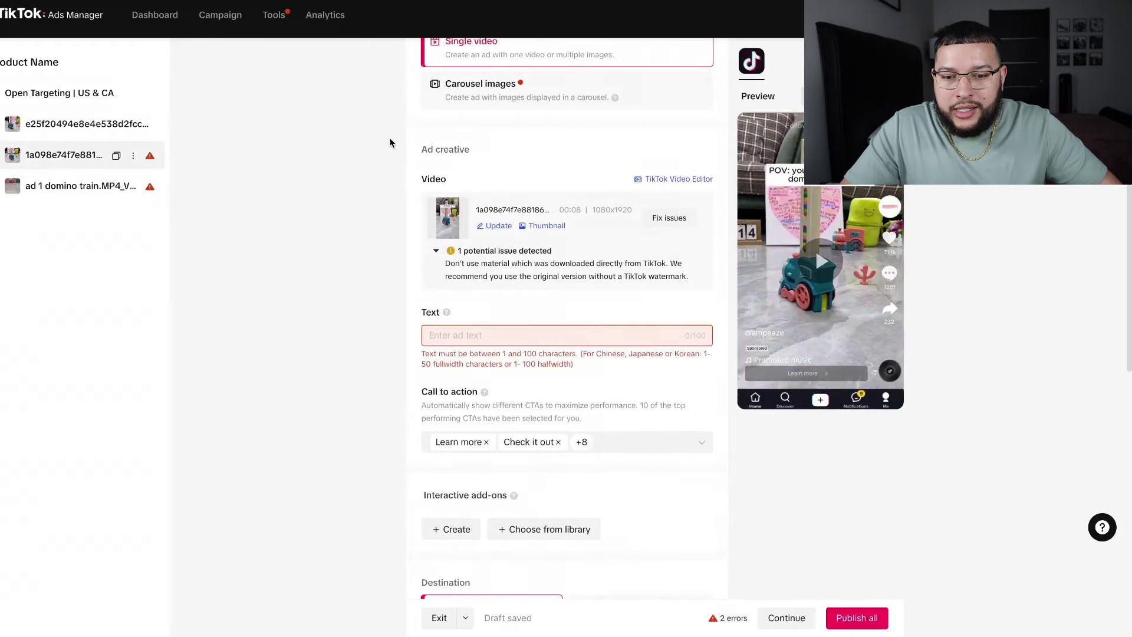
scroll(389, 143, up, 4)
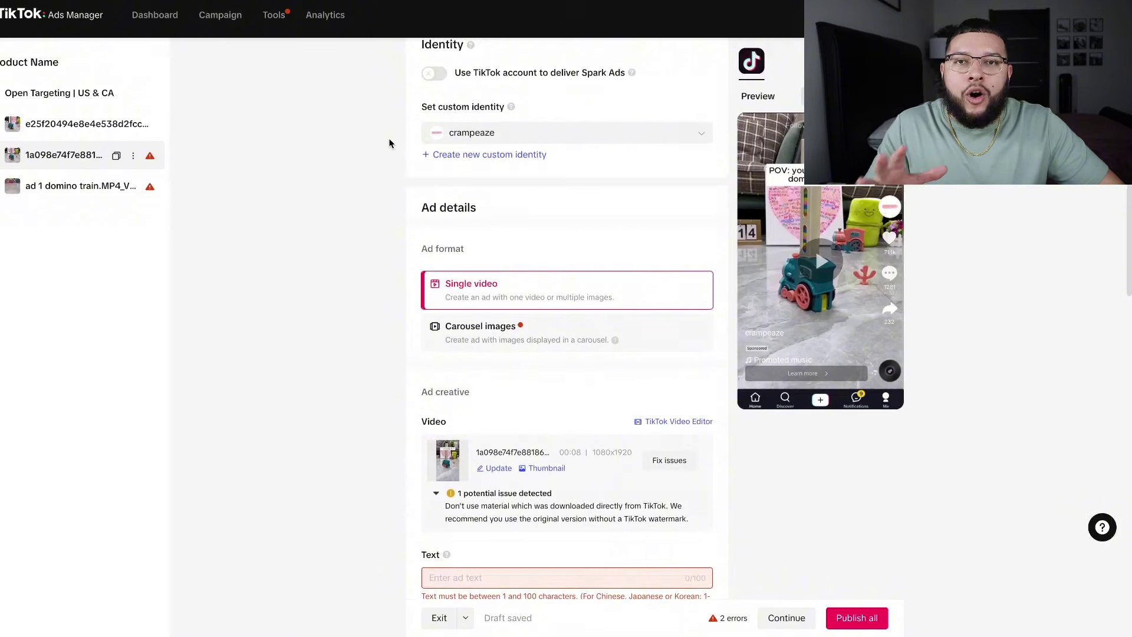
scroll(389, 143, down, 2)
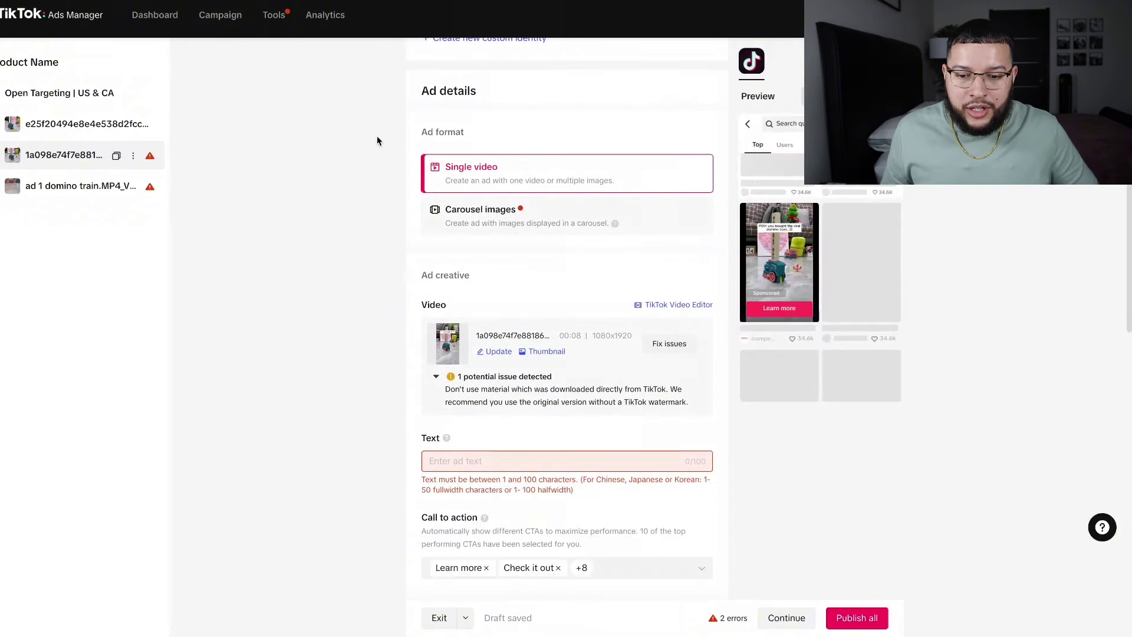
scroll(383, 135, down, 2)
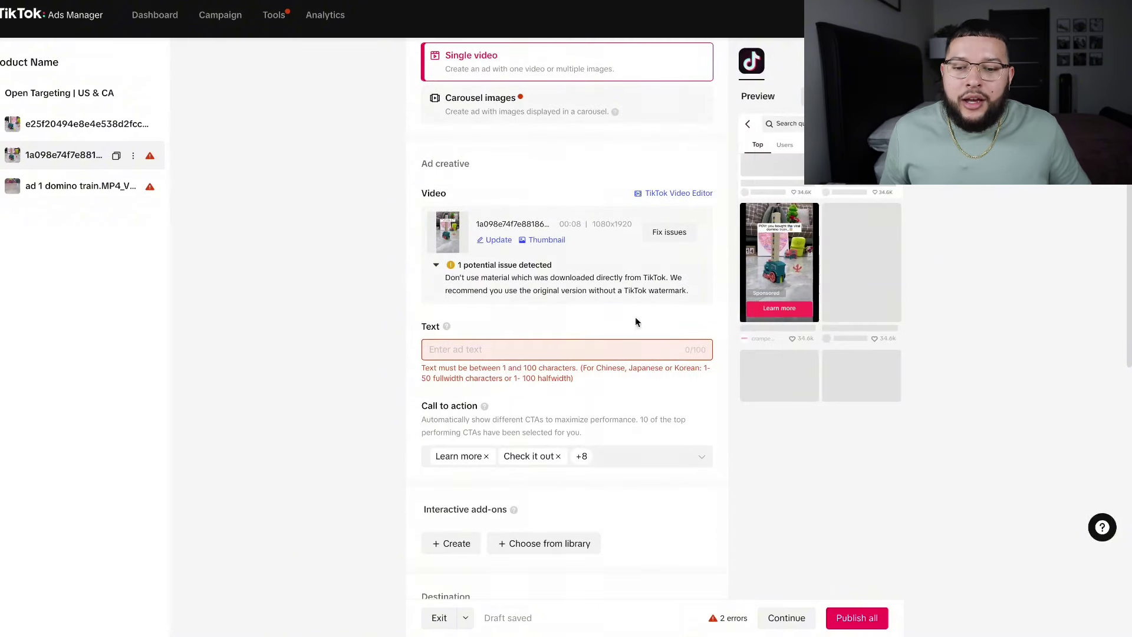
scroll(464, 372, down, 1)
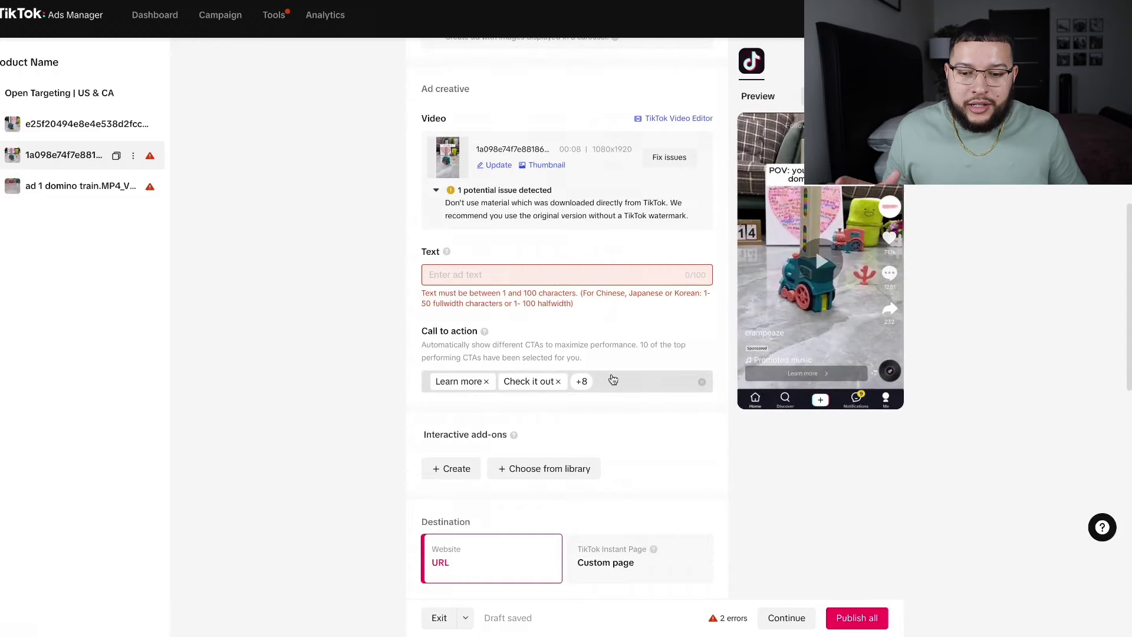
scroll(612, 376, down, 3)
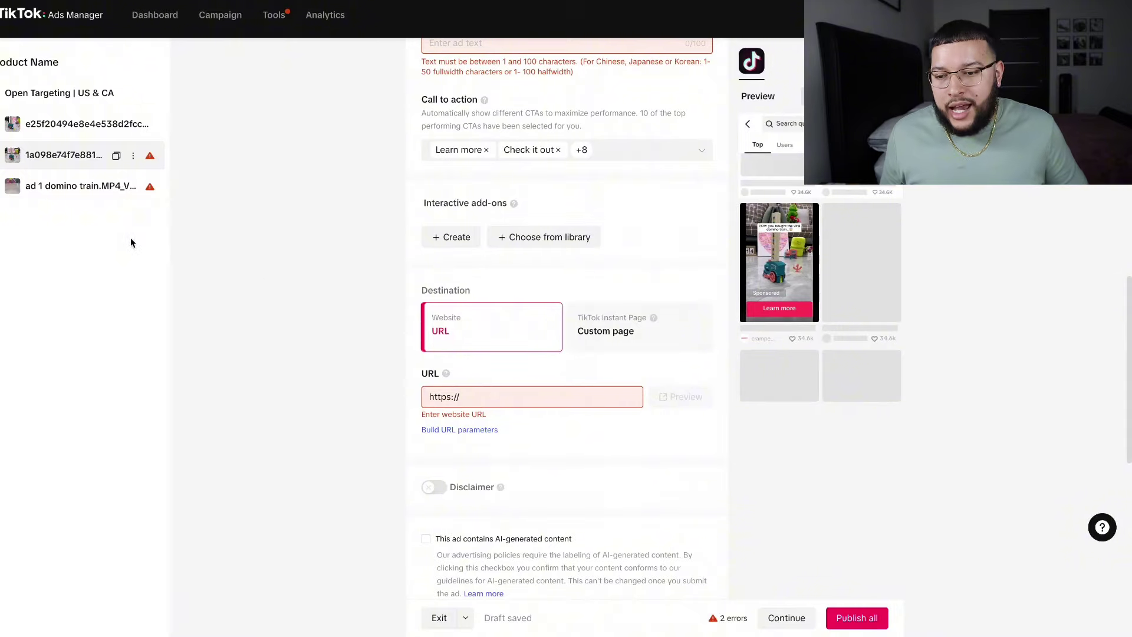
click(56, 198)
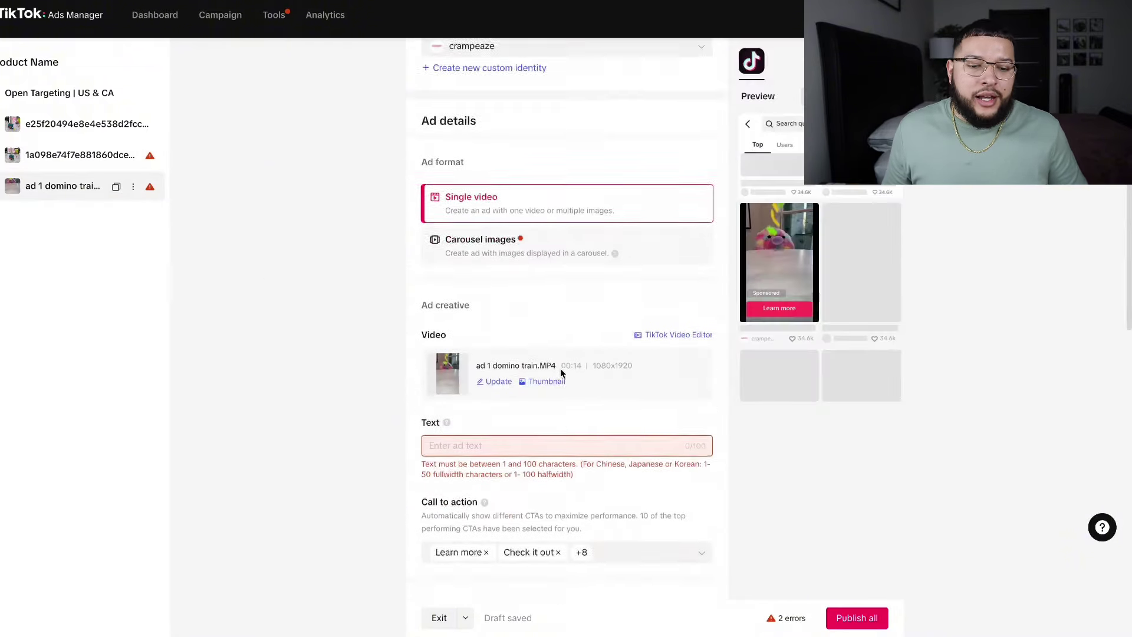
scroll(560, 373, down, 6)
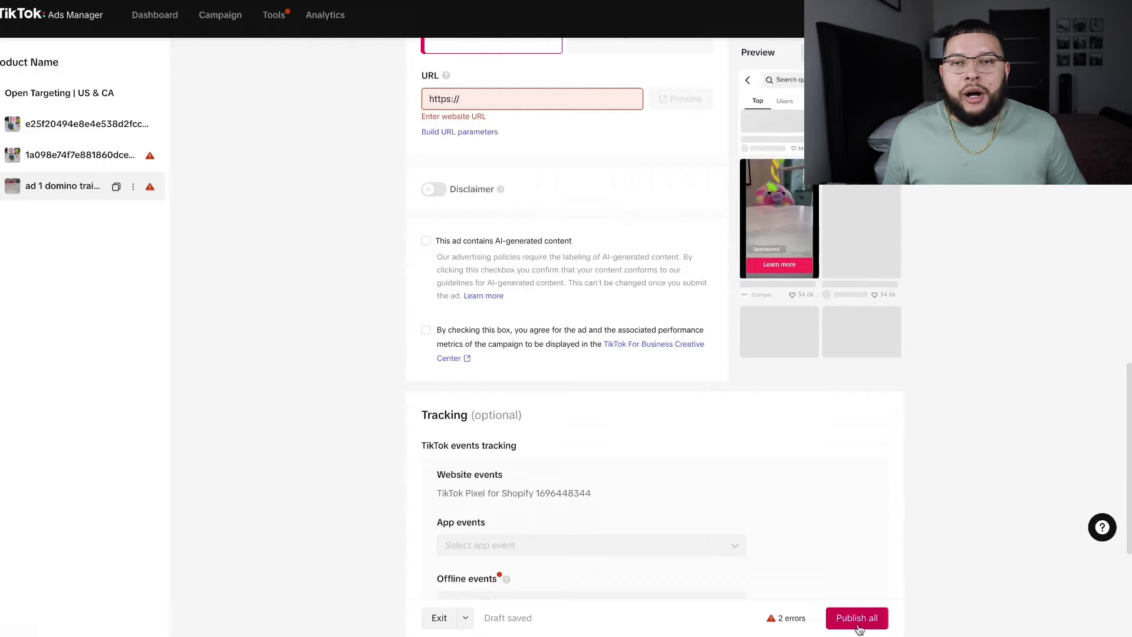
Step: Publish the campaign and return to the campaigns overview
click(870, 625)
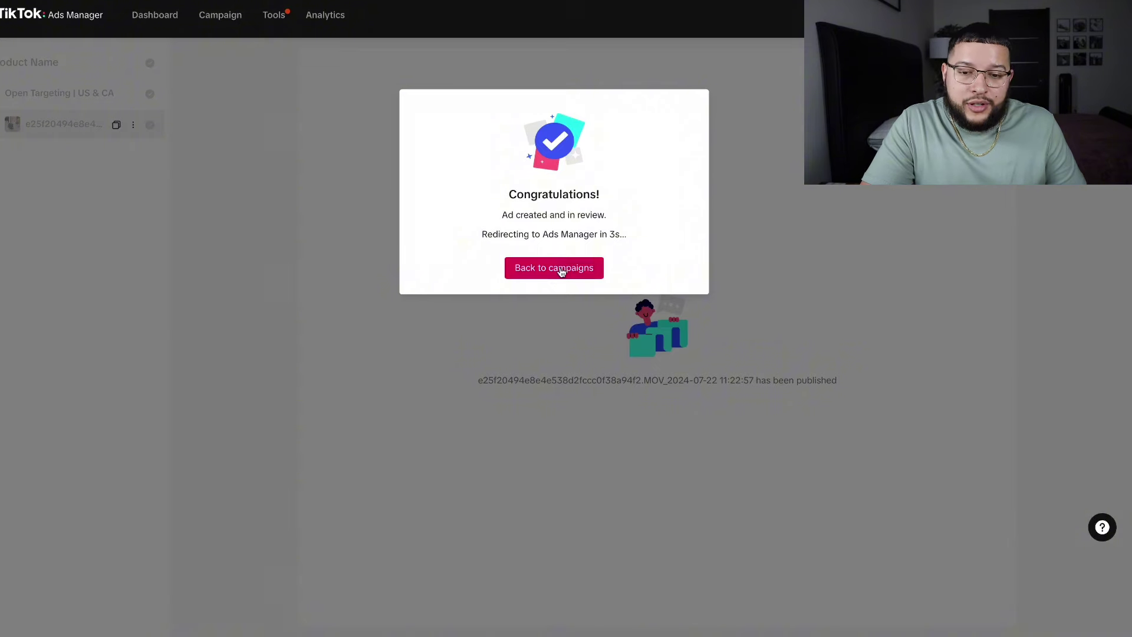
click(561, 270)
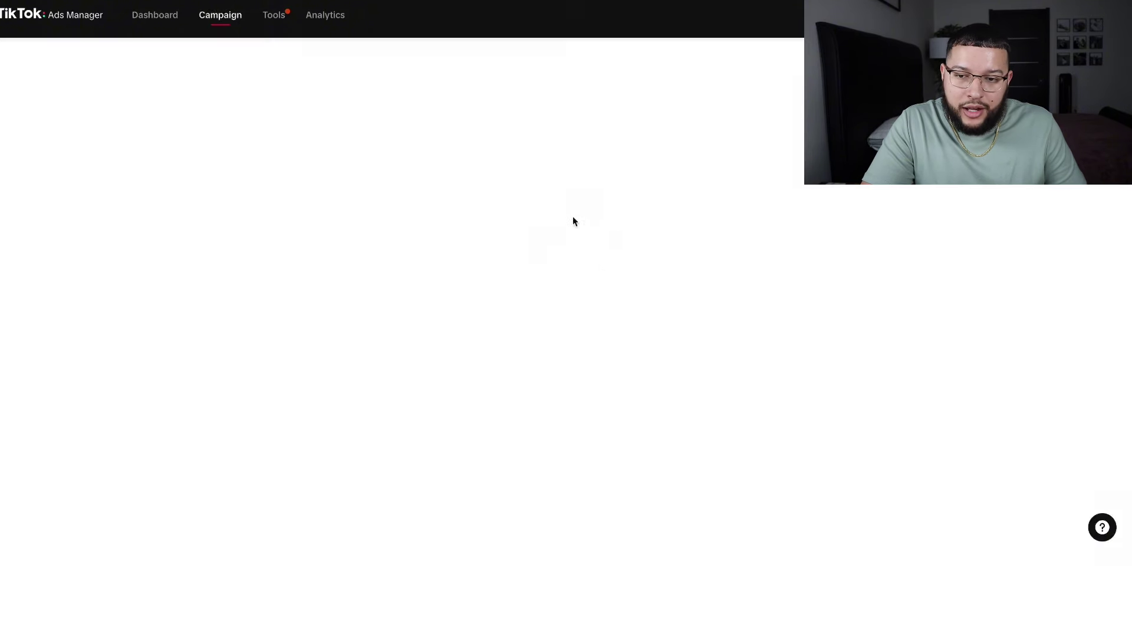